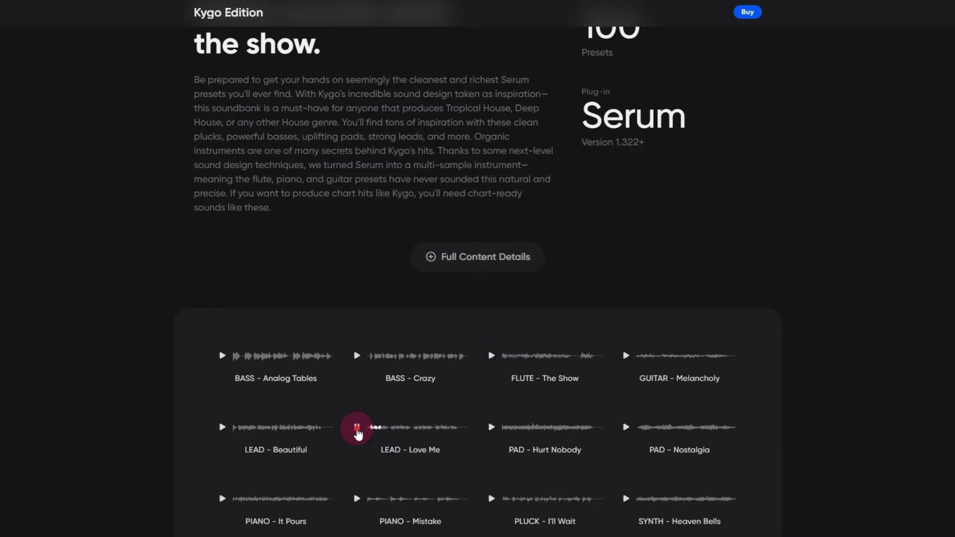
Step: Browse the Kygo Edition page and audition the Kick 25, Clap 18, Piano Loop 03 and Shaker Loop 09 demos
scroll(380, 480, down, 2)
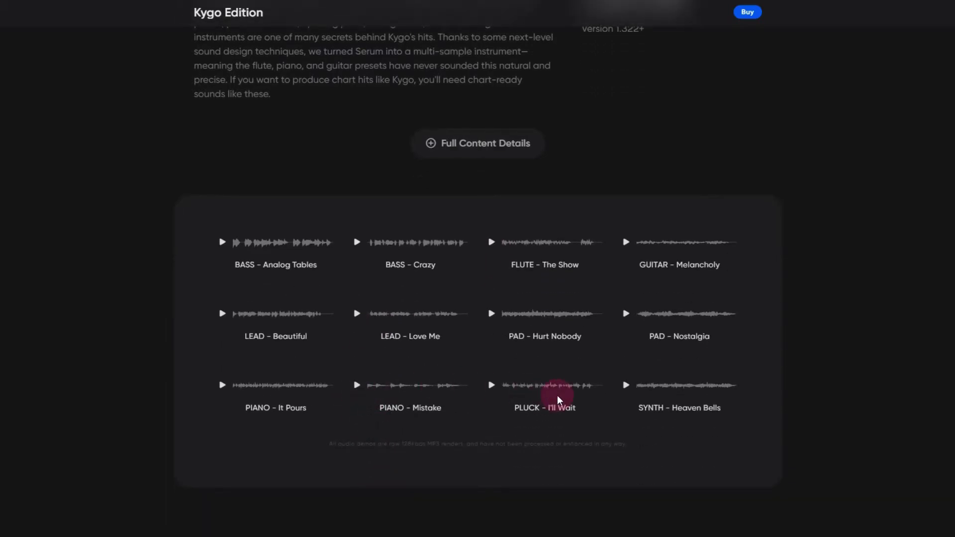
scroll(558, 398, down, 8)
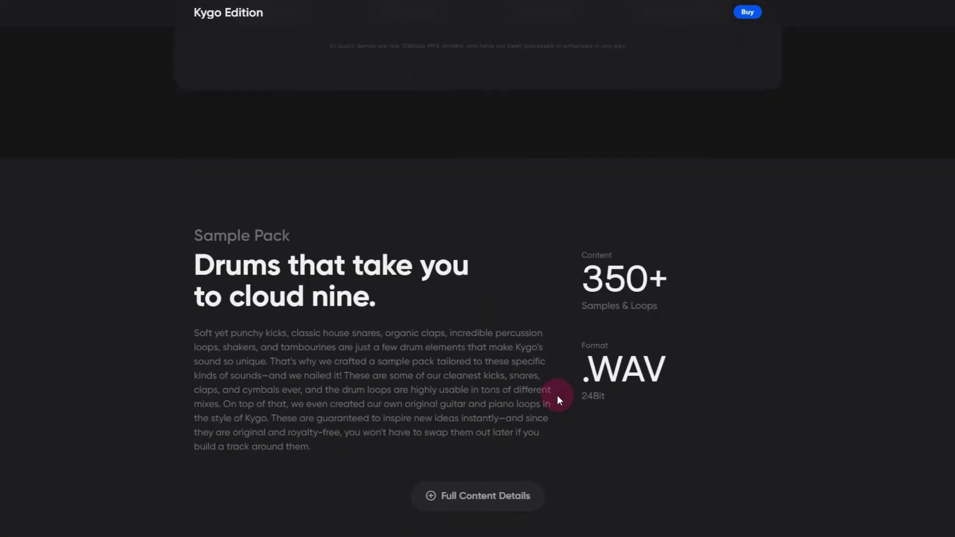
scroll(558, 395, down, 2)
scroll(557, 395, down, 2)
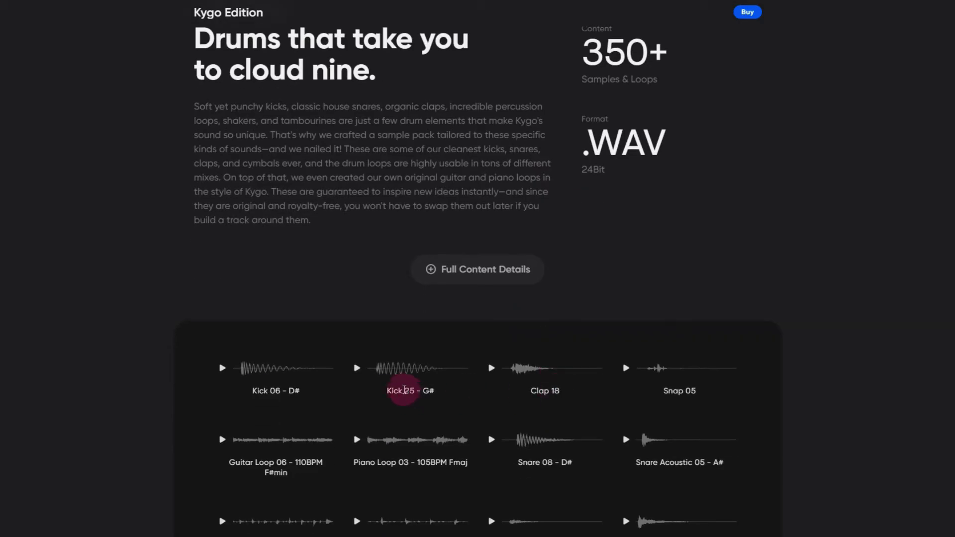
click(358, 366)
click(363, 437)
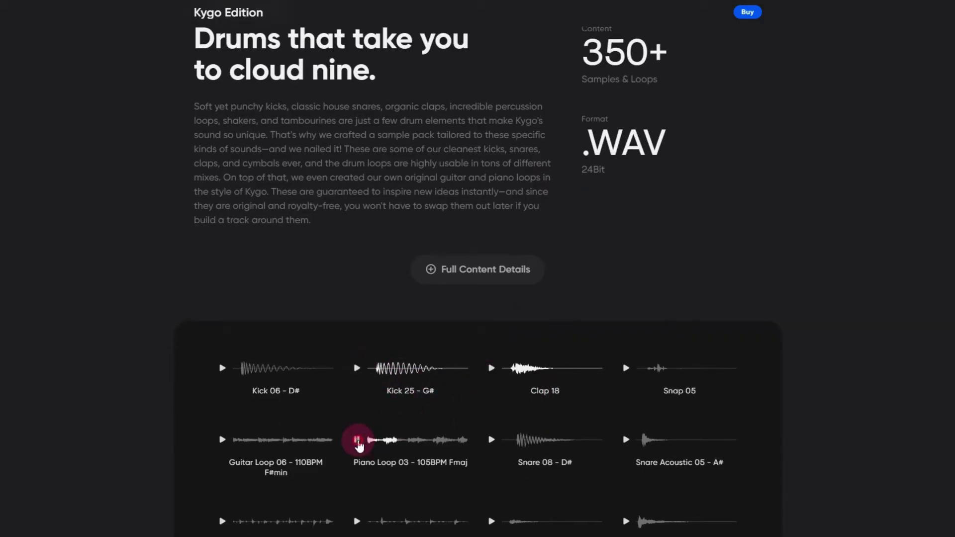
scroll(359, 446, down, 4)
click(357, 296)
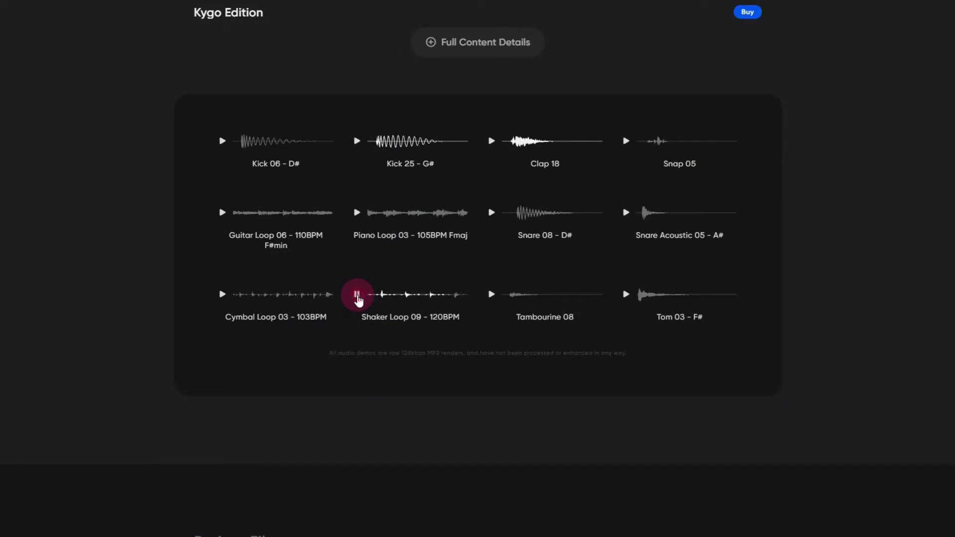
scroll(419, 440, down, 9)
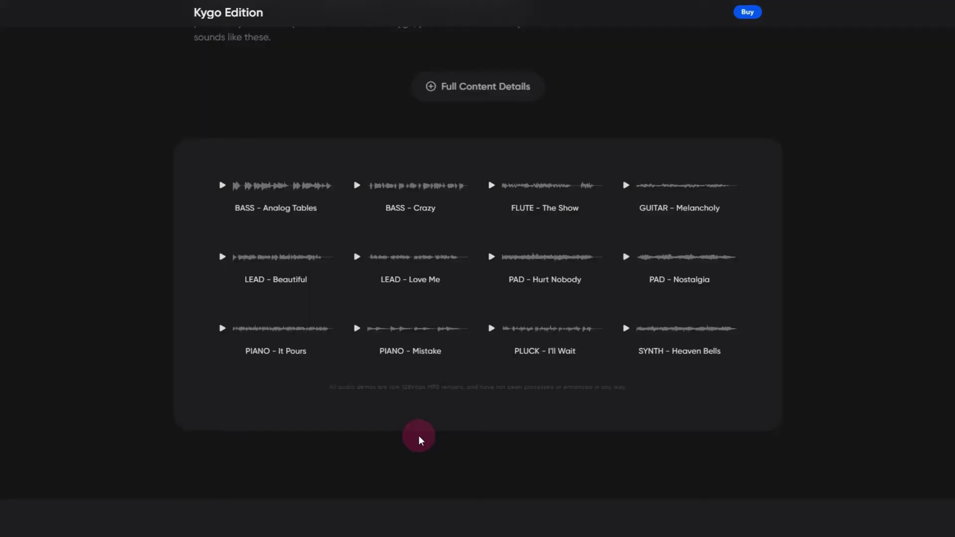
scroll(419, 440, up, 2)
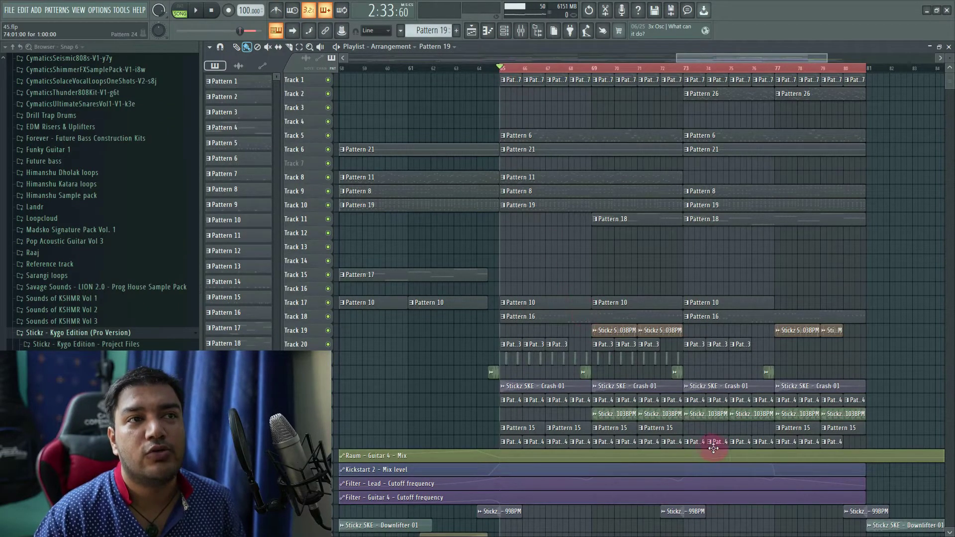
Step: Switch to the FL Studio project, play the full arrangement from bar 65 and look over its pattern, audio and automation tracks
scroll(718, 451, down, 1)
scroll(610, 403, up, 1)
key(space)
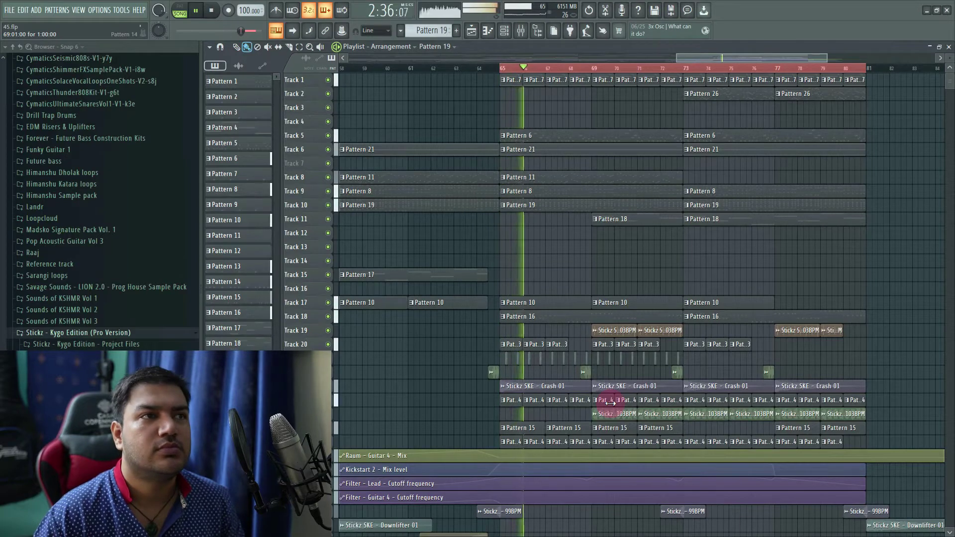
scroll(612, 401, down, 2)
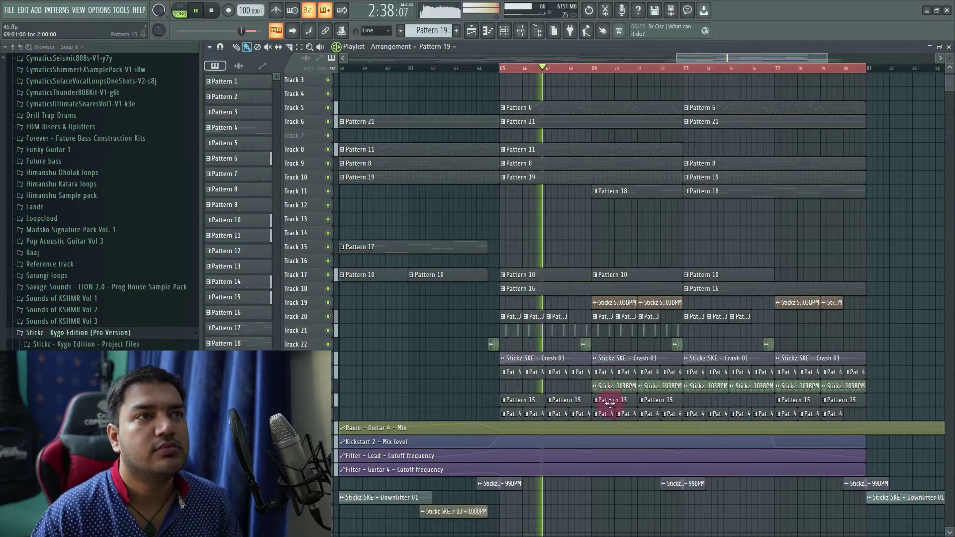
scroll(553, 491, up, 2)
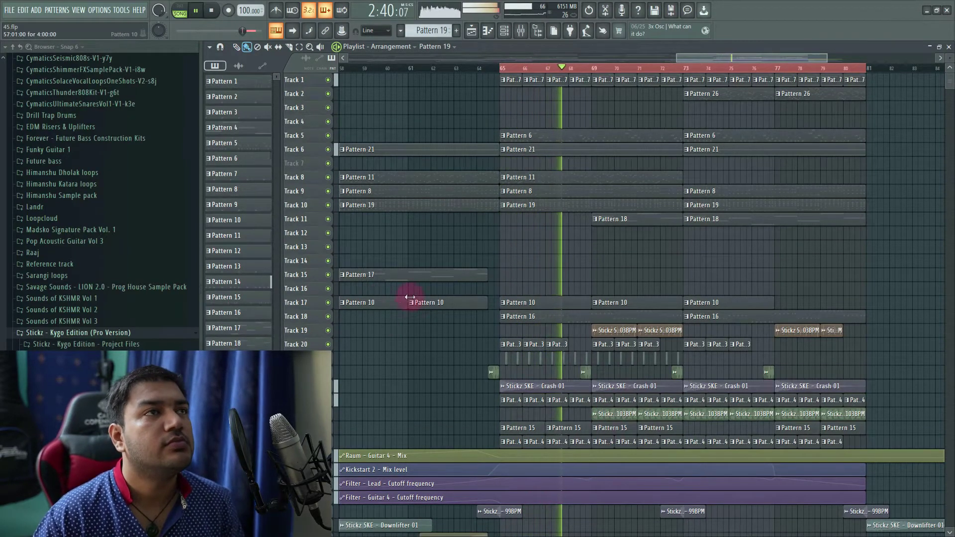
ctrl+scroll(540, 284, up, 2)
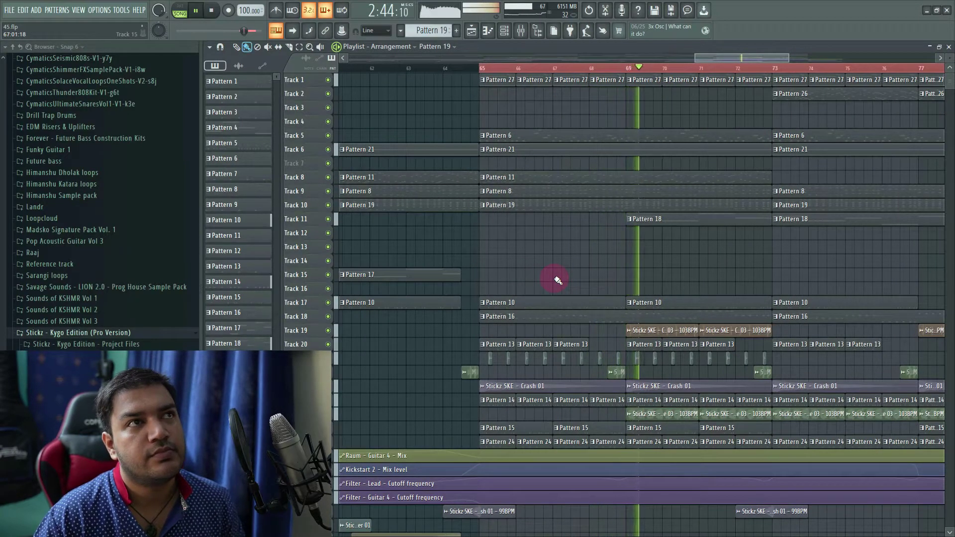
scroll(556, 278, down, 4)
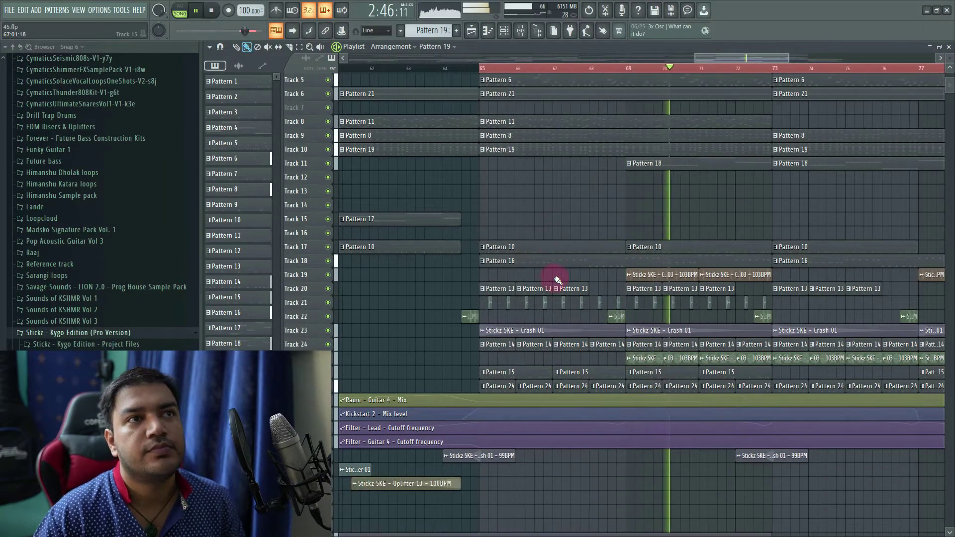
scroll(577, 330, up, 3)
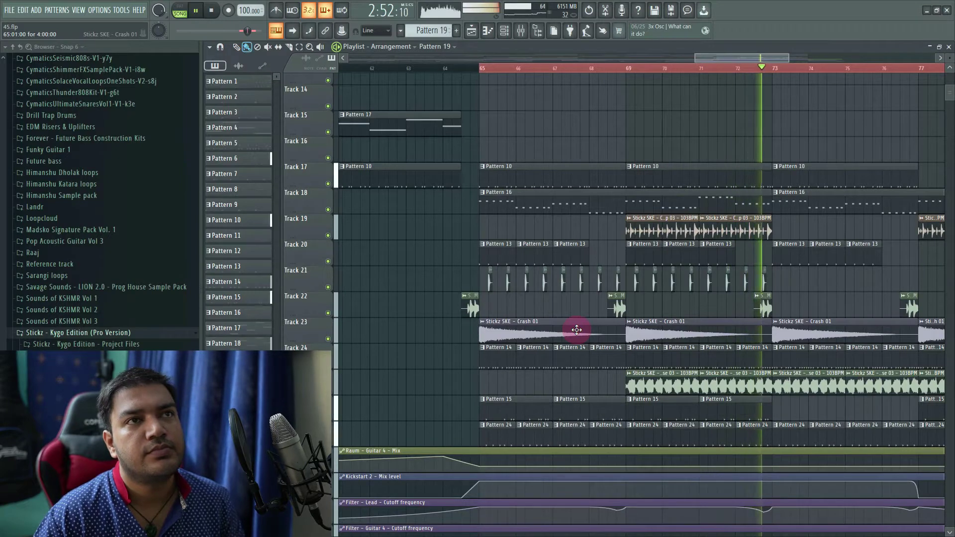
key(space)
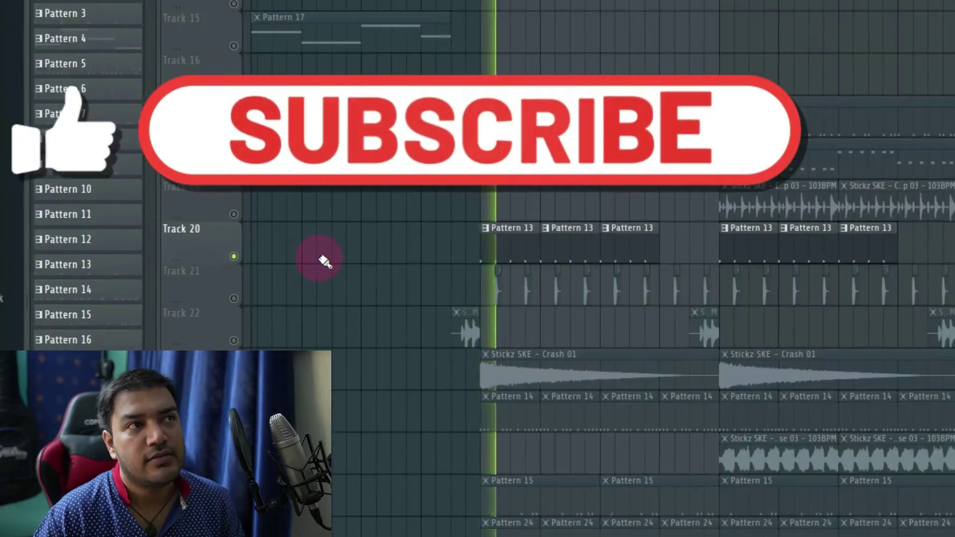
Step: Play the soloed Track 20 and unmute Track 21 during playback to hear both together
key(space)
click(234, 299)
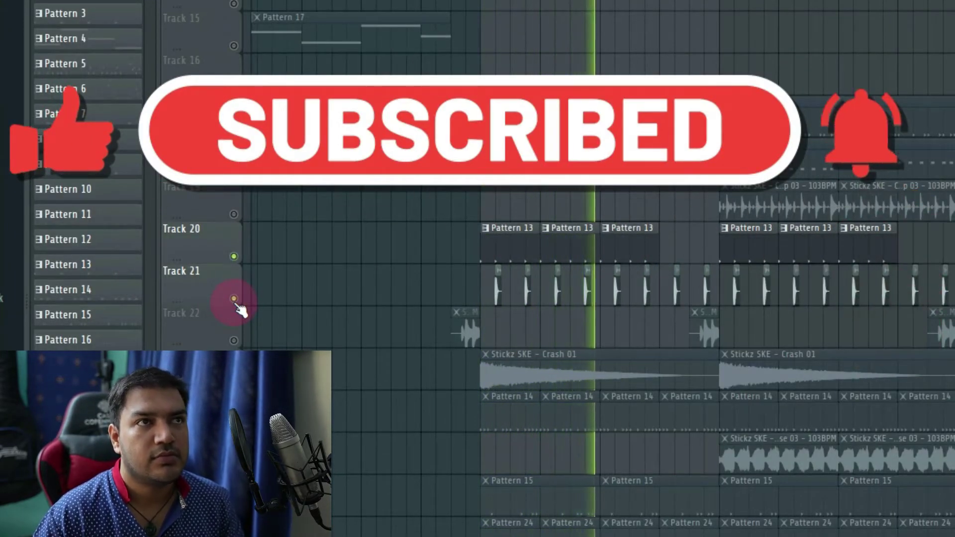
key(space)
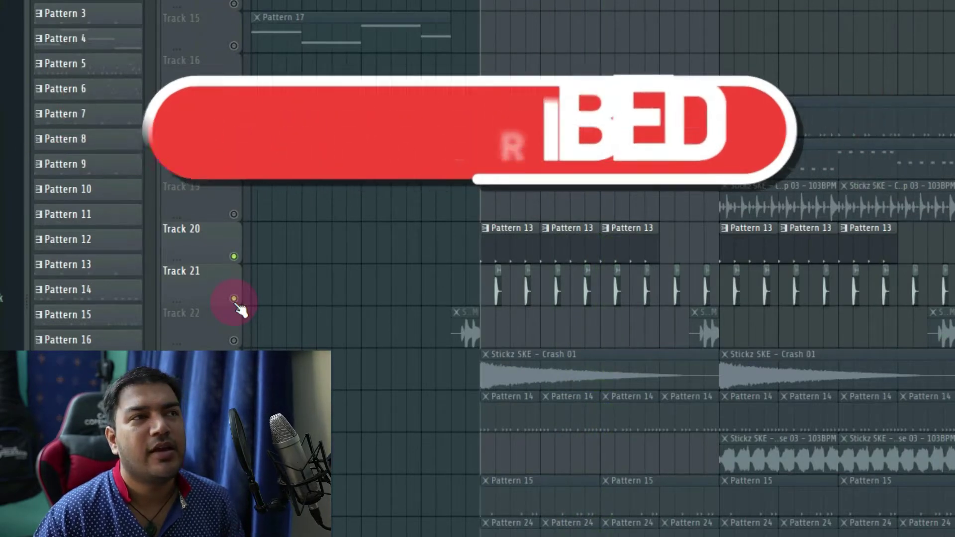
Step: Select Pattern 14, listen to it with Tracks 20 and 21, and examine its hi-hat and ride steps in the channel rack
scroll(534, 441, up, 2)
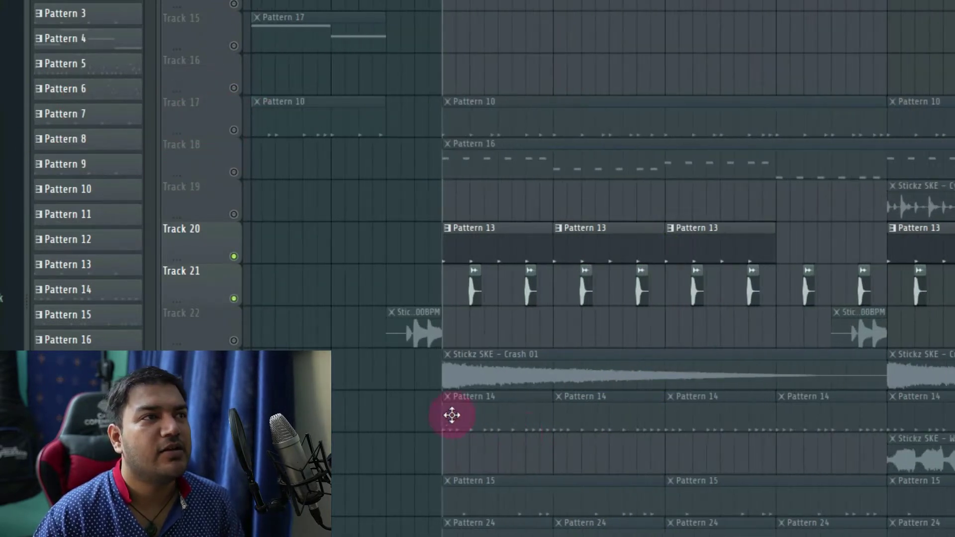
click(482, 409)
key(space)
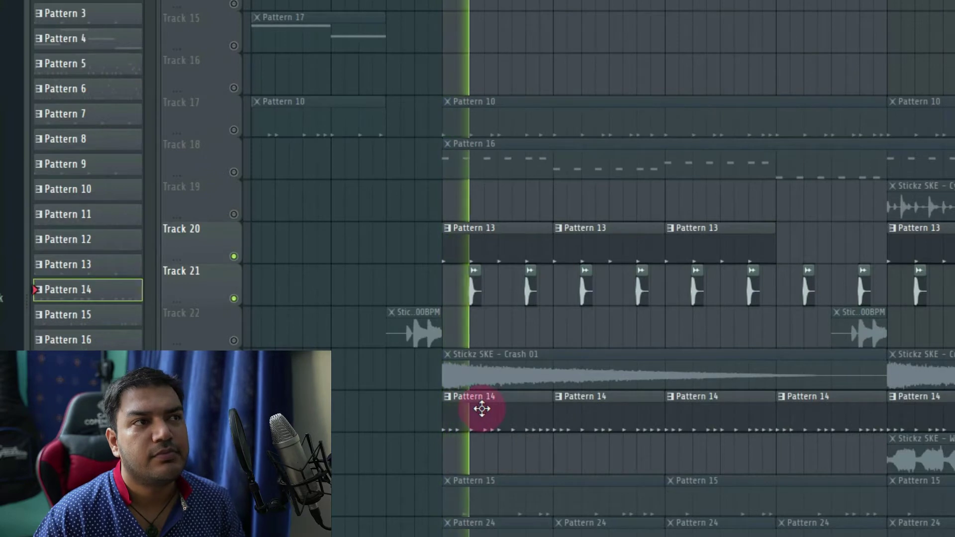
key(space)
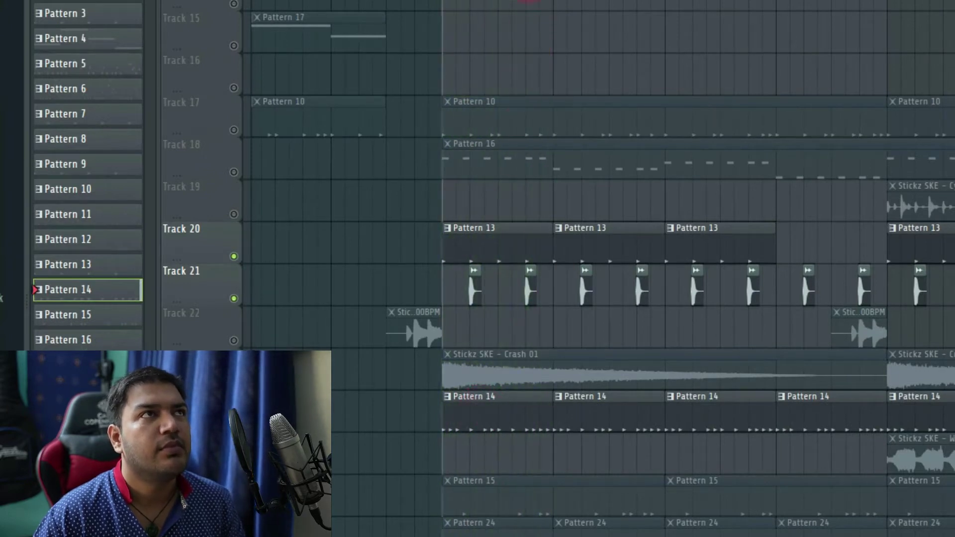
key(F6)
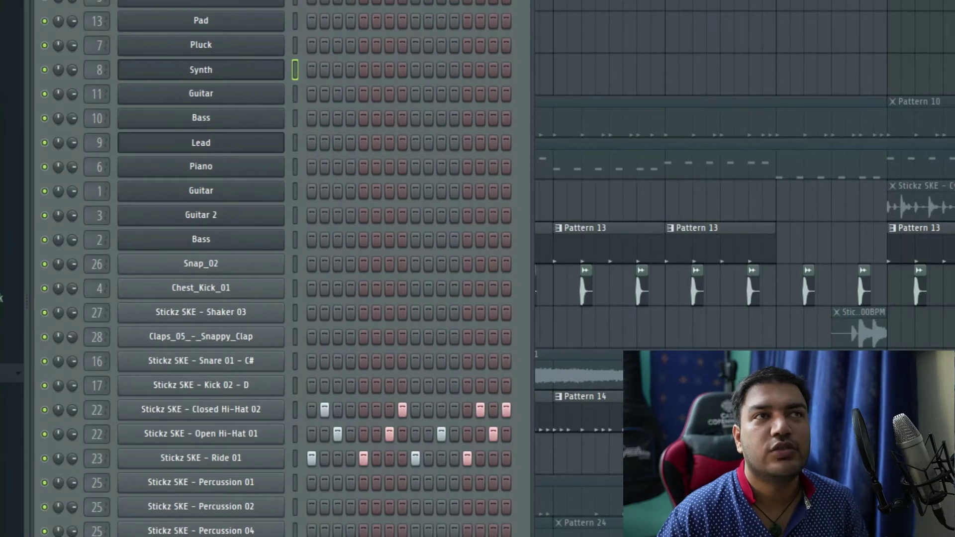
key(F6)
Step: Play the section from bar 65 with the Crash 01 track added to Patterns 13 and 14 and Track 21
key(space)
key(space)
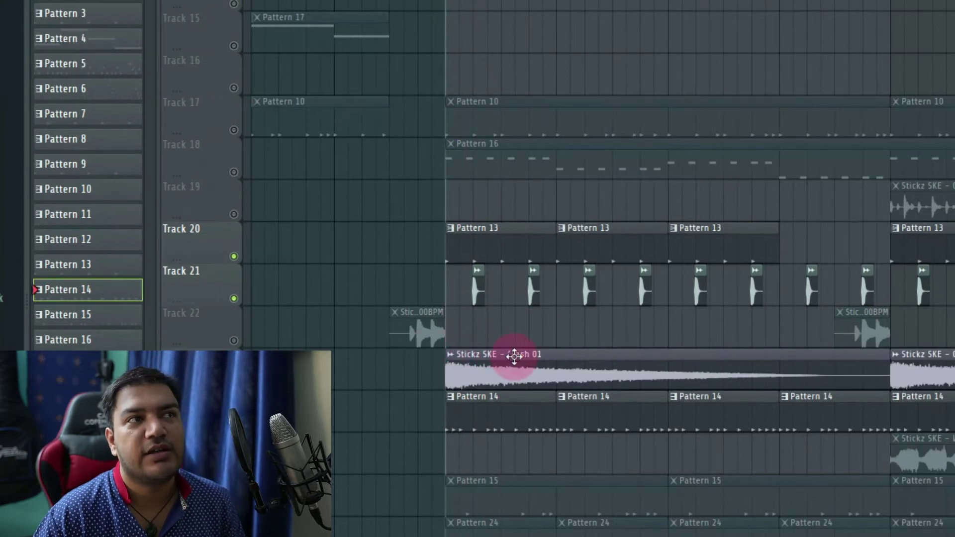
key(space)
scroll(511, 453, up, 2)
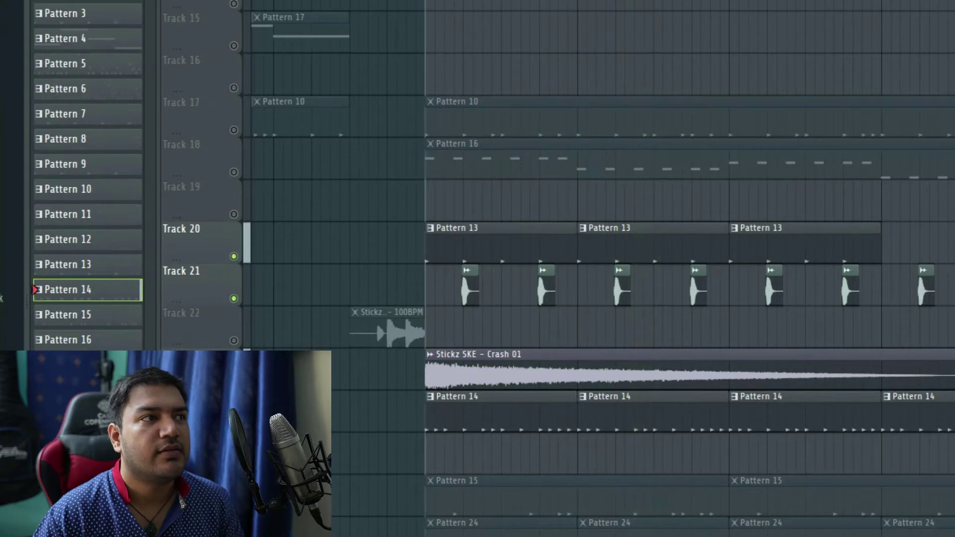
key(space)
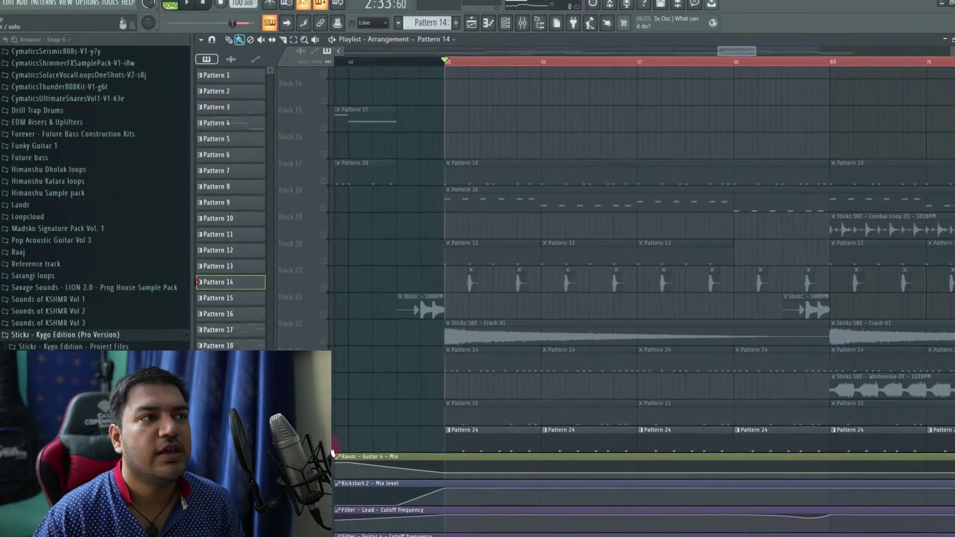
Step: Play the Pattern 15 and Pattern 24 tracks together and inspect the Percussion 01, 02 and 04 sampler channels used in Pattern 15
key(space)
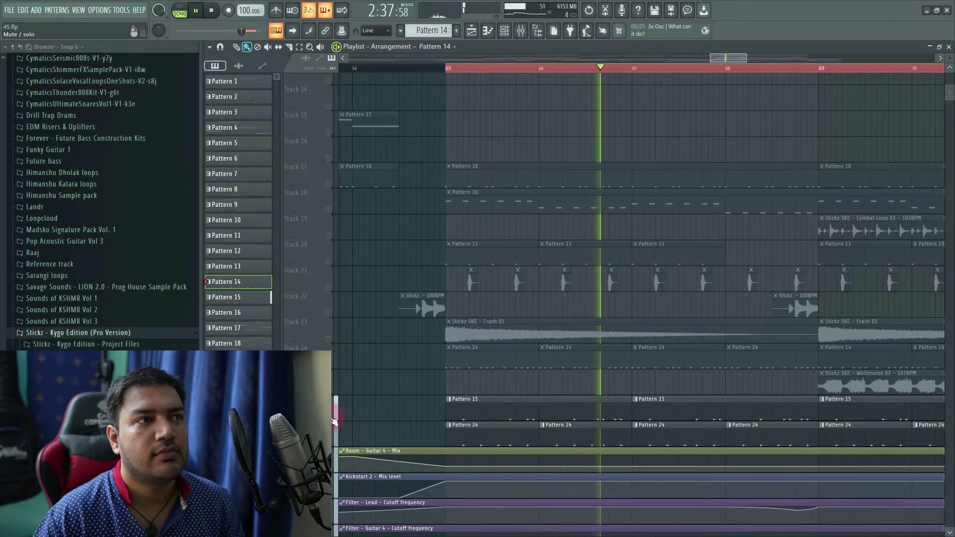
key(space)
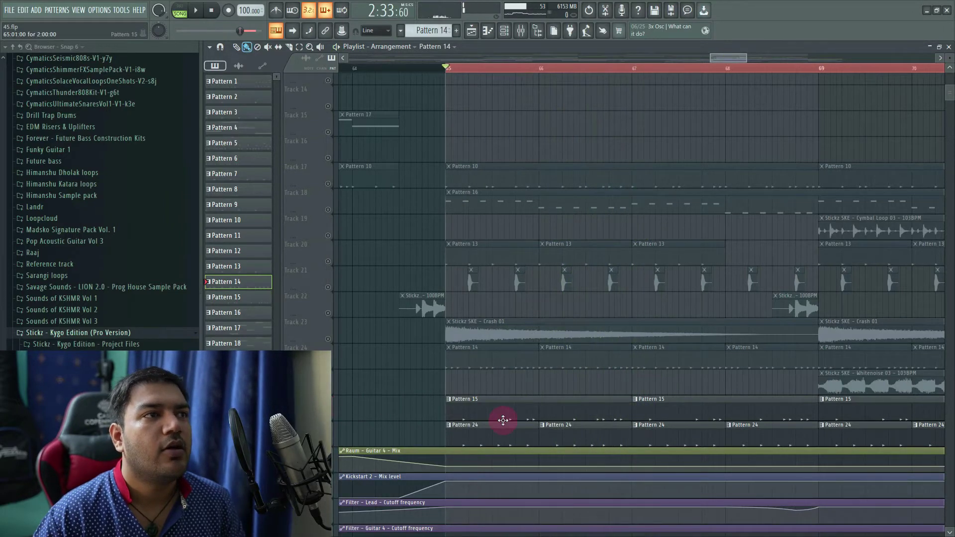
click(504, 30)
click(333, 404)
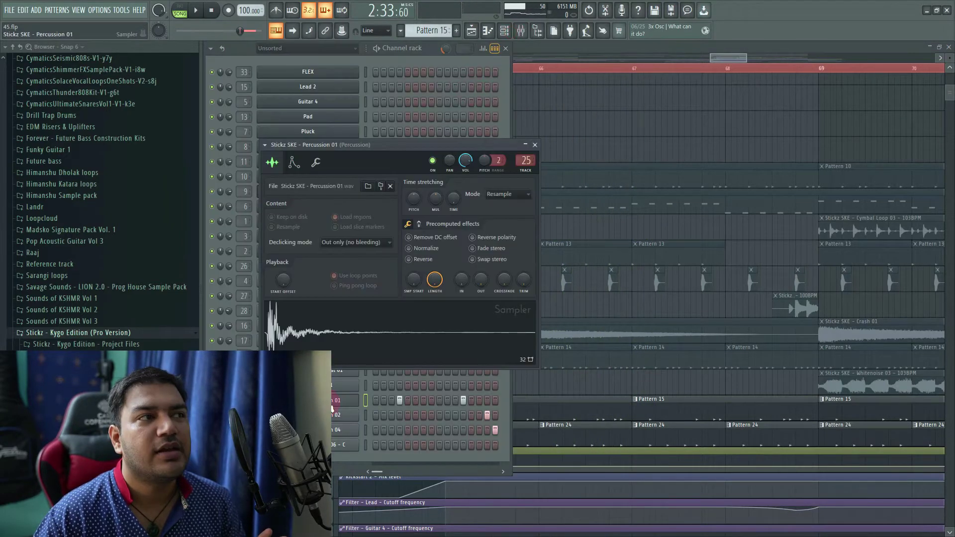
click(337, 417)
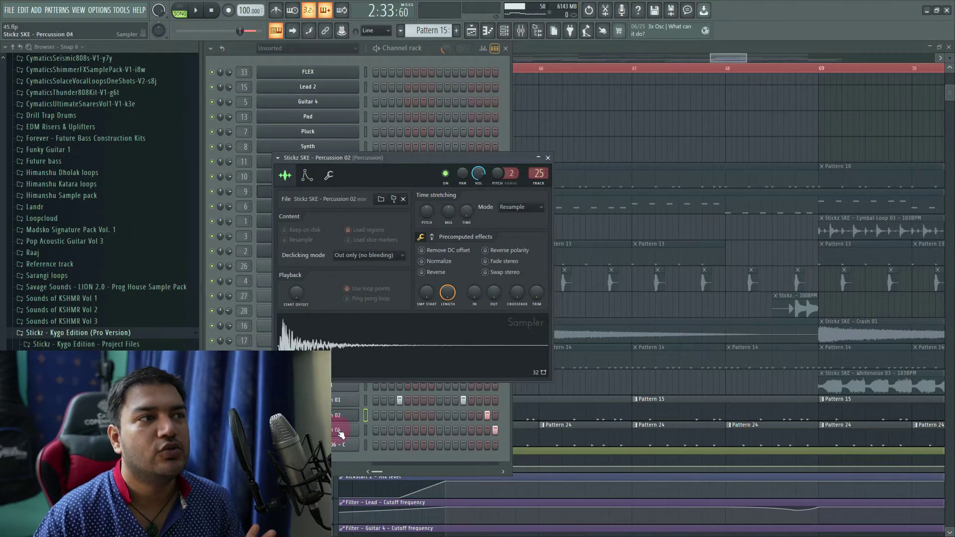
click(337, 430)
Step: Inspect the Percussion 06 - C sampler channel used in Pattern 24 and return to the playlist
click(350, 432)
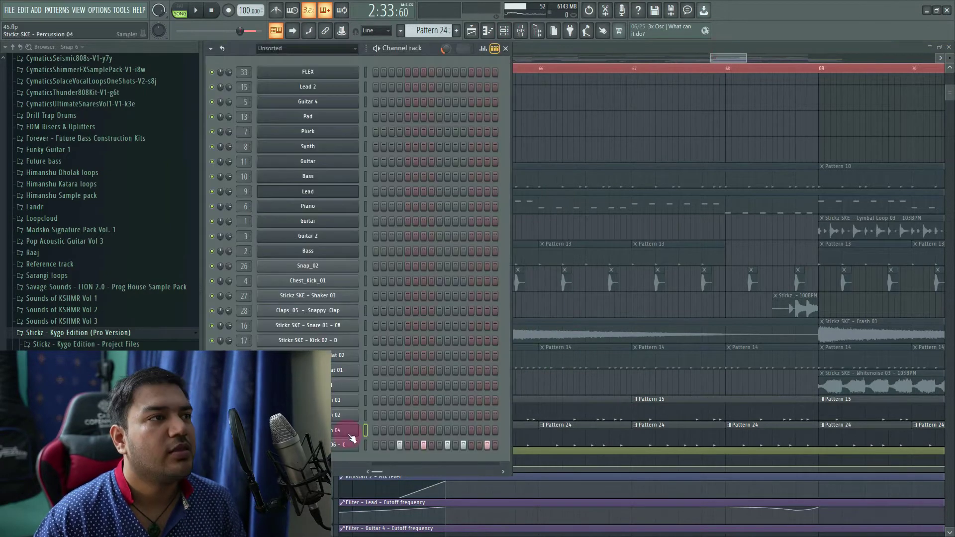
click(343, 445)
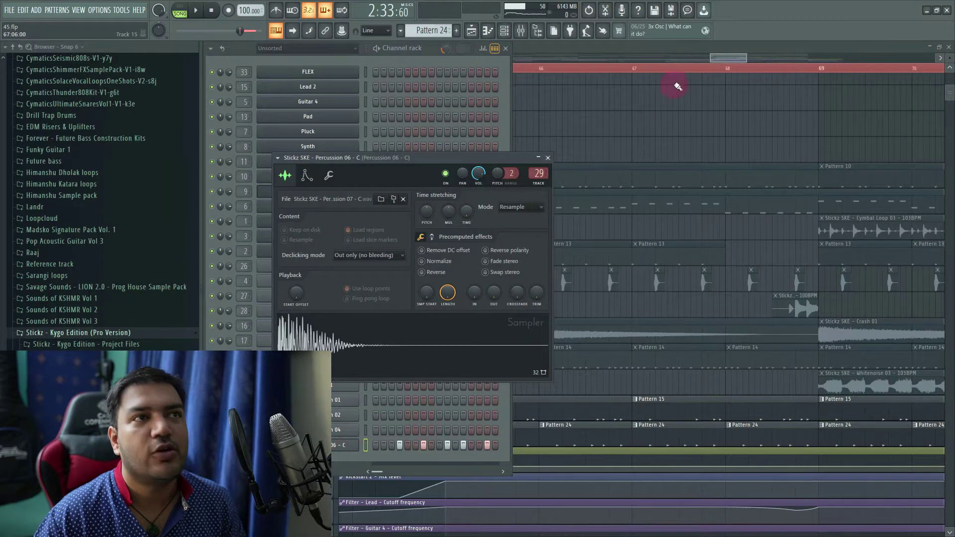
click(722, 54)
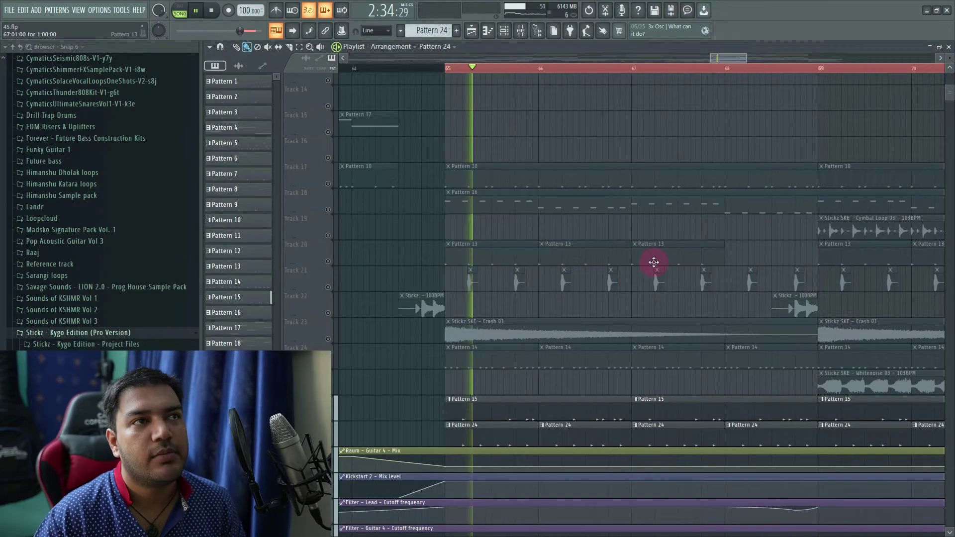
Step: Unmute Tracks 24, 23, 21 and 20 and play the combined drum tracks from bar 65
click(332, 367)
click(330, 339)
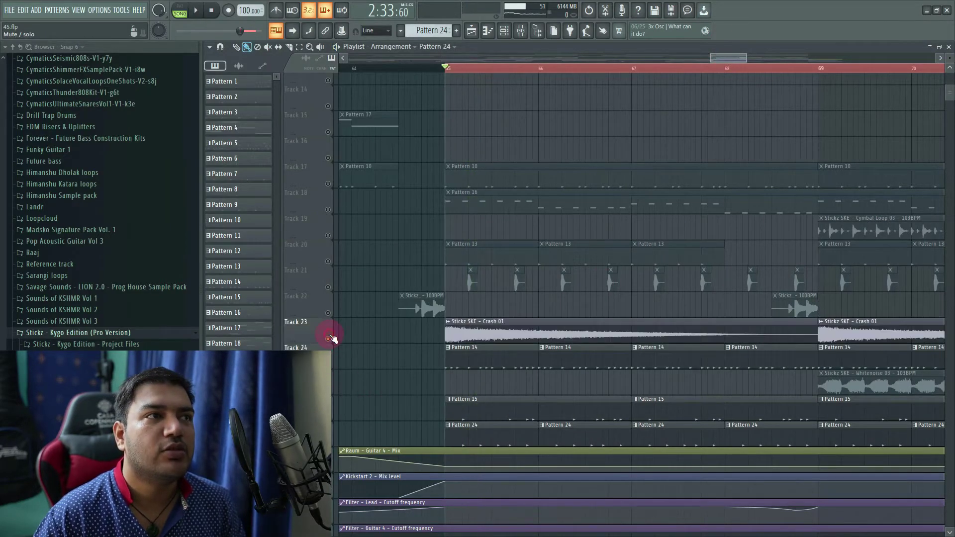
click(328, 287)
click(327, 261)
key(space)
scroll(597, 398, down, 2)
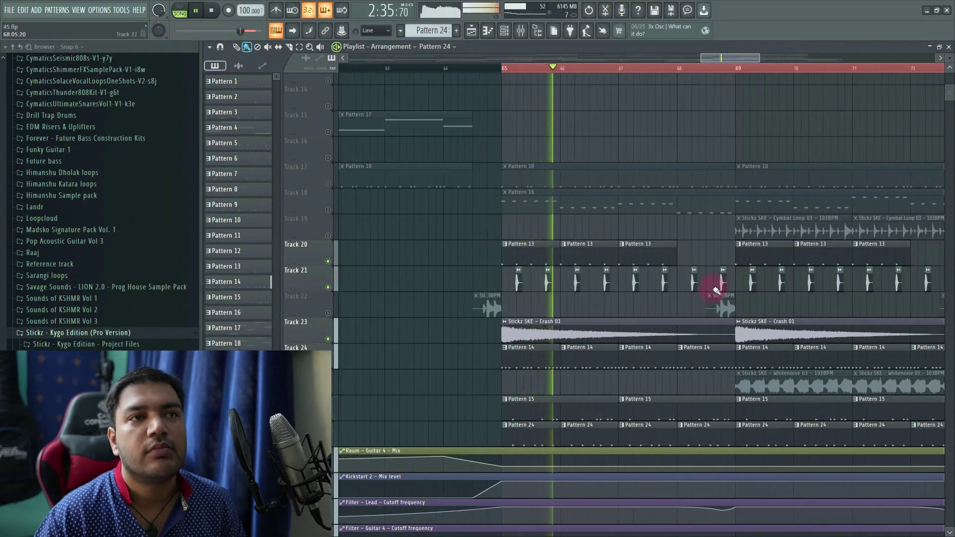
drag(717, 59, 731, 62)
key(space)
Step: Place the playhead at bar 69, solo Track 19 with Cymbal Loop 03, and play it
click(590, 68)
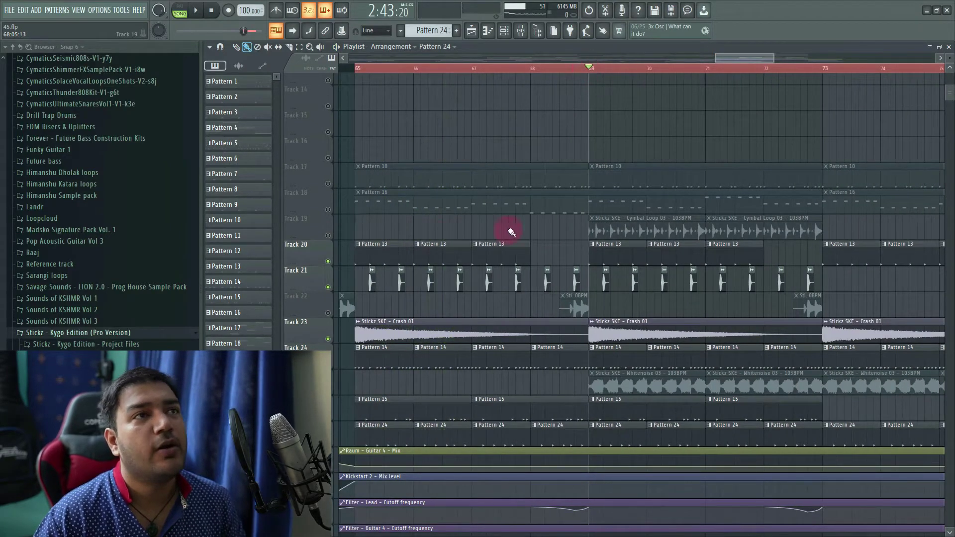
right_click(329, 237)
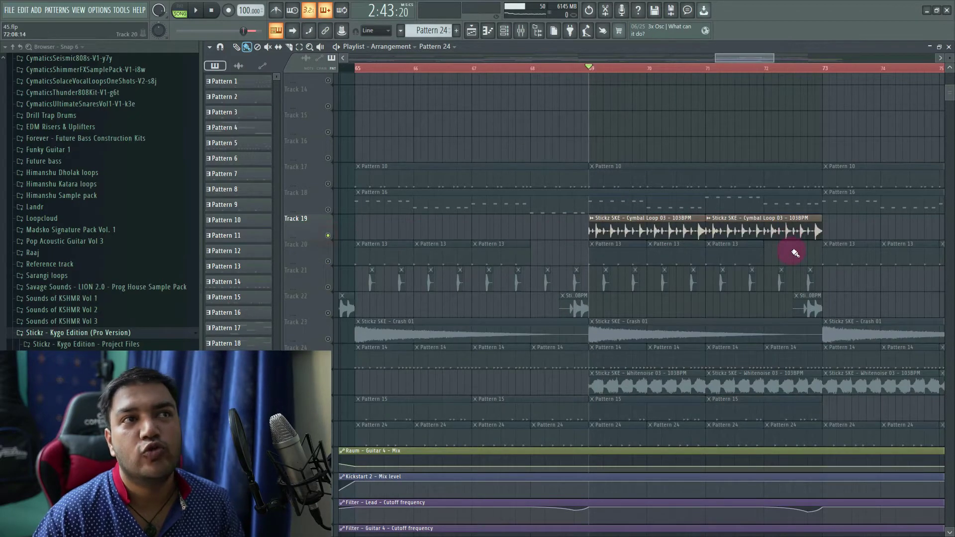
key(space)
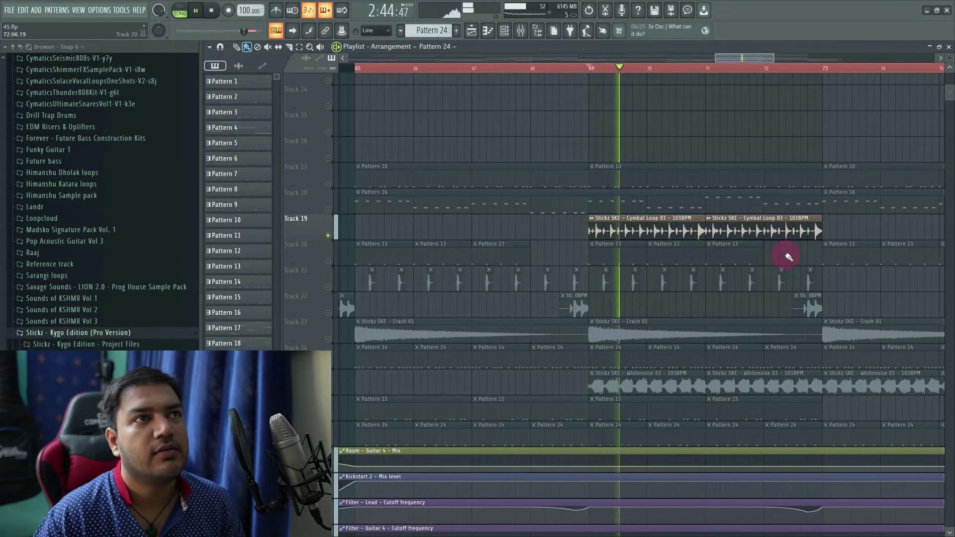
Step: Unmute Tracks 20 to 24, 26 and 27 alongside Cymbal Loop 03 and play them together from bar 69
key(space)
click(328, 261)
click(328, 287)
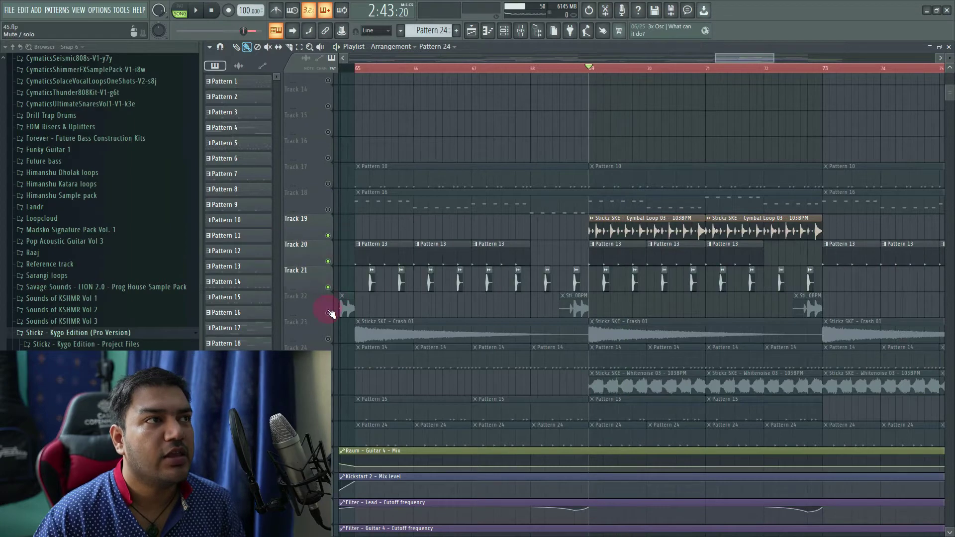
click(328, 313)
drag(331, 338, 329, 442)
key(space)
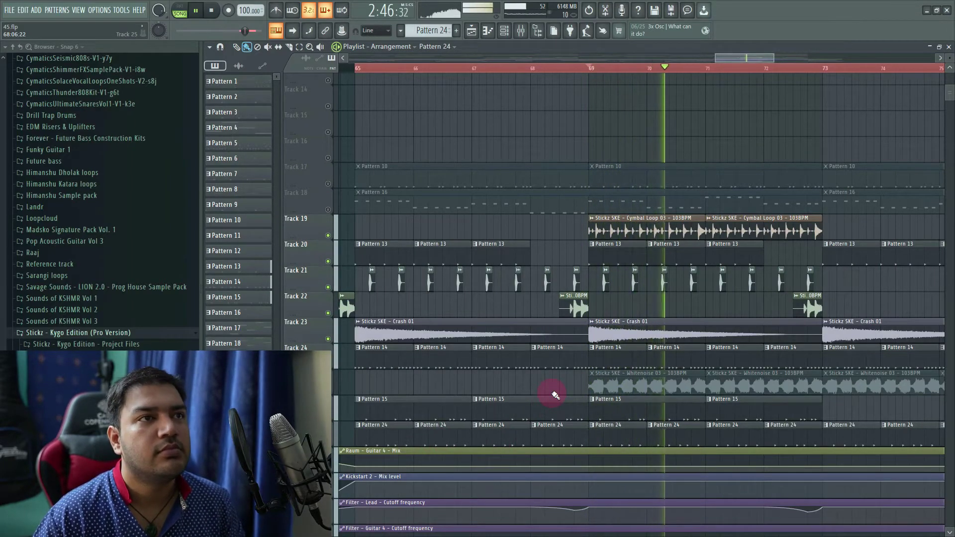
key(space)
Step: Solo Track 25 with the Whitenoise 03 loop and play it from bar 69
right_click(336, 390)
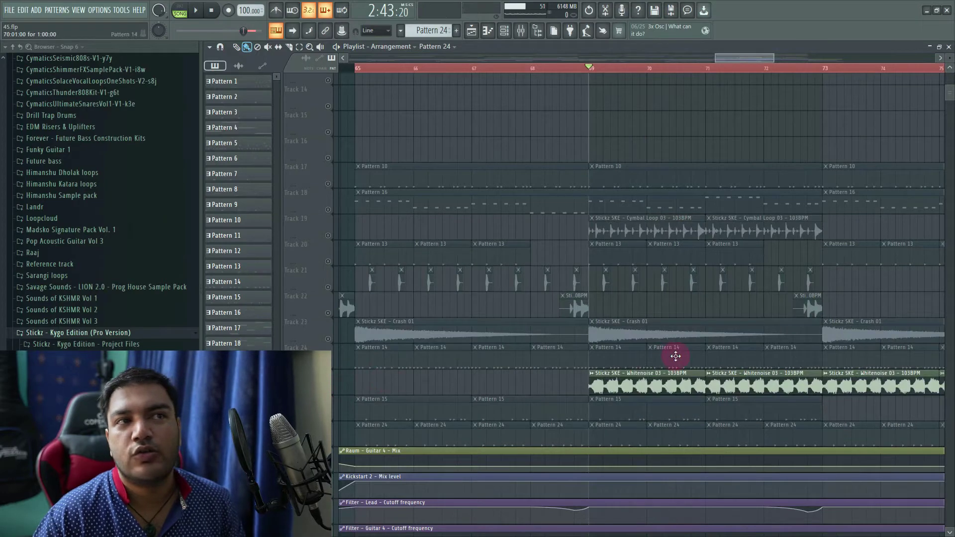
key(space)
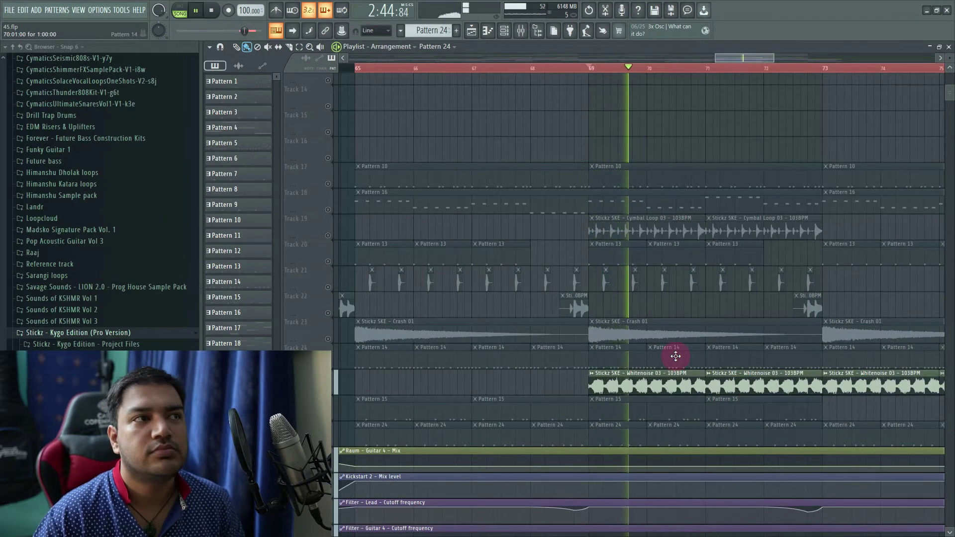
key(space)
Step: Unmute Tracks 19 to 24, 26 and 27 with Whitenoise 03 and play the full drum section from bar 69 and from the bar 68 fill
drag(328, 365, 329, 228)
key(space)
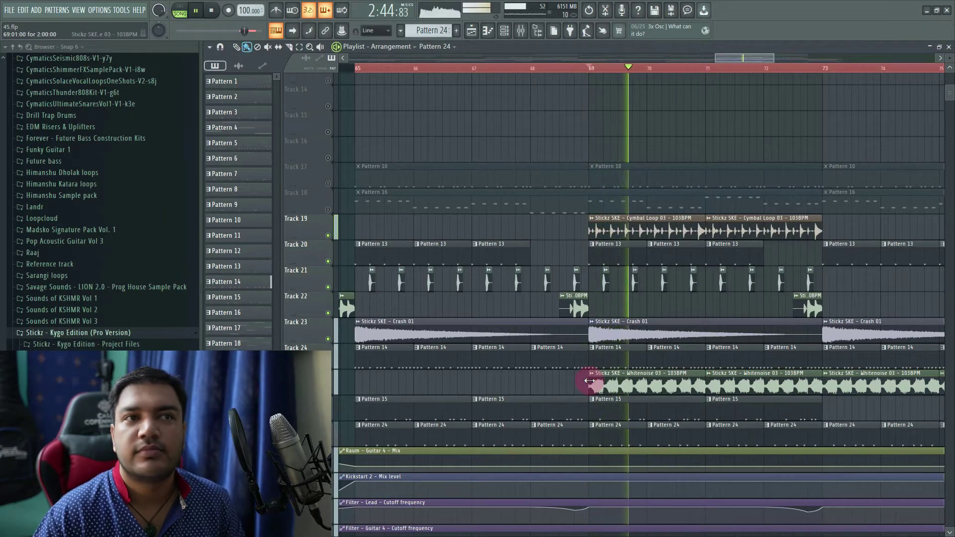
key(space)
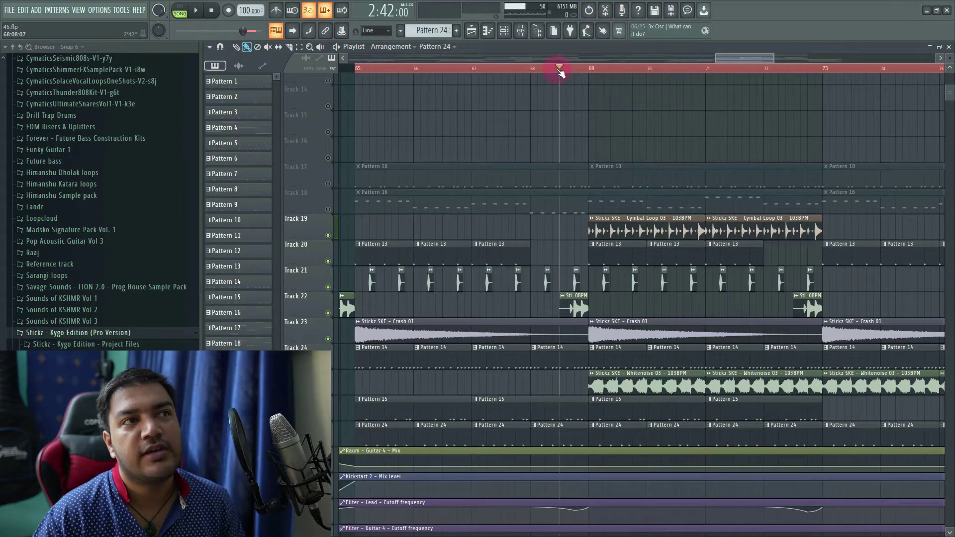
key(space)
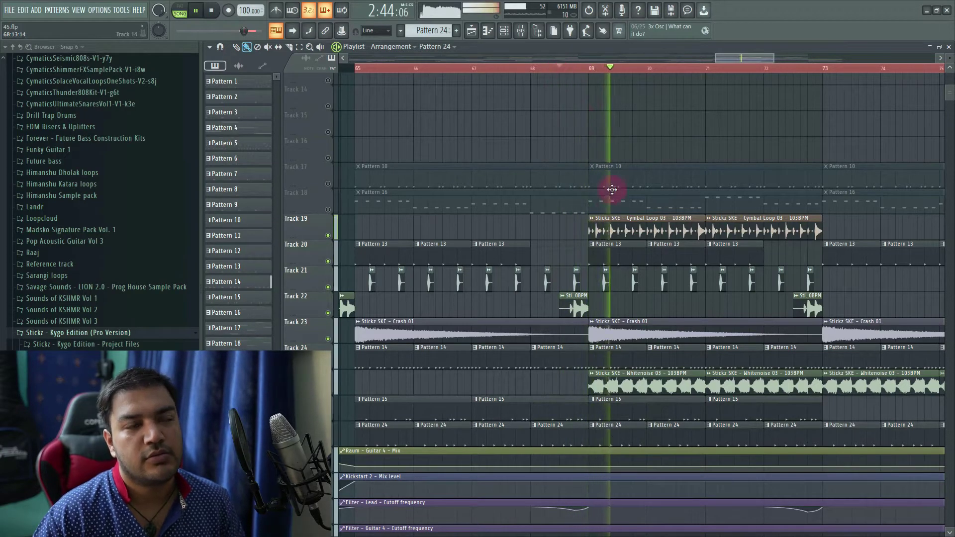
ctrl+scroll(622, 308, down, 2)
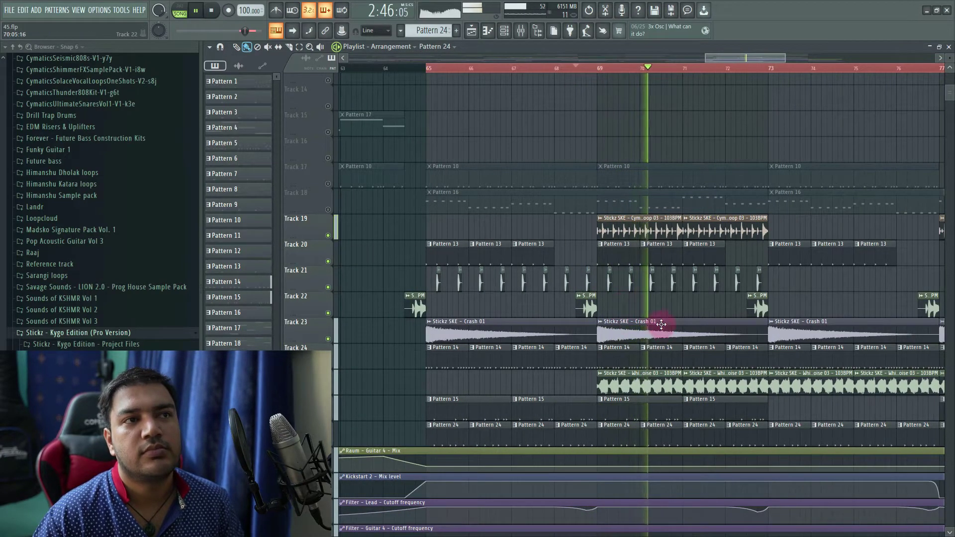
key(space)
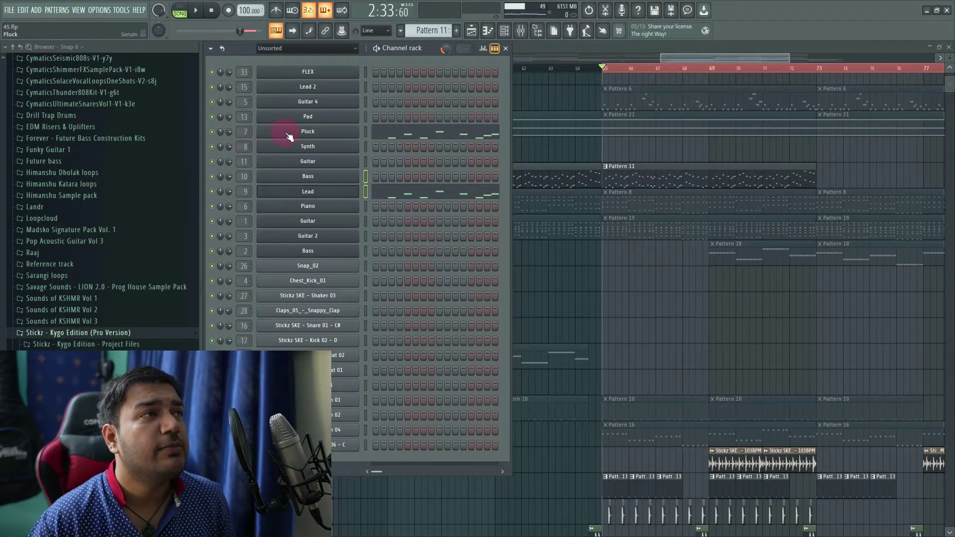
Step: Open the Serum instance of Pattern 11's Pluck channel and play that channel soloed from bar 65
click(288, 134)
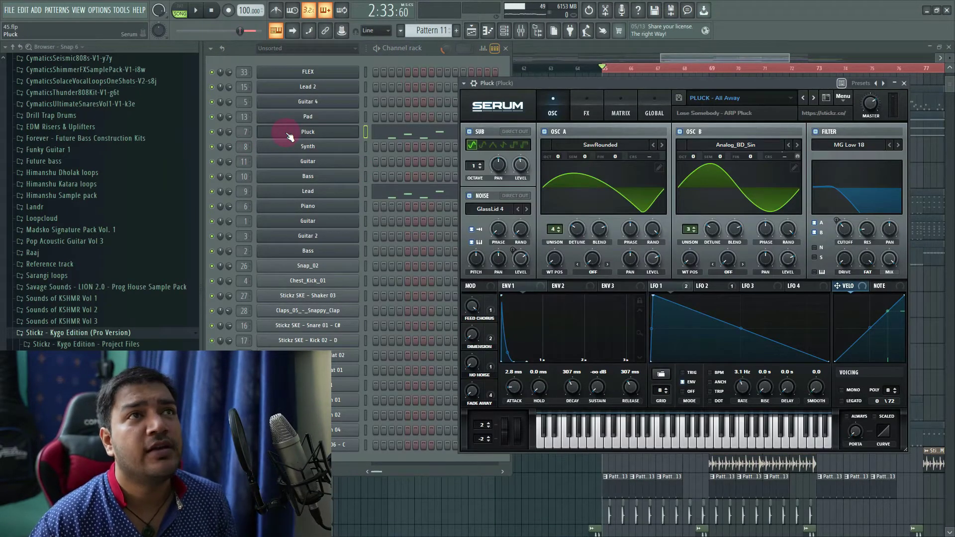
click(369, 152)
key(space)
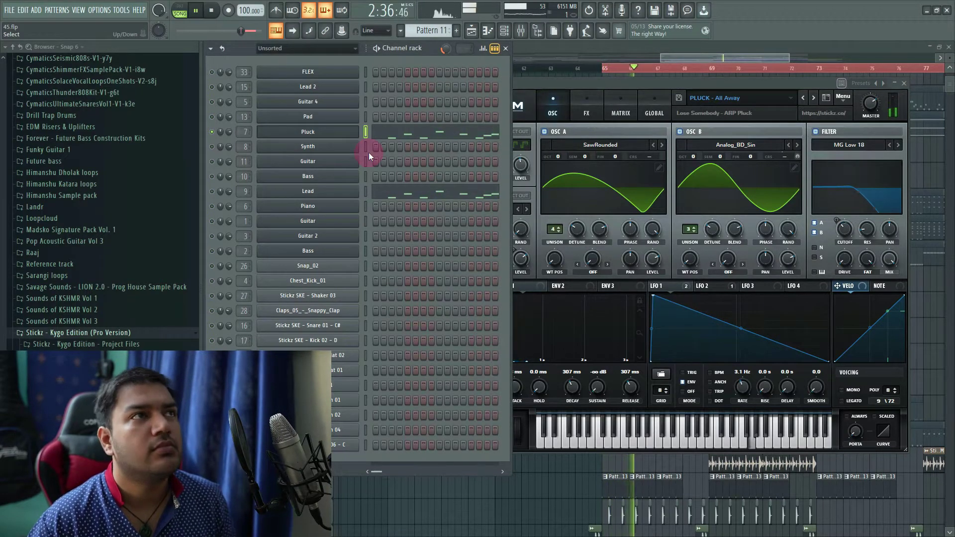
key(space)
Step: Solo Pattern 11's Lead channel, open its Serum instance with the LEAD - Happy Now preset, and play it
click(212, 191)
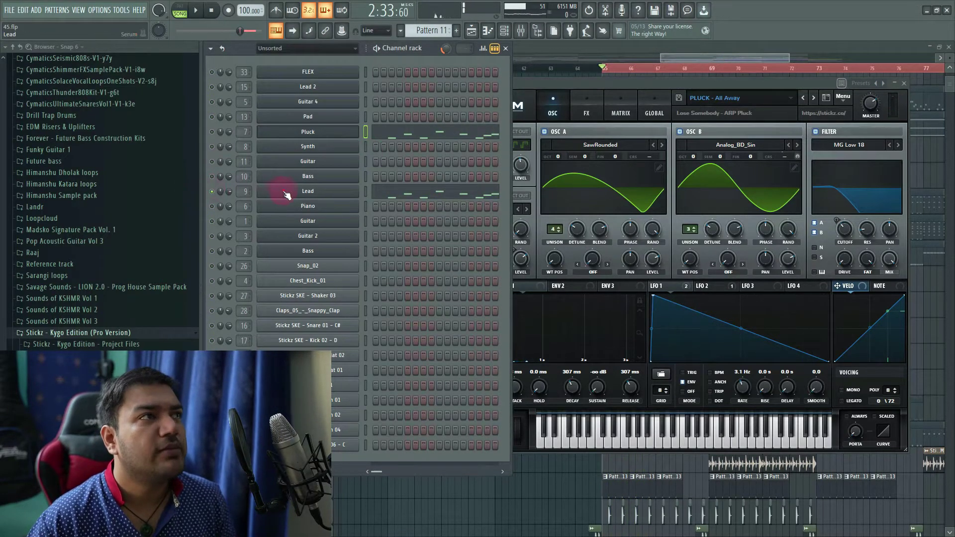
click(286, 193)
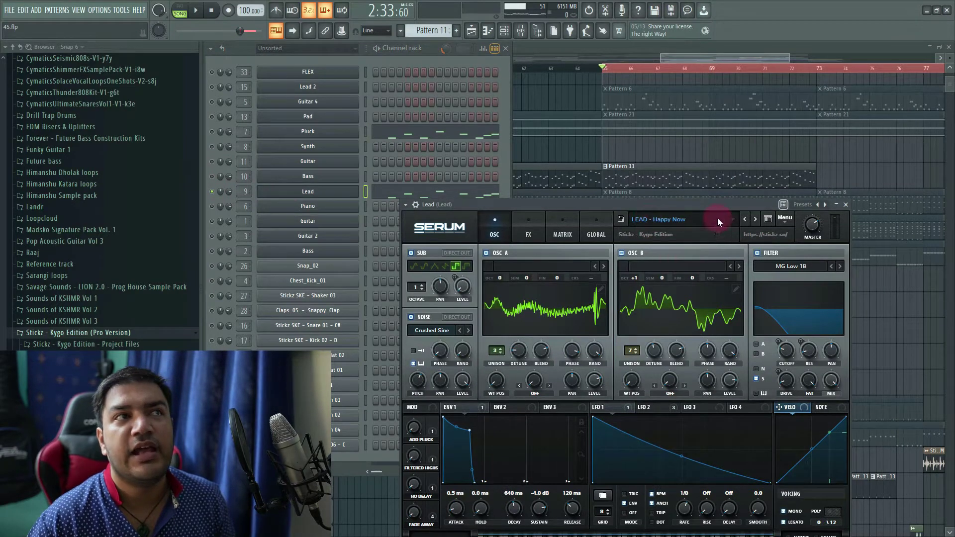
click(394, 201)
key(space)
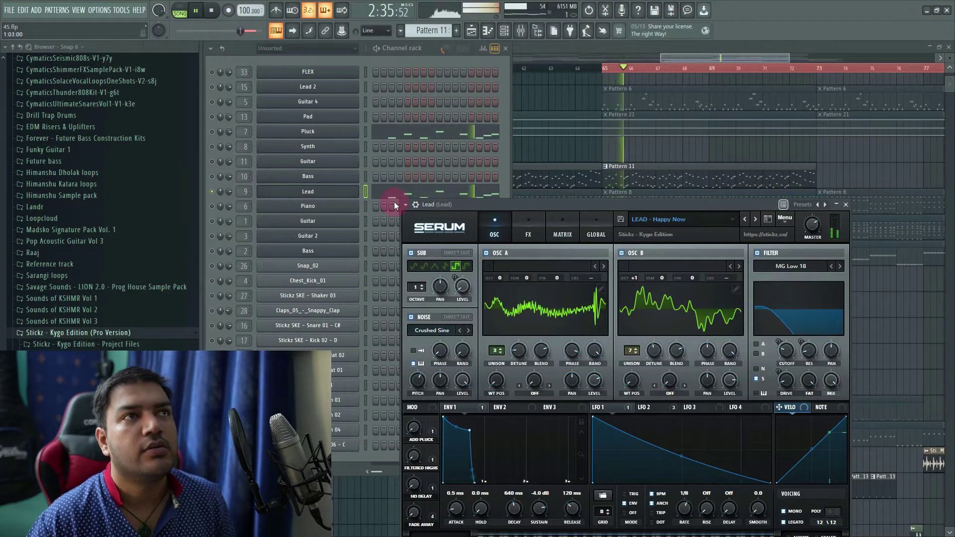
key(space)
Step: Unmute Pluck alongside Lead, play the two layers of Pattern 11 together, and return to the playlist
click(215, 144)
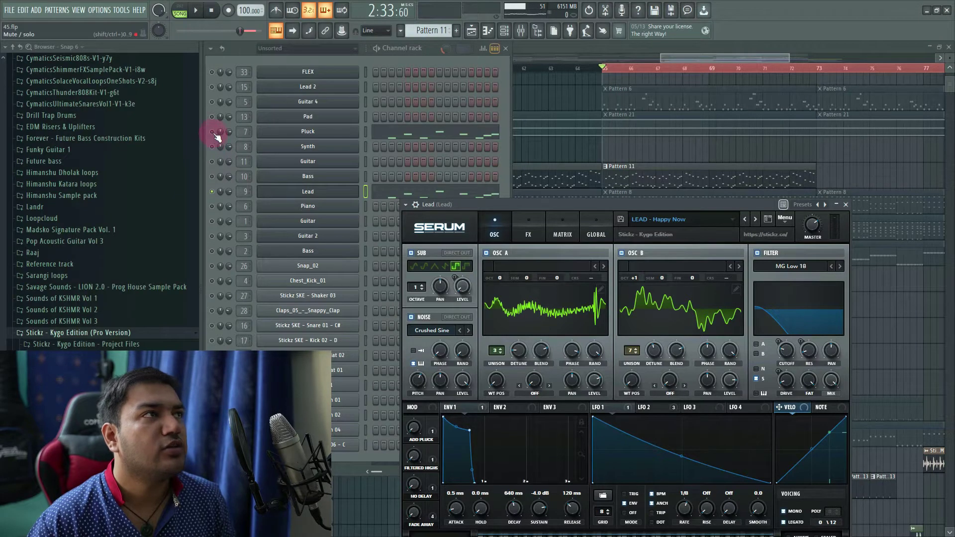
click(217, 137)
key(space)
click(845, 205)
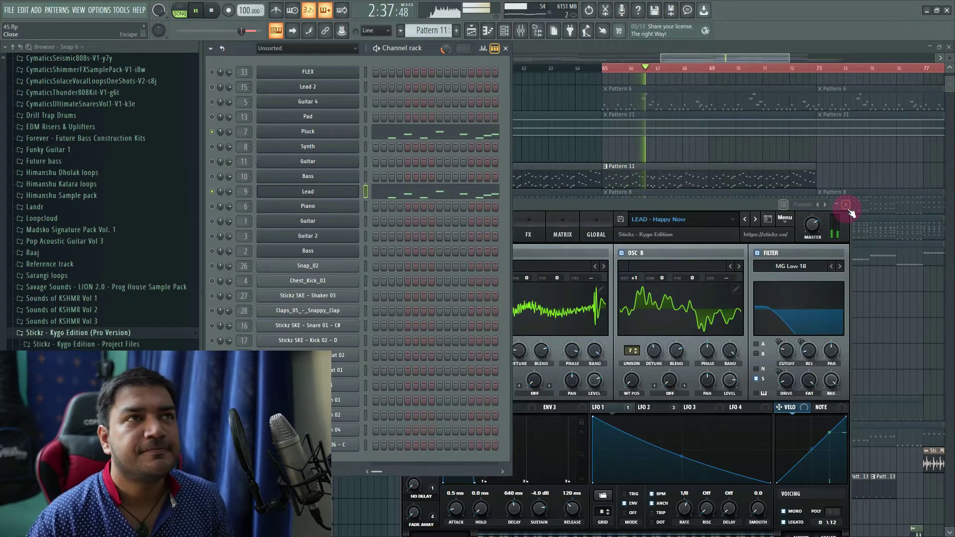
click(846, 205)
key(space)
click(686, 59)
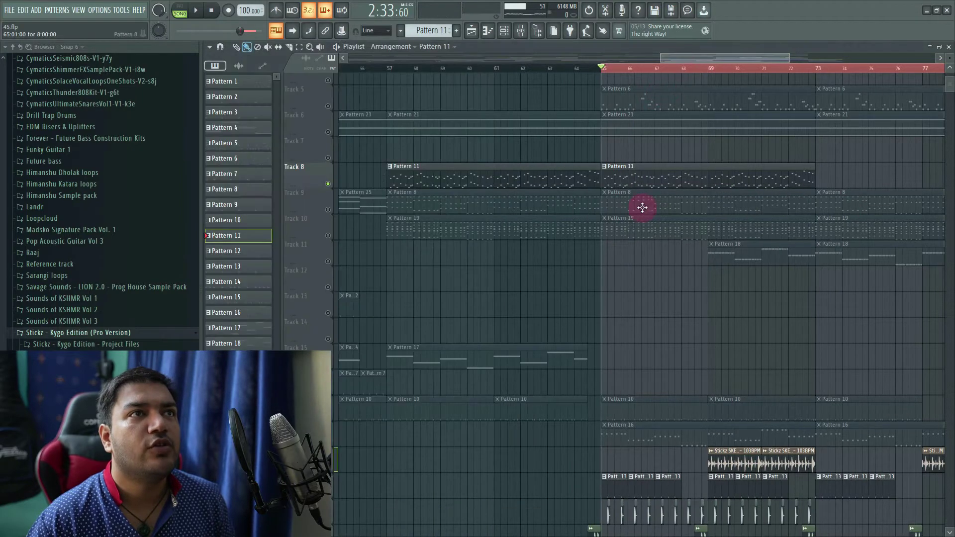
Step: Open Pattern 8's Piano channel in Serum, play it, and examine its chords in the piano roll, jumping playback to bar 7
double_click(466, 206)
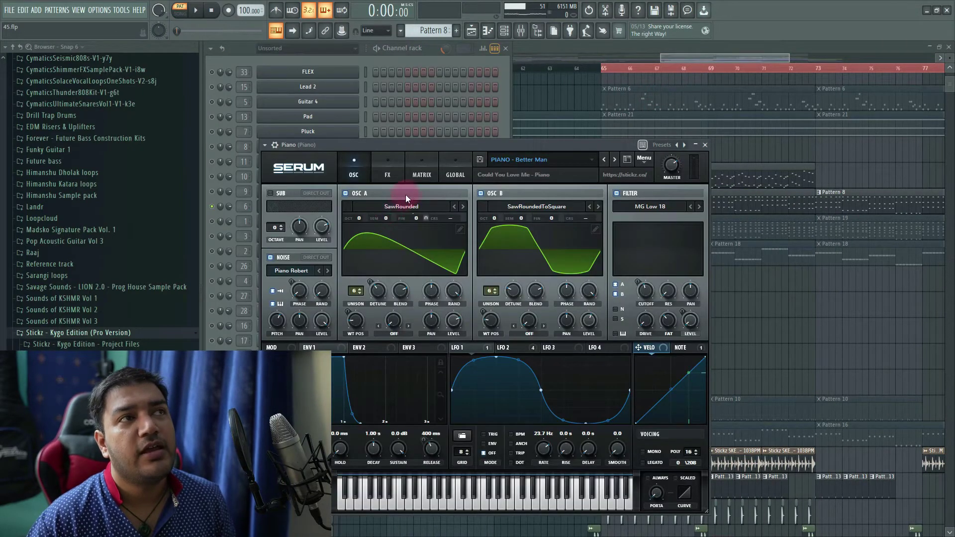
drag(583, 145, 769, 145)
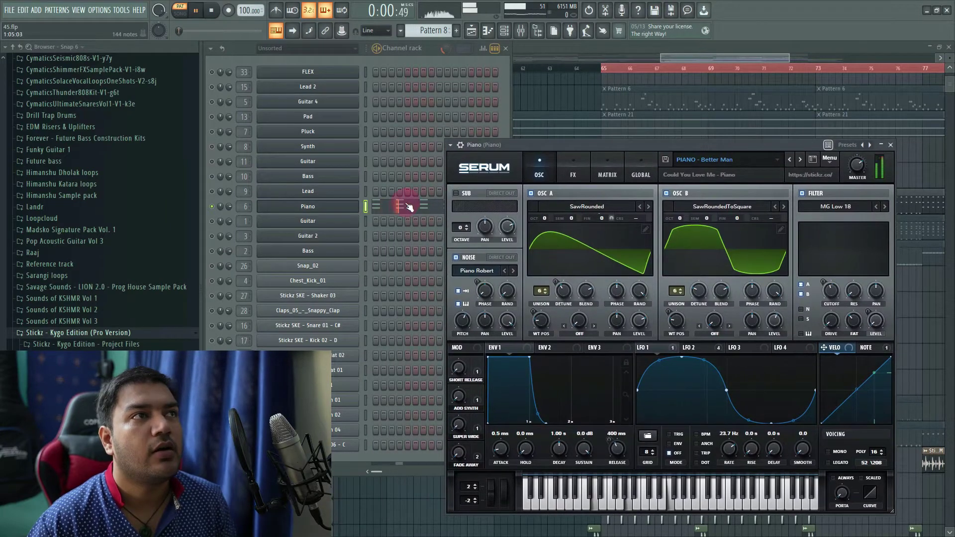
click(408, 207)
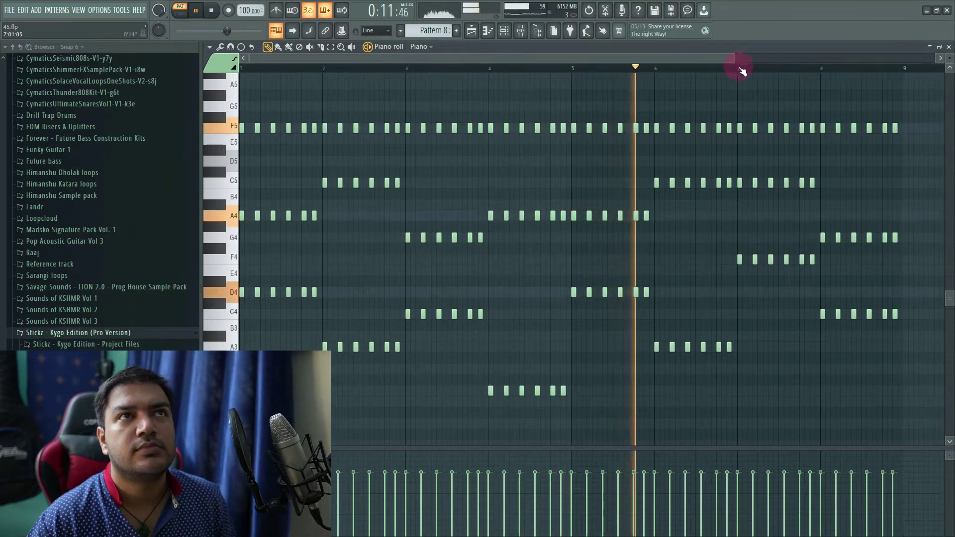
click(741, 69)
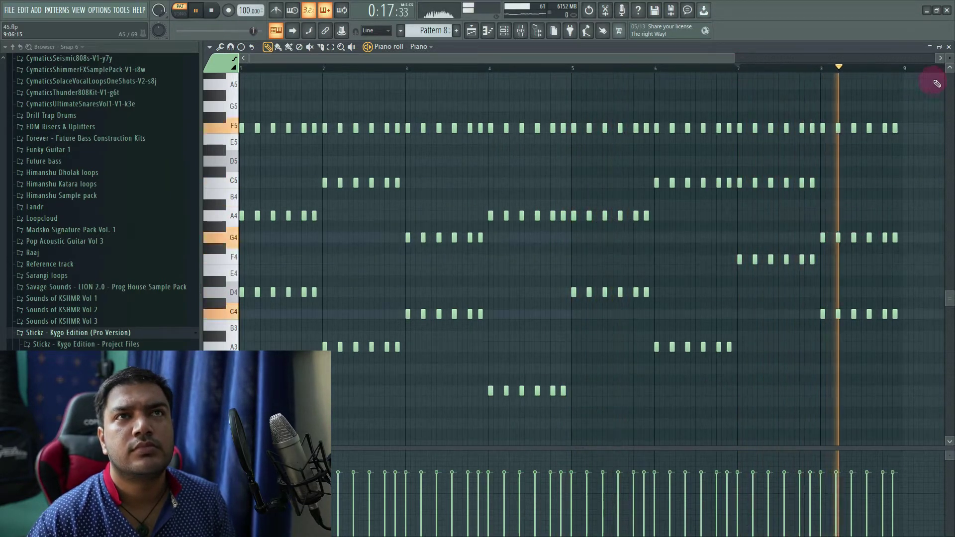
key(space)
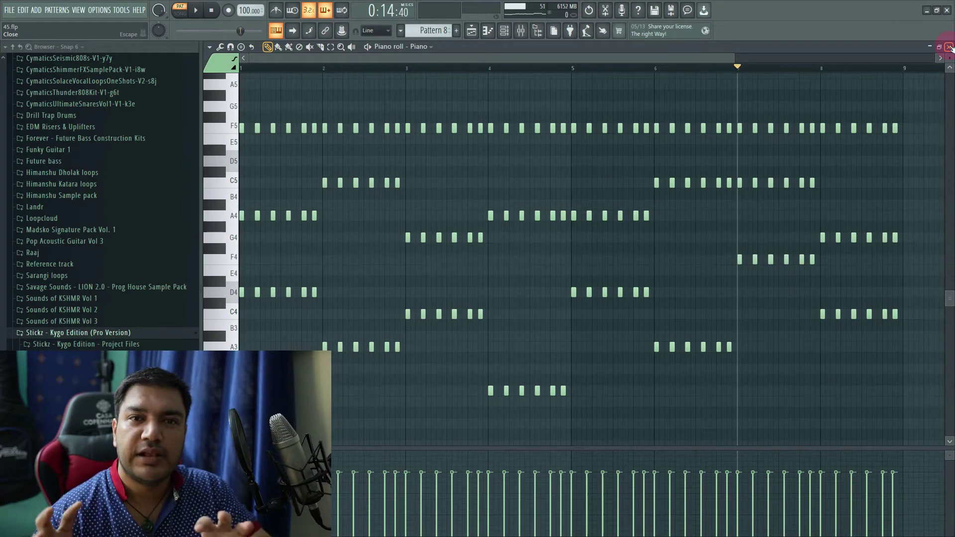
click(949, 48)
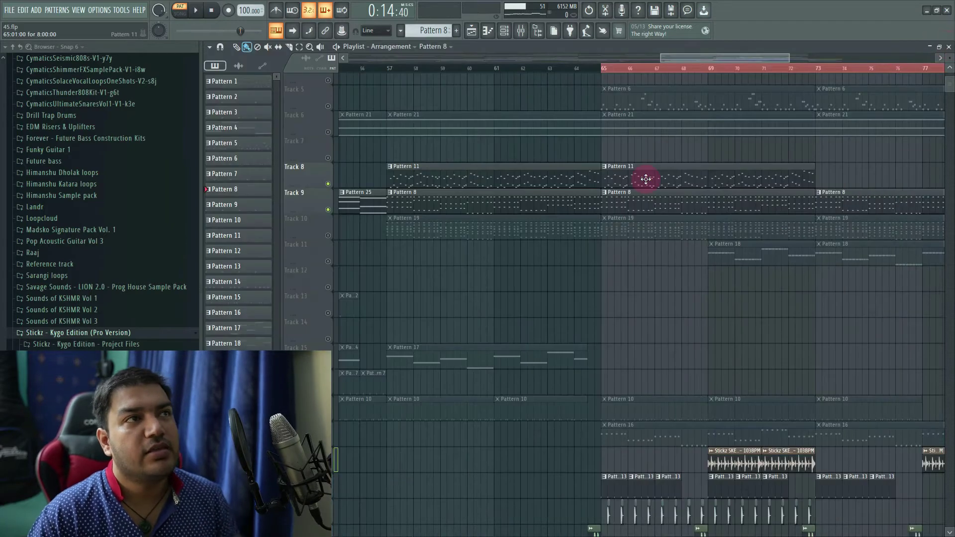
Step: Solo Track 10 with Pattern 19, open its Pluck channel in Serum, and play its notes in the piano roll
ctrl+click(328, 236)
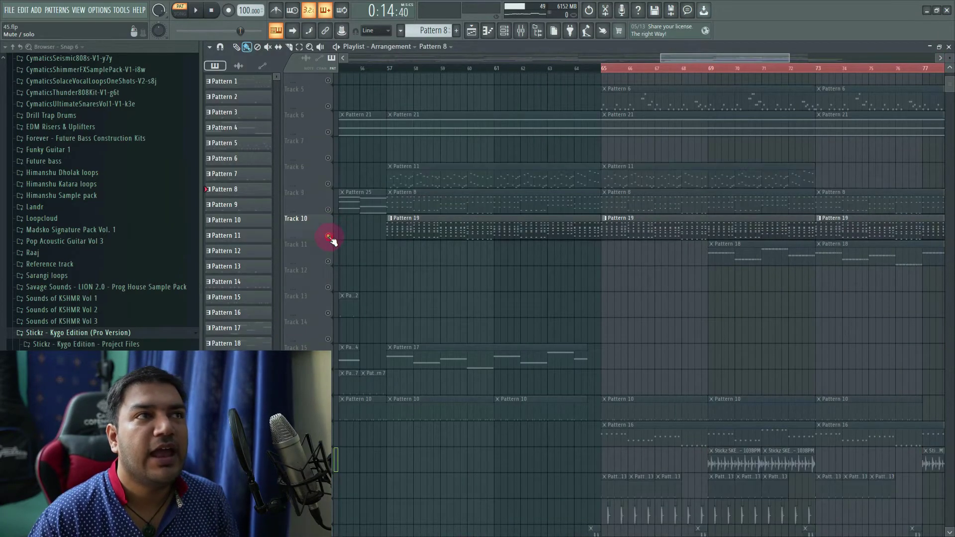
click(519, 33)
click(279, 133)
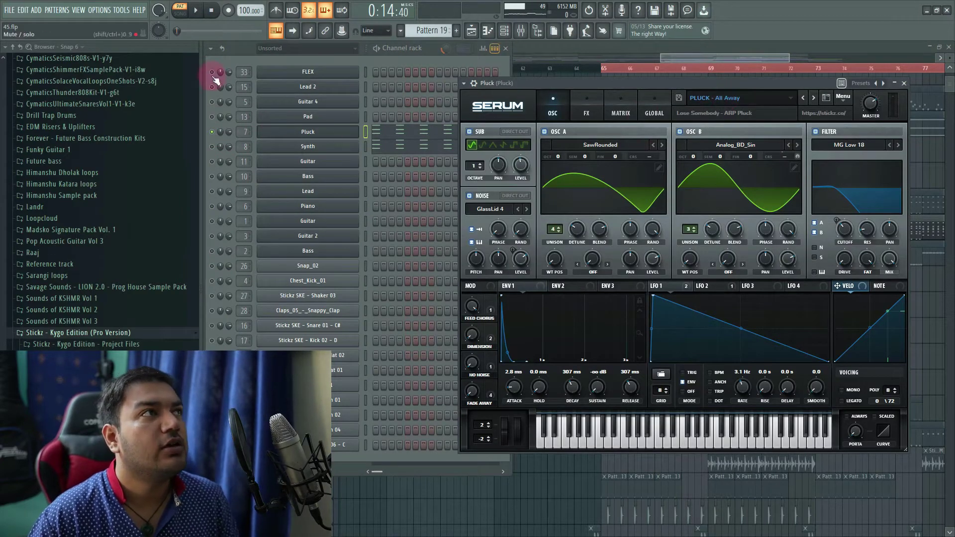
key(F7)
key(space)
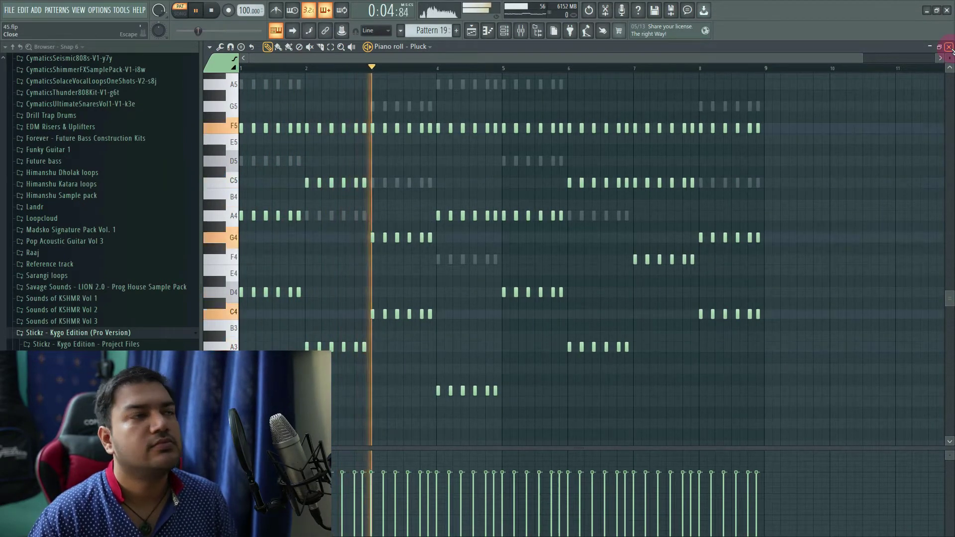
key(space)
click(949, 47)
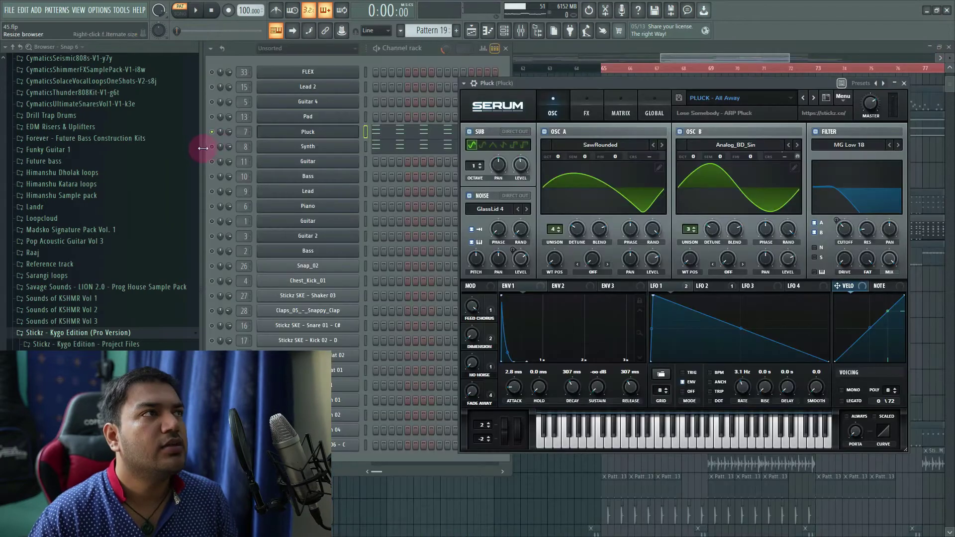
Step: Open the Serum instance of Pattern 19's Synth channel with the SYNTH - Synthetic preset and play that channel soloed
click(303, 149)
key(space)
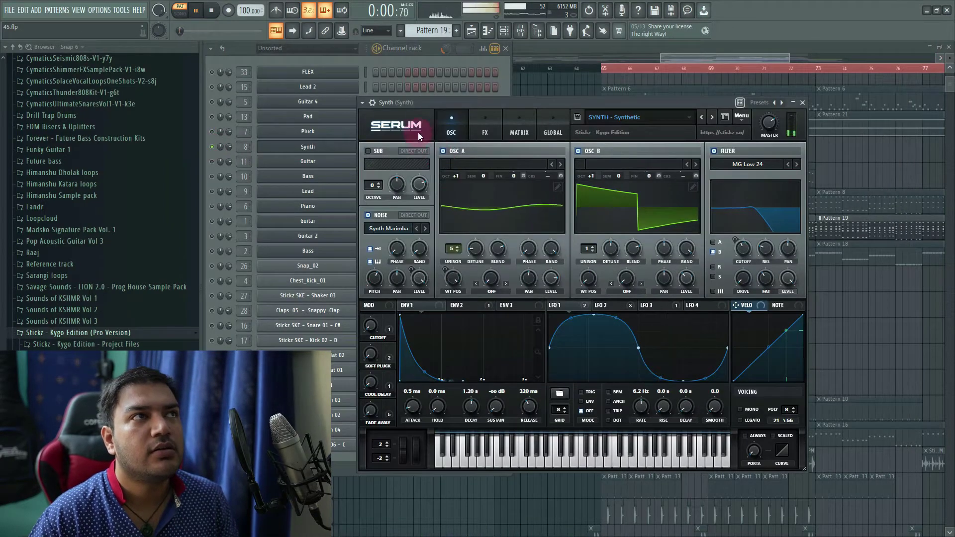
drag(429, 106, 471, 118)
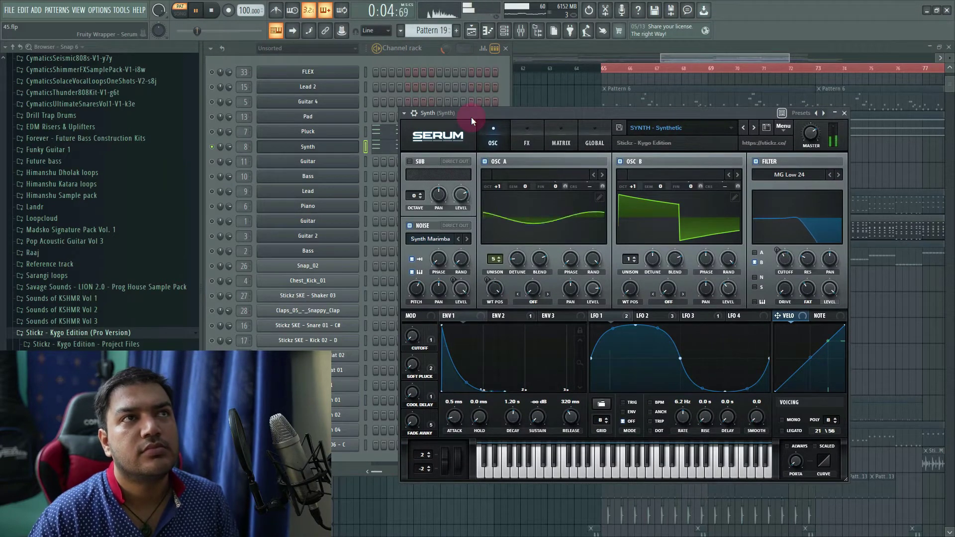
key(space)
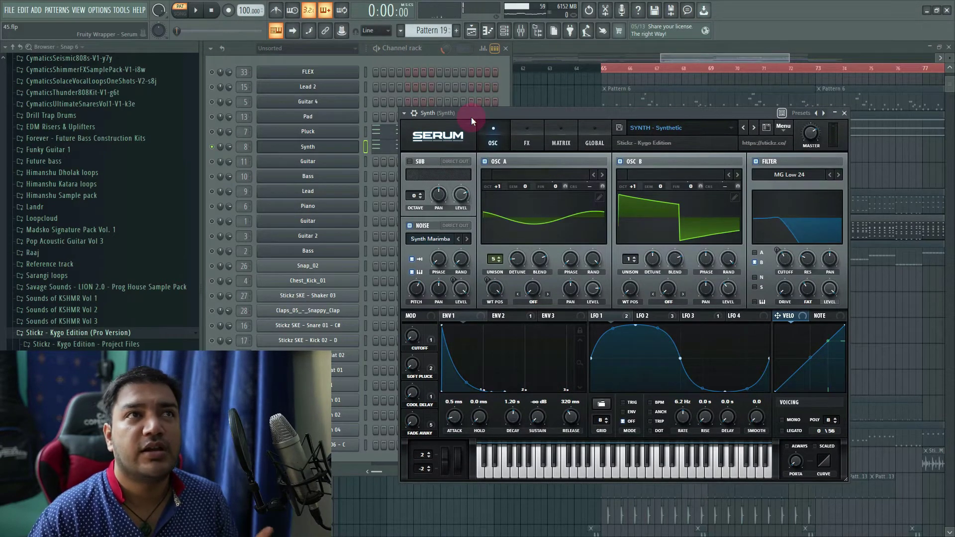
Step: Unmute Pluck alongside Synth, play both layers of Pattern 19 together, and return to the playlist
click(215, 134)
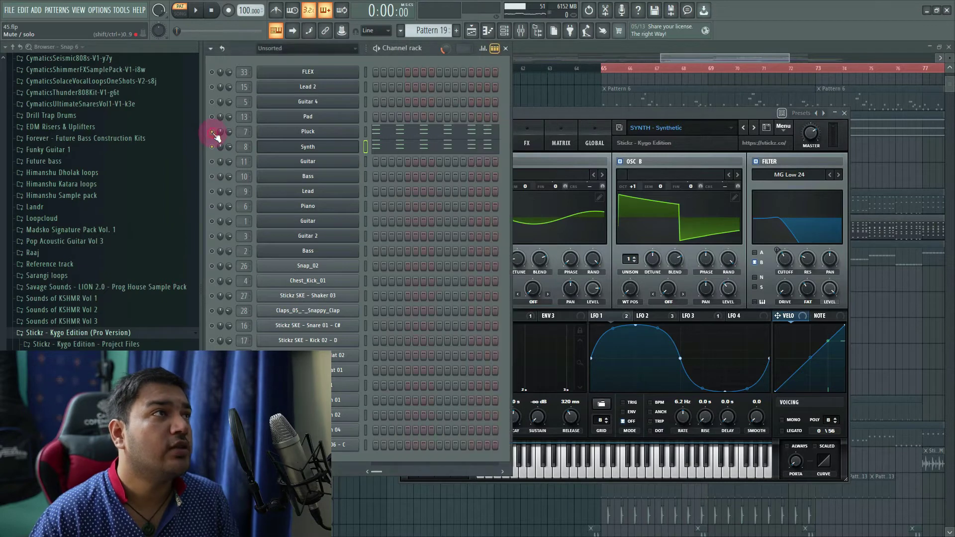
key(space)
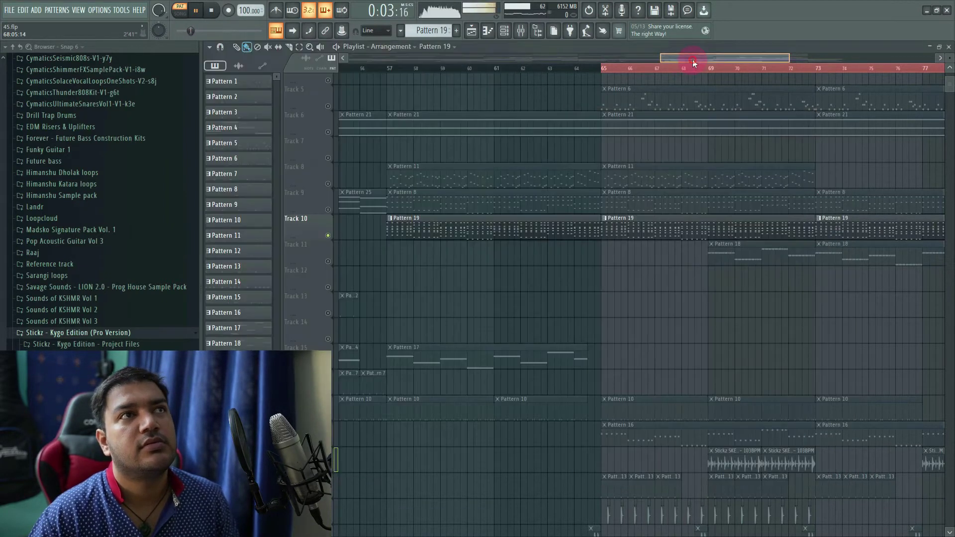
click(692, 59)
key(space)
Step: Solo Track 18 with Pattern 16 and play it in song mode from bar 65
scroll(653, 292, down, 1)
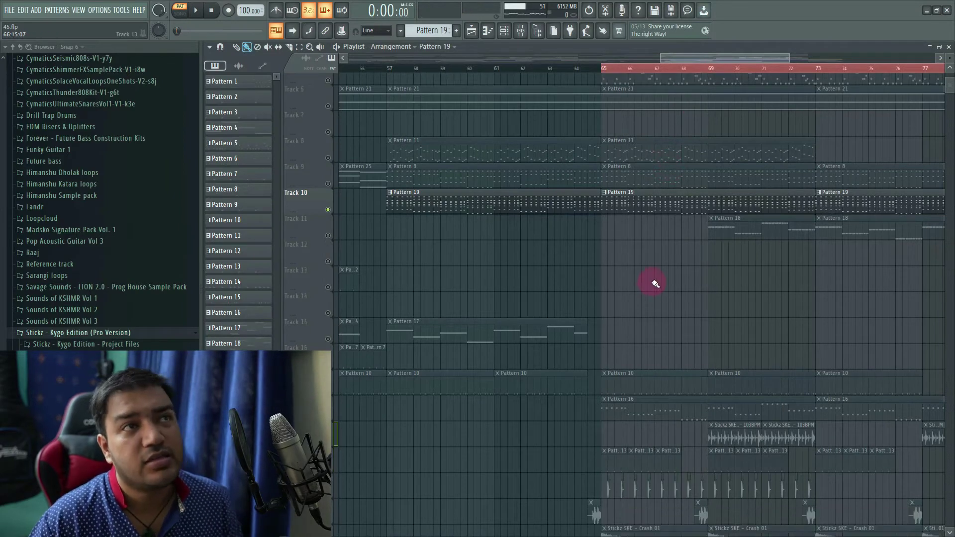
scroll(656, 283, down, 4)
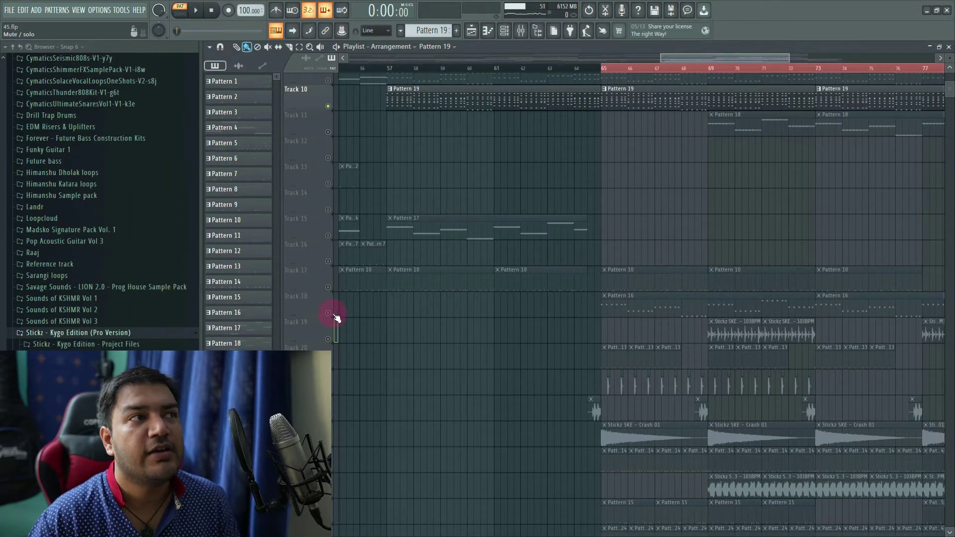
key(space)
double_click(682, 309)
click(680, 299)
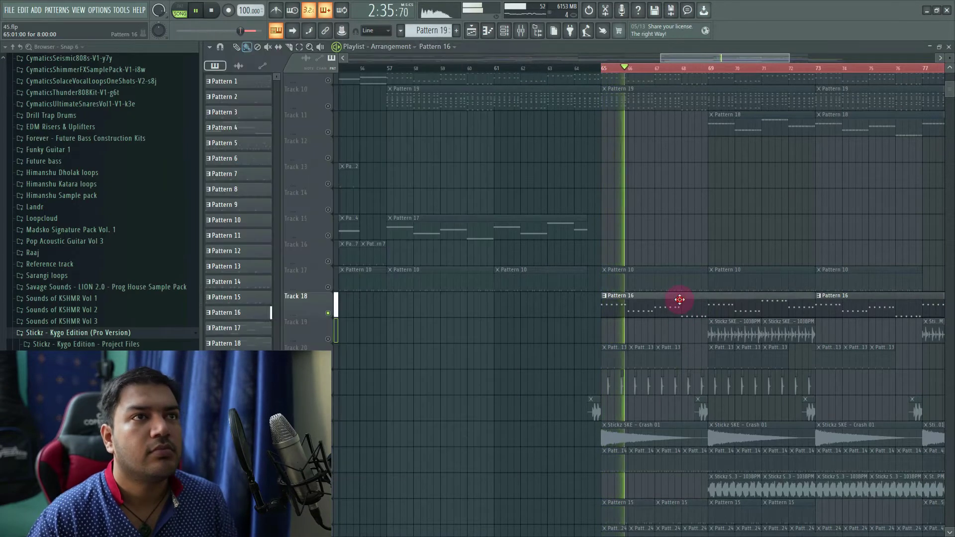
Step: Examine Pattern 16's Bass notes in the piano roll and open the channel's Serum instance with the BASS - Analog Tables preset
key(F6)
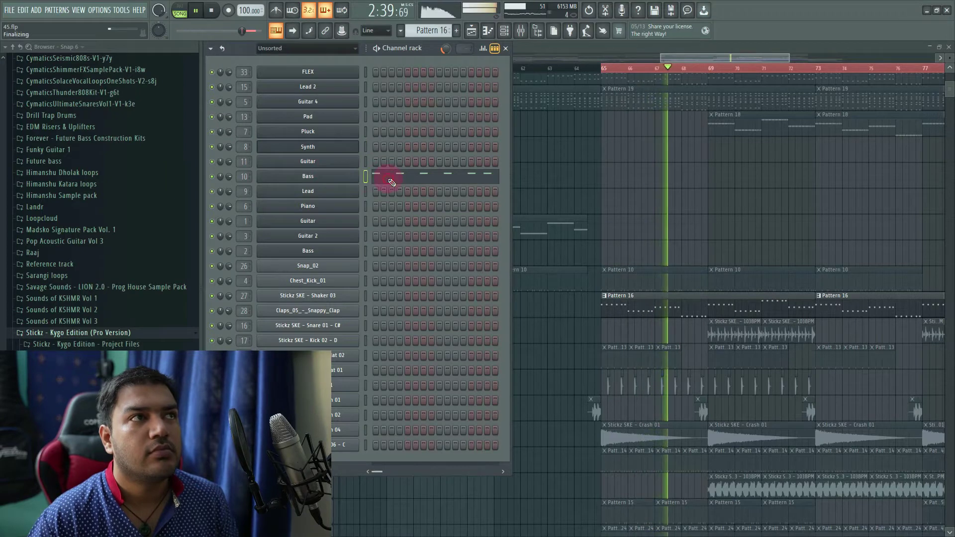
click(392, 183)
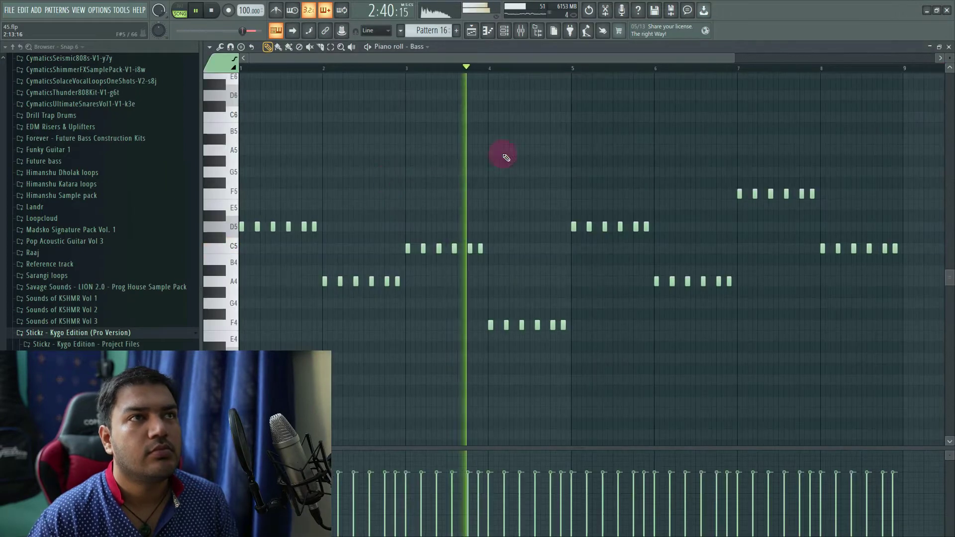
click(949, 47)
key(space)
click(289, 177)
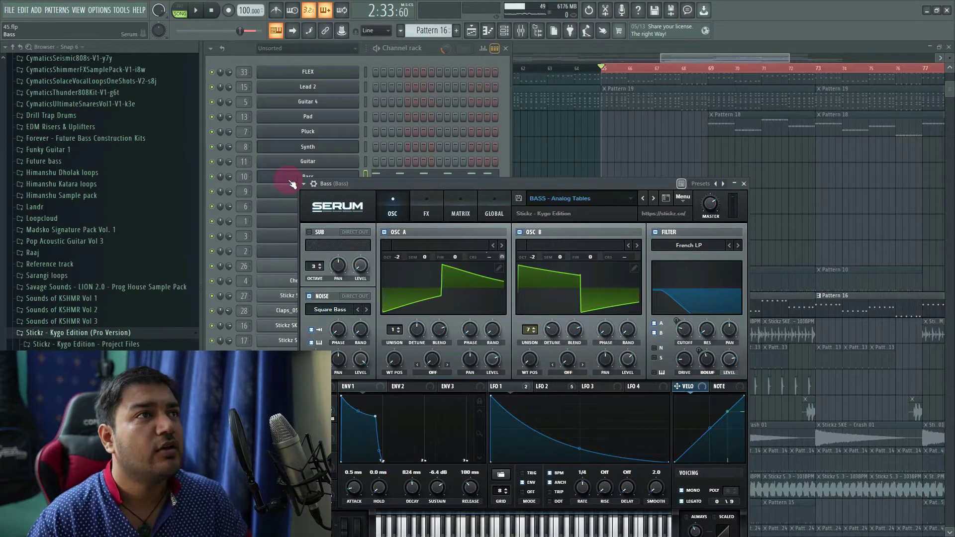
Step: Solo Track 17, play Pattern 10 from bar 65, and open its Claps_05_-_Snappy_Clap channel in the sampler
click(750, 68)
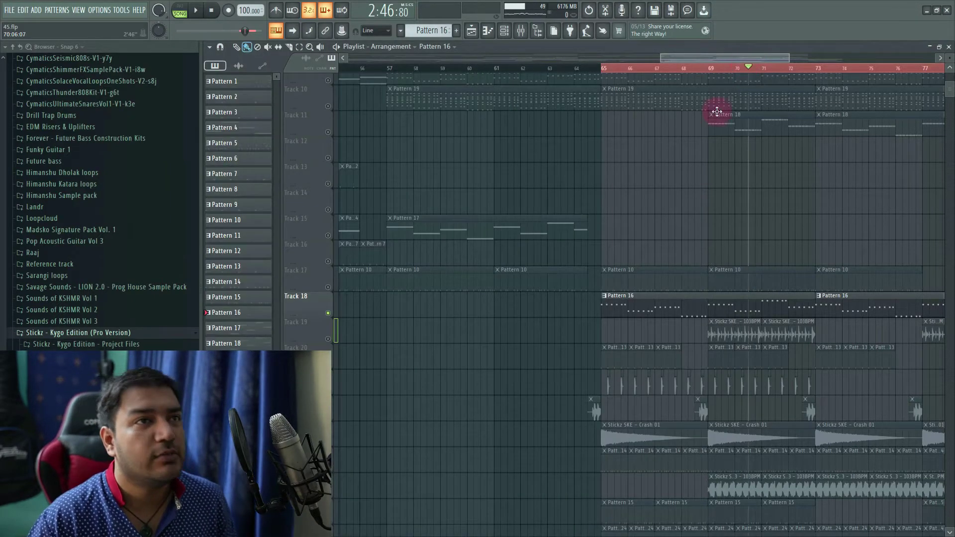
click(331, 287)
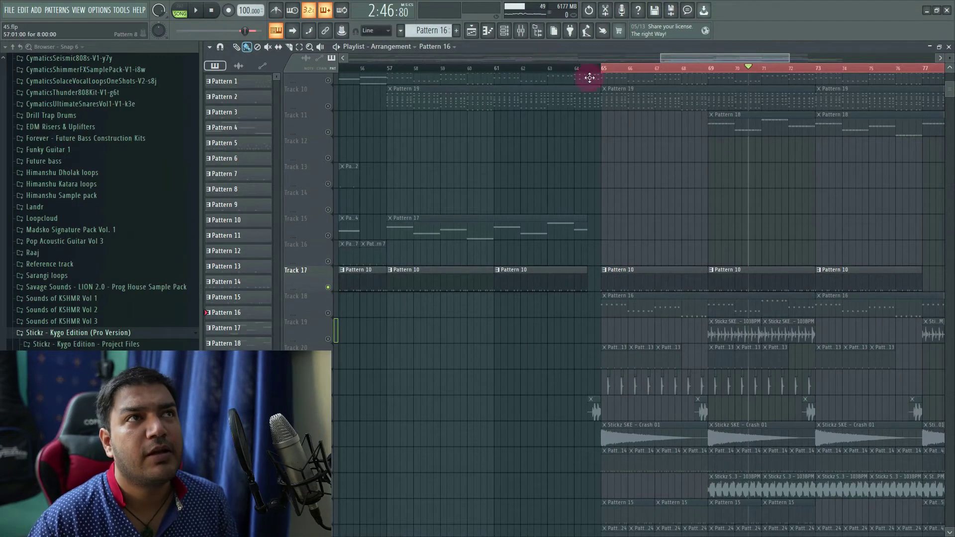
key(space)
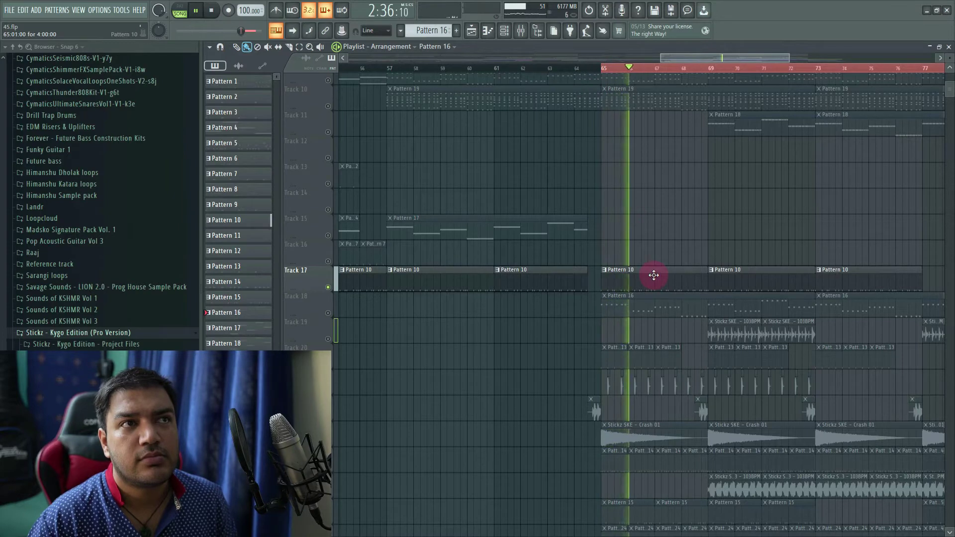
click(653, 275)
click(515, 33)
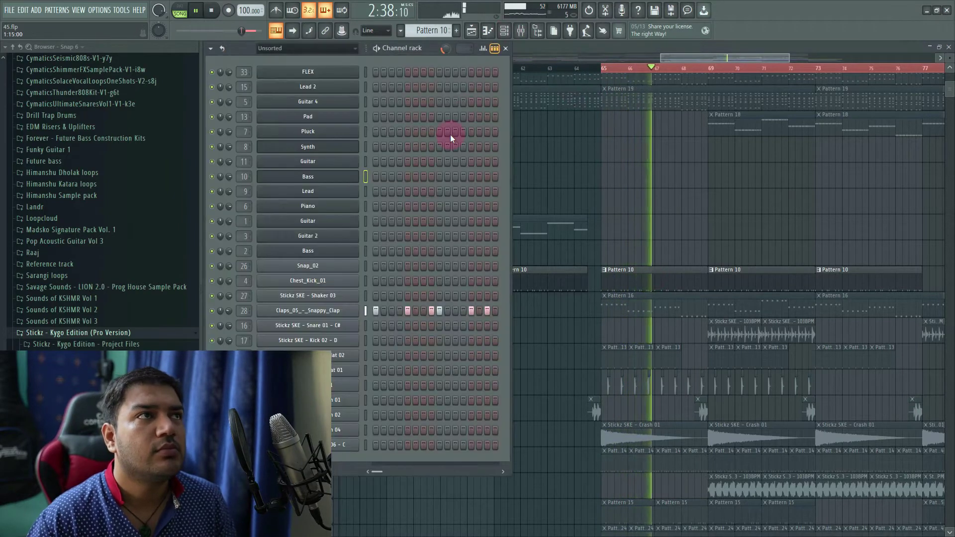
click(308, 311)
key(space)
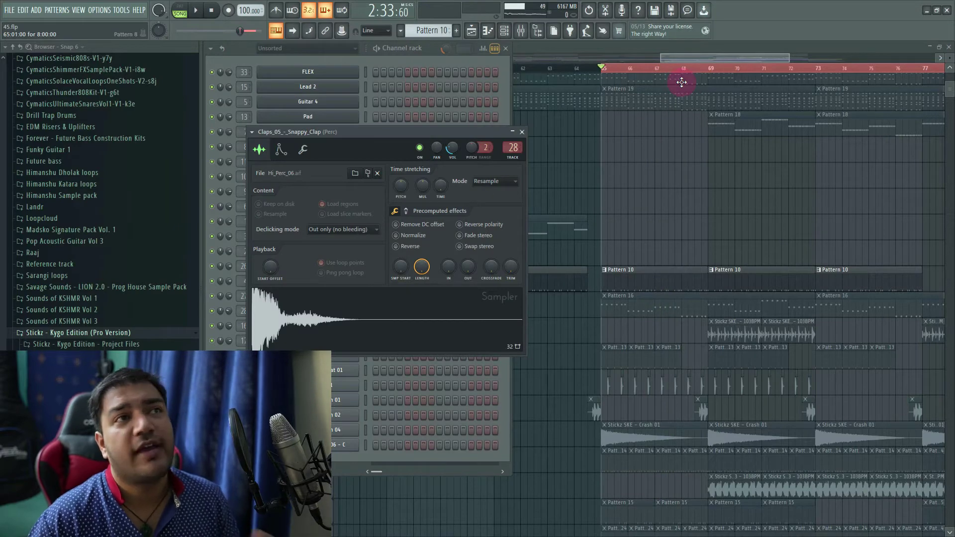
Step: Solo Track 5 and play Pattern 6 while viewing its Guitar 2 notes in the piano roll
drag(721, 73, 462, 137)
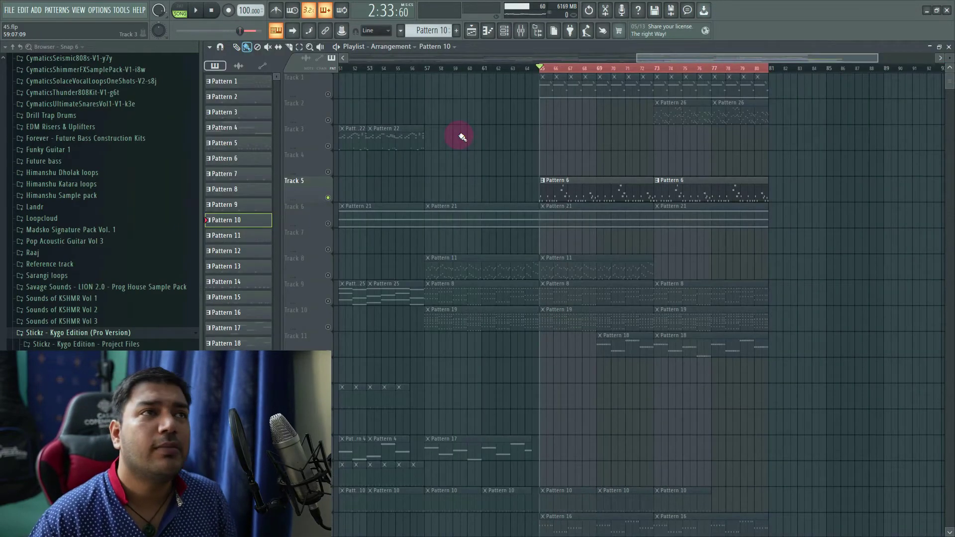
key(space)
double_click(559, 195)
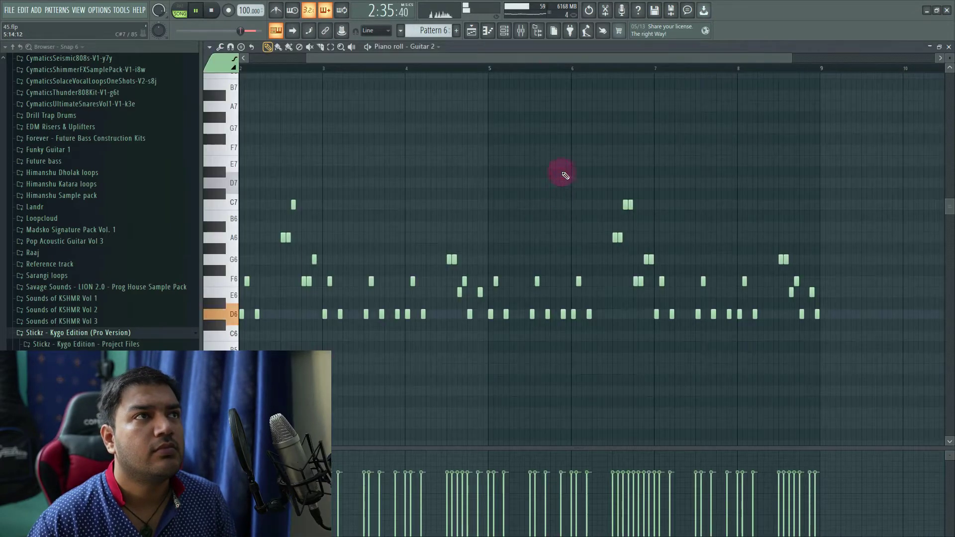
mouse_move(523, 57)
mouse_down()
mouse_move(348, 58)
mouse_move(525, 59)
mouse_up()
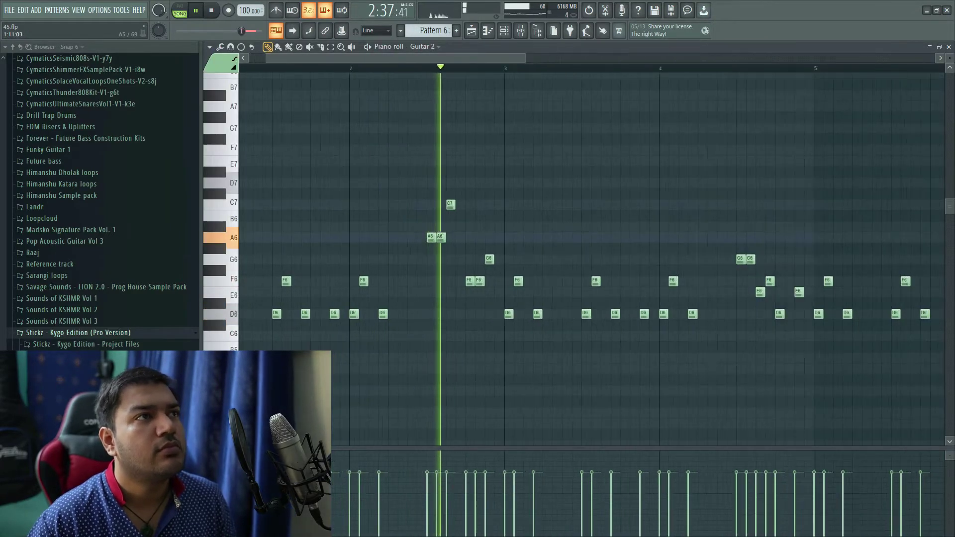
scroll(431, 382, down, 3)
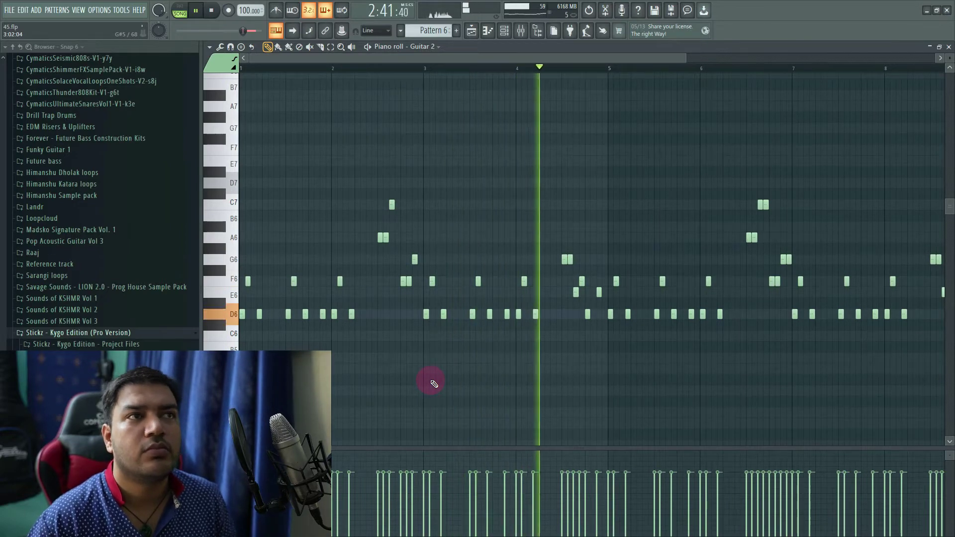
key(space)
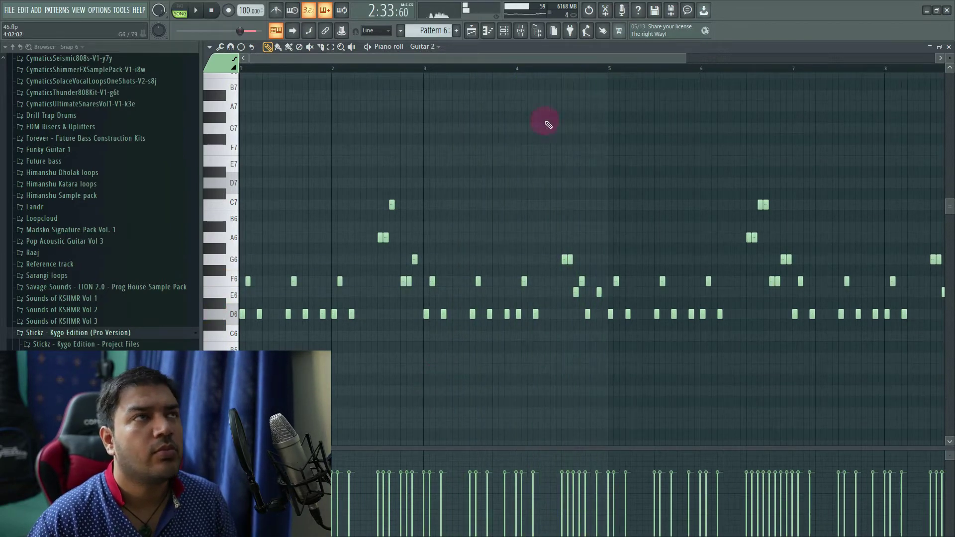
Step: Open Pattern 21's Pad in Serum with the PAD - Broken Glass preset, play its notes in the piano roll, and return to the playlist
click(502, 31)
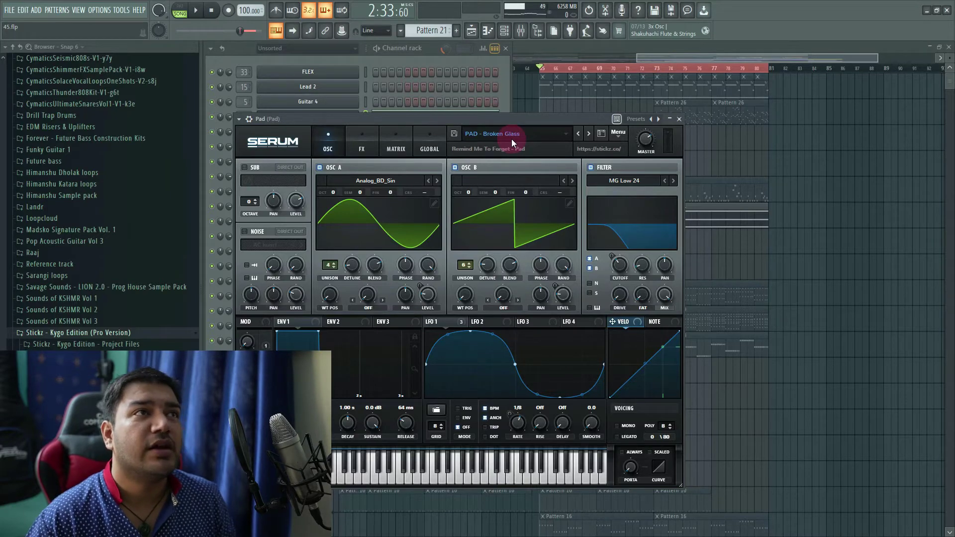
drag(436, 131, 417, 175)
key(F7)
key(space)
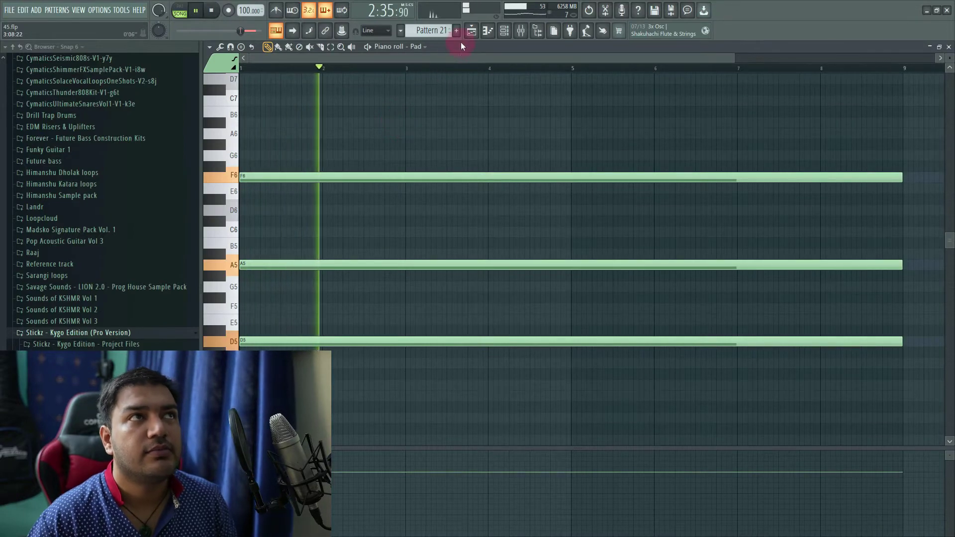
click(471, 30)
key(space)
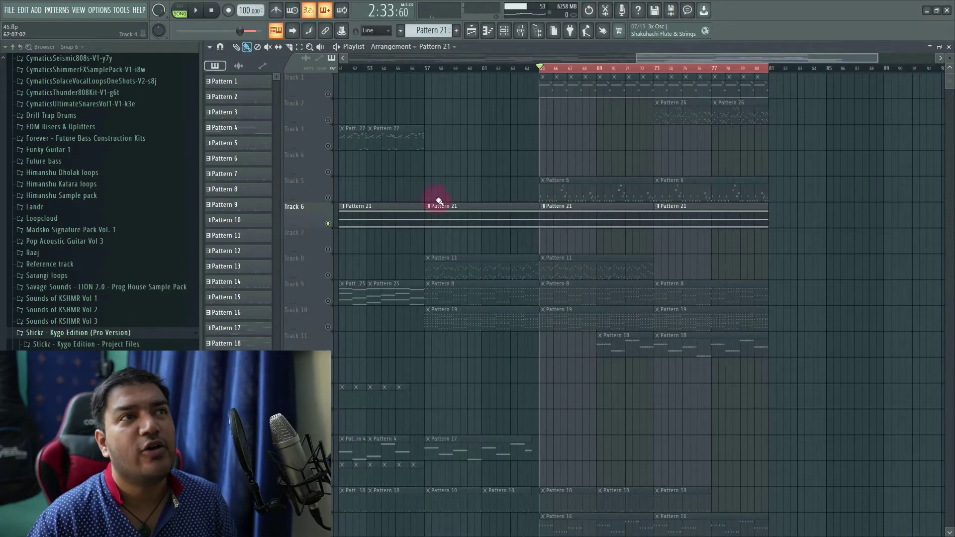
Step: Open Pattern 27's FLEX channel with the Violas Sustain preset and play its notes in pattern mode from the piano roll
click(548, 88)
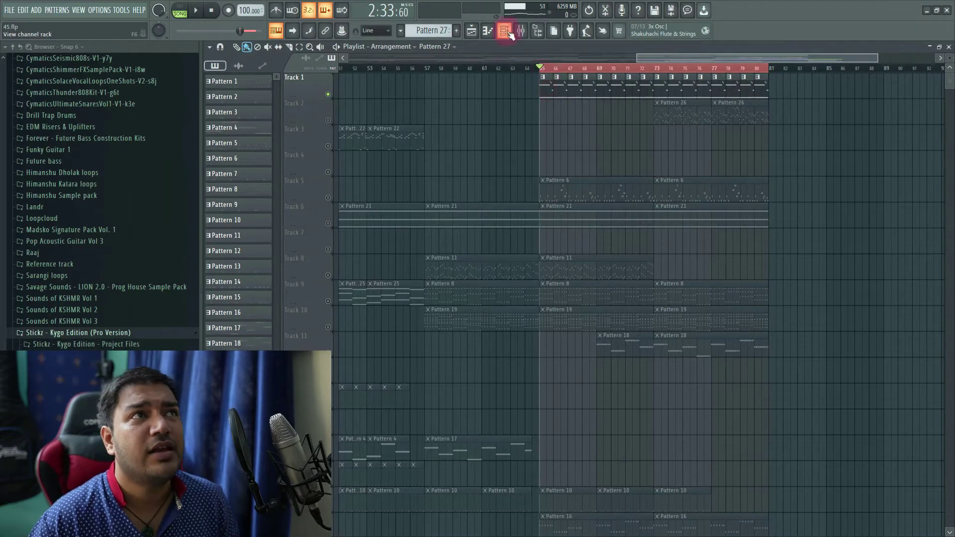
click(505, 31)
click(352, 73)
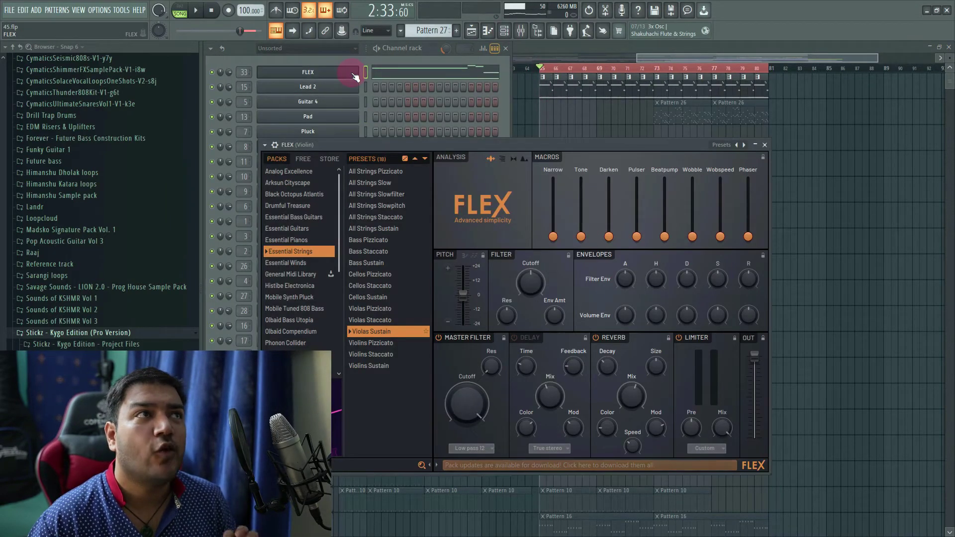
click(378, 75)
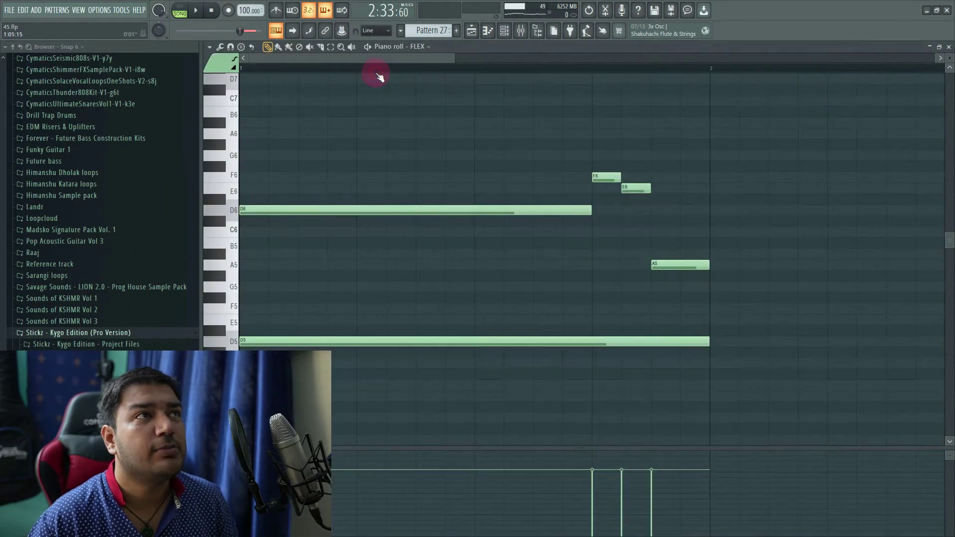
key(space)
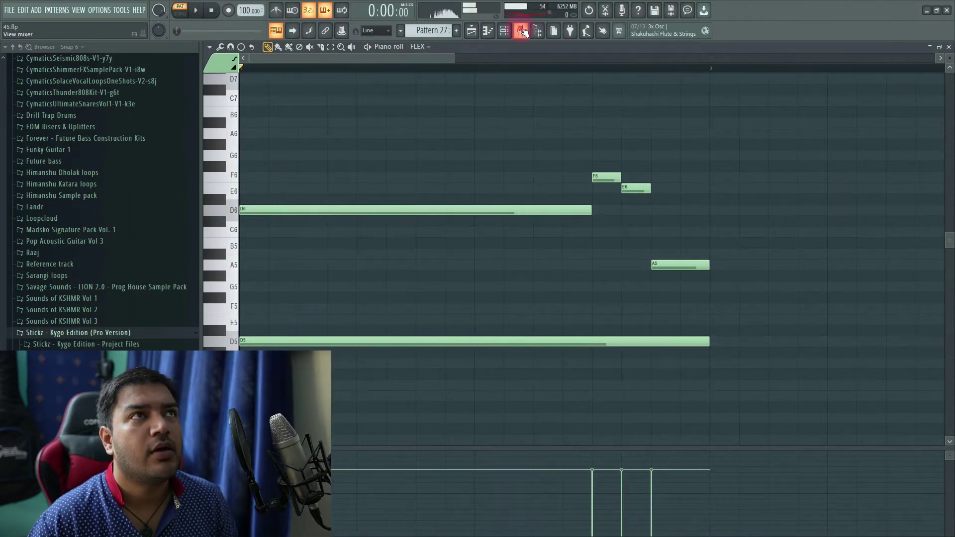
key(space)
Step: Inspect the Gross Beat and Kickstart 2 effects on the Violin mixer track
key(F9)
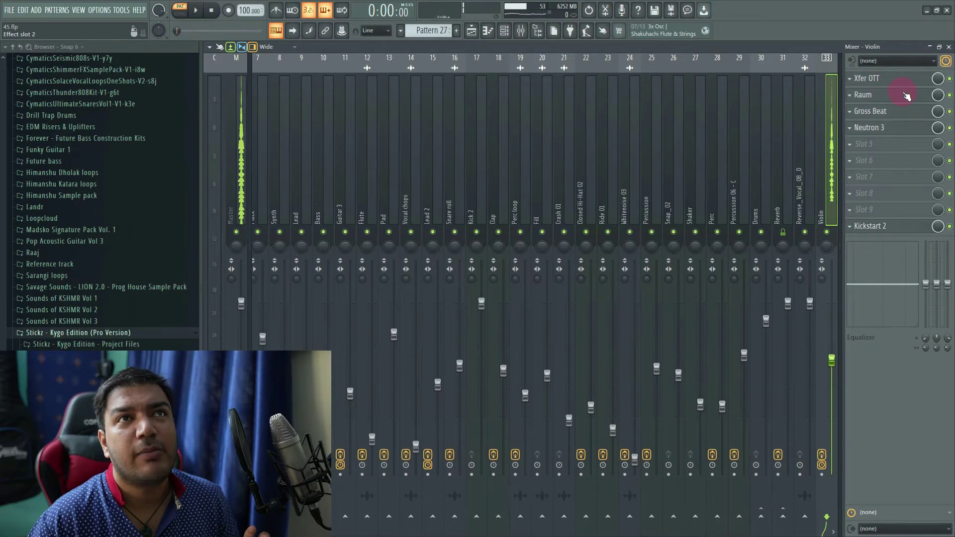
click(888, 118)
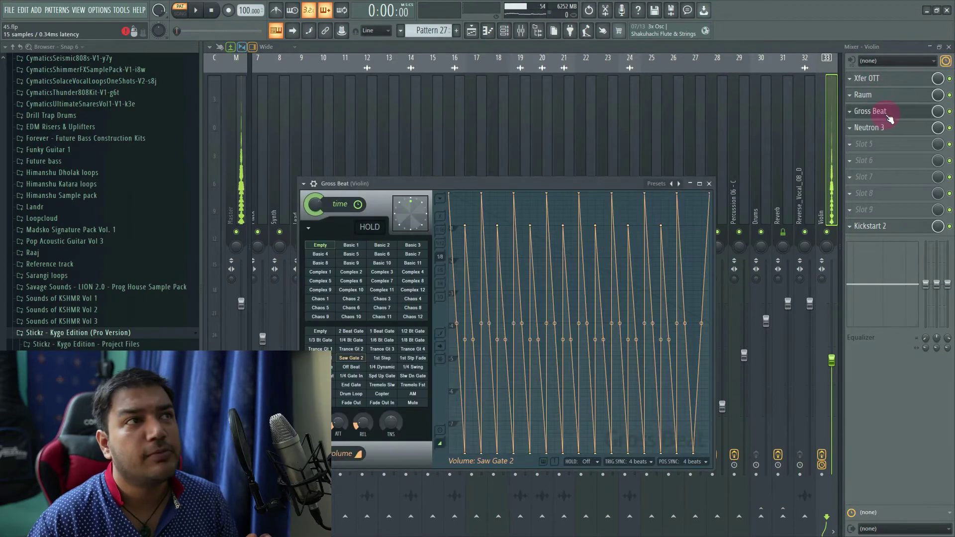
click(900, 230)
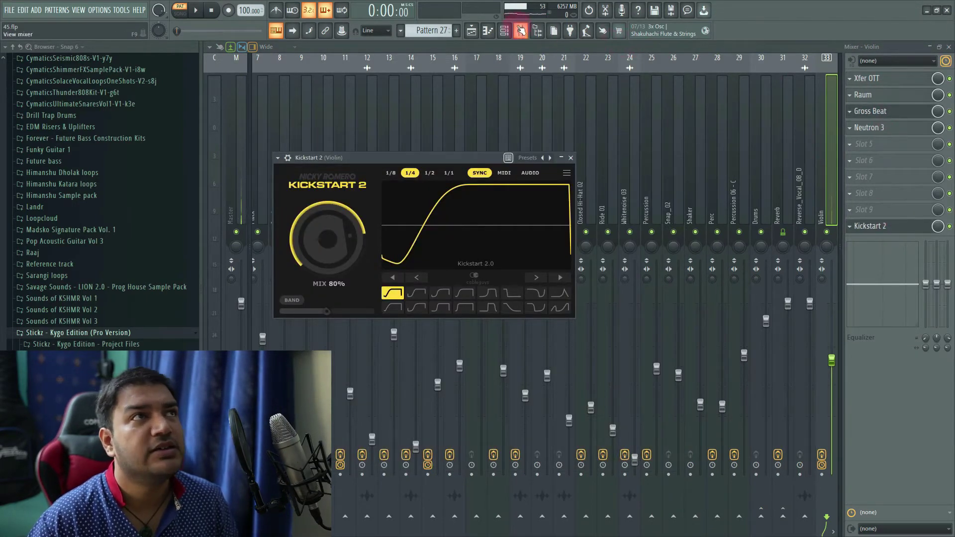
Step: Return to the playlist, solo Track 32 with the Reverse Crash 01 clip, and play the full arrangement from bar 65 with all tracks restored
click(474, 31)
scroll(574, 475, down, 8)
scroll(632, 367, up, 4)
ctrl+scroll(634, 366, up, 4)
right_click(328, 276)
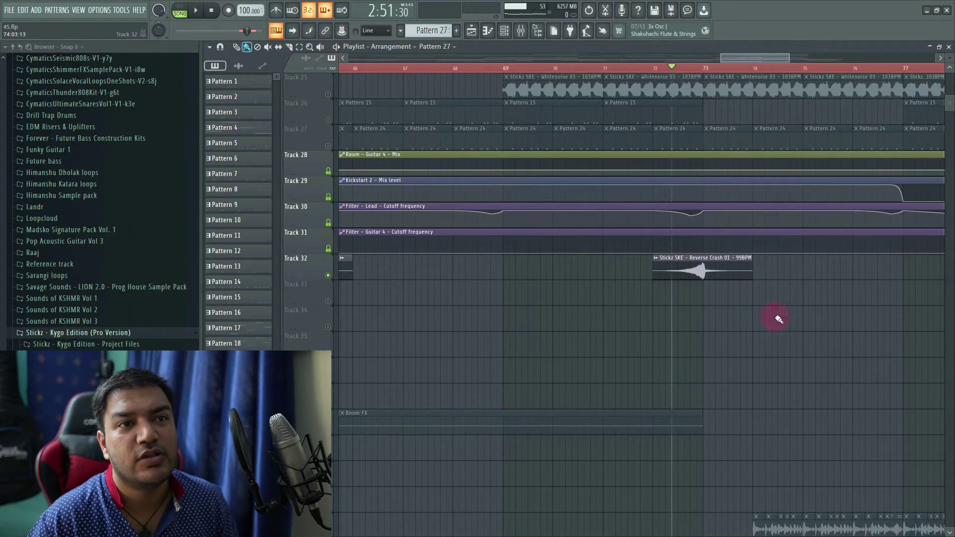
key(space)
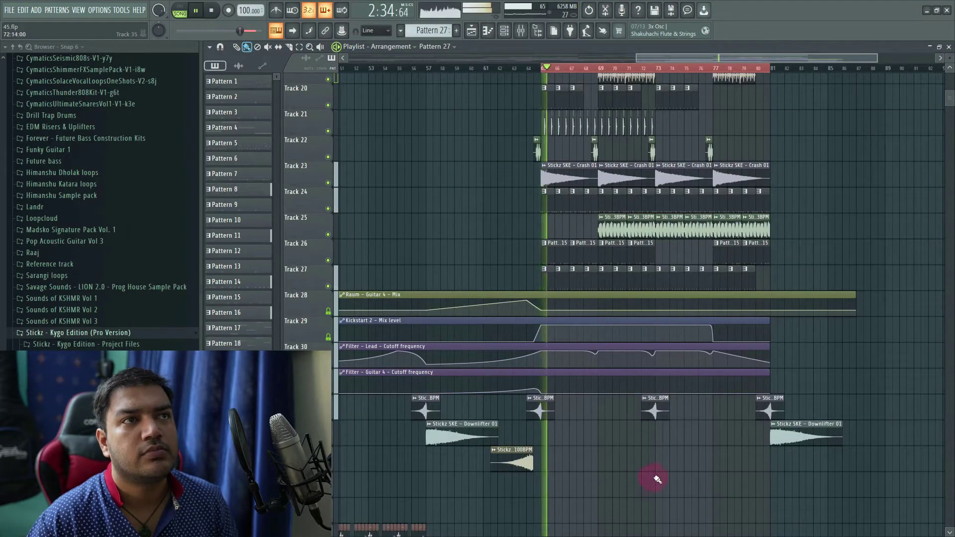
Step: Examine the drop's drum, effects, automation and melodic tracks during playback from bar 65, and stop the song
scroll(656, 469, up, 2)
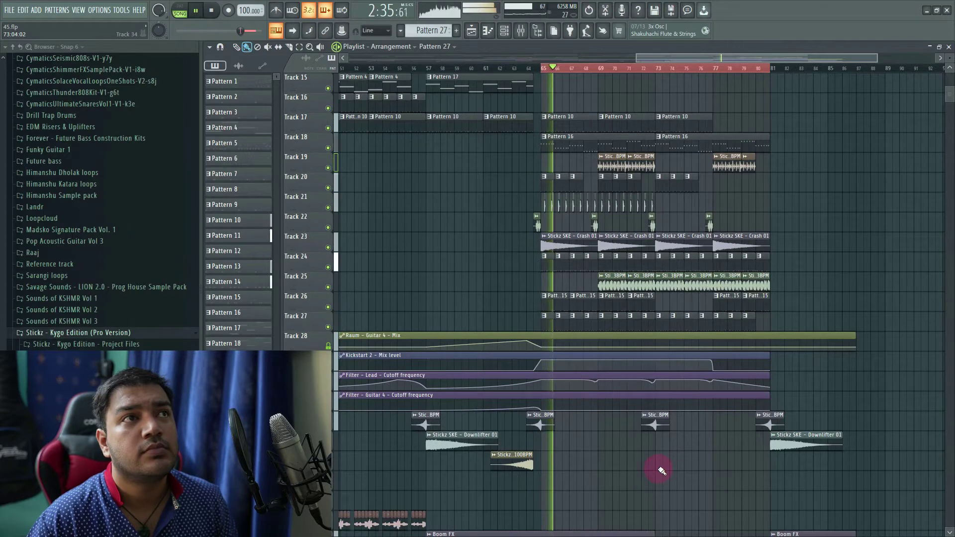
scroll(618, 479, up, 4)
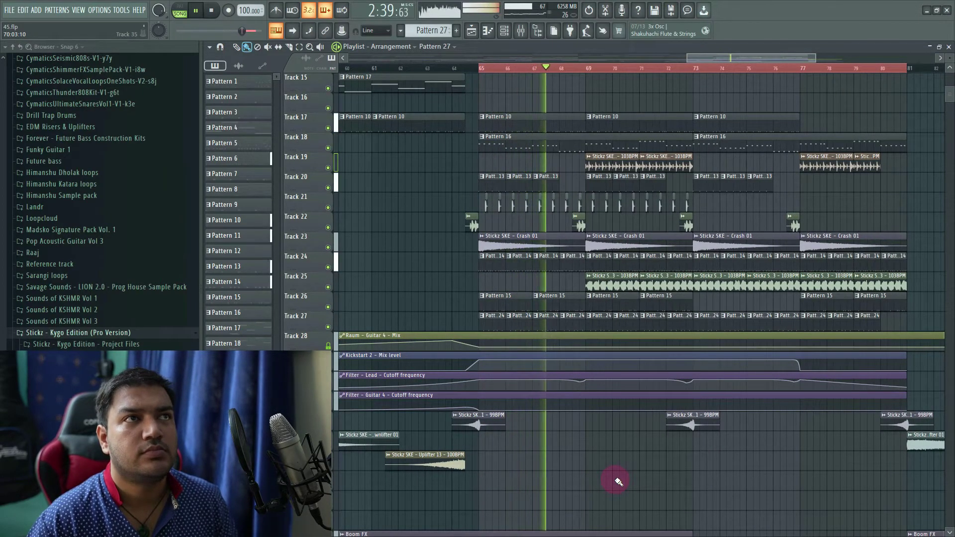
scroll(703, 517, up, 3)
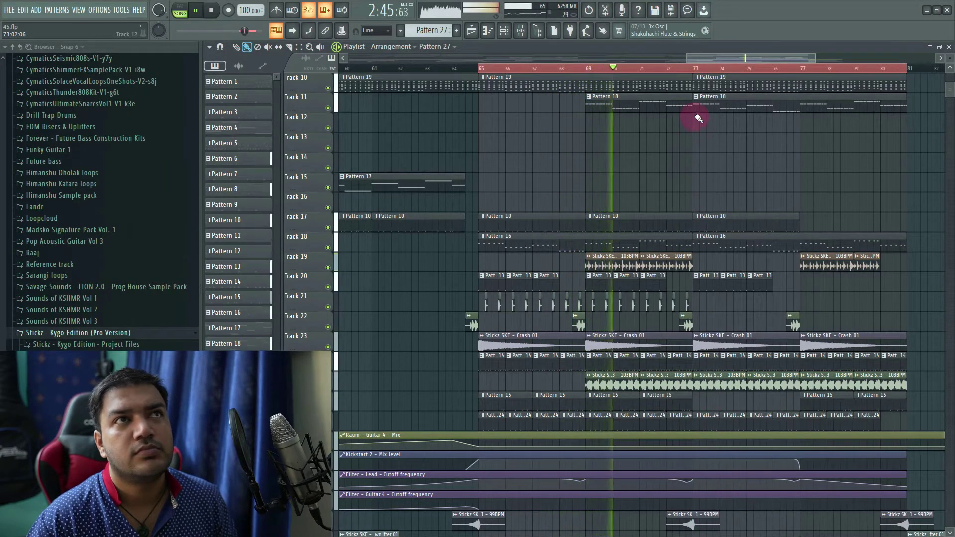
scroll(722, 400, down, 1)
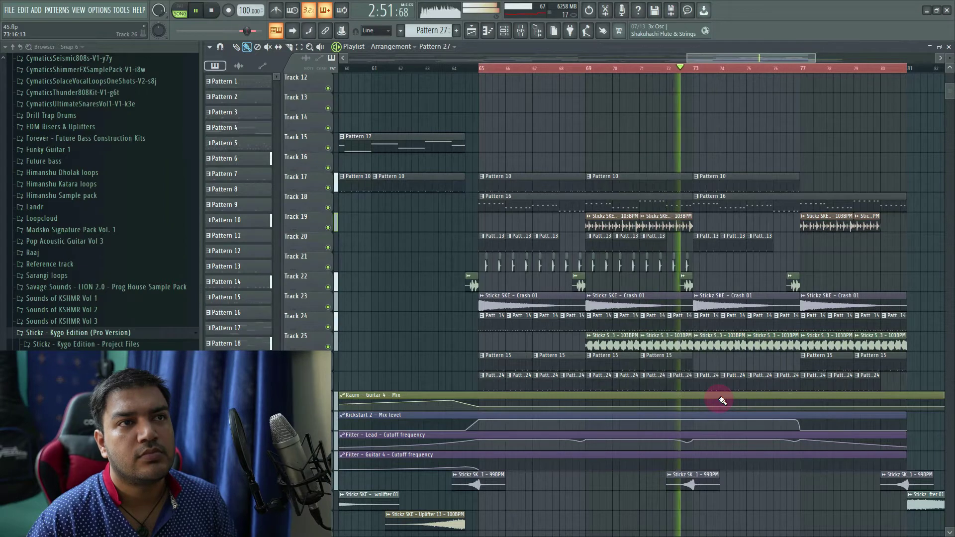
scroll(723, 400, up, 5)
key(space)
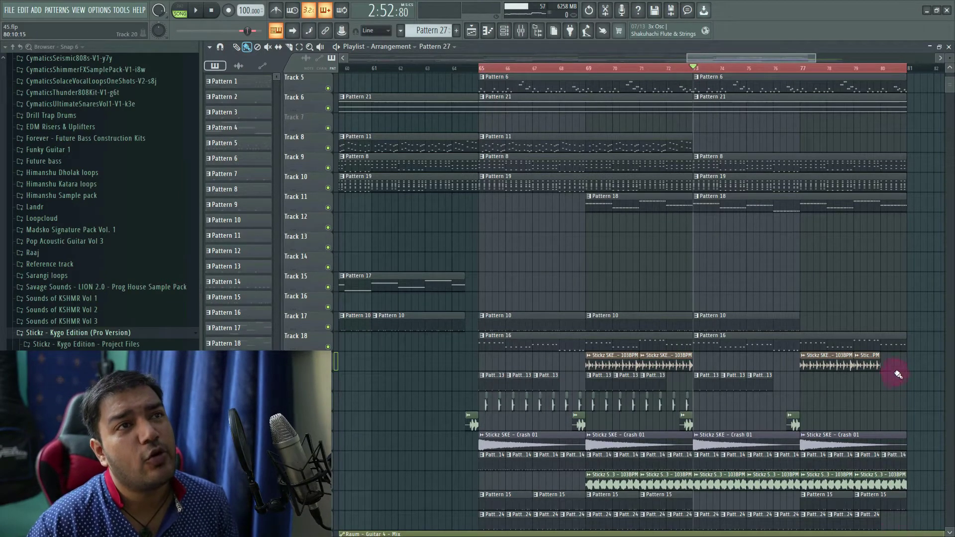
Step: Play the arrangement from bar 73 and examine the clips on its percussion, white noise and melodic tracks
key(space)
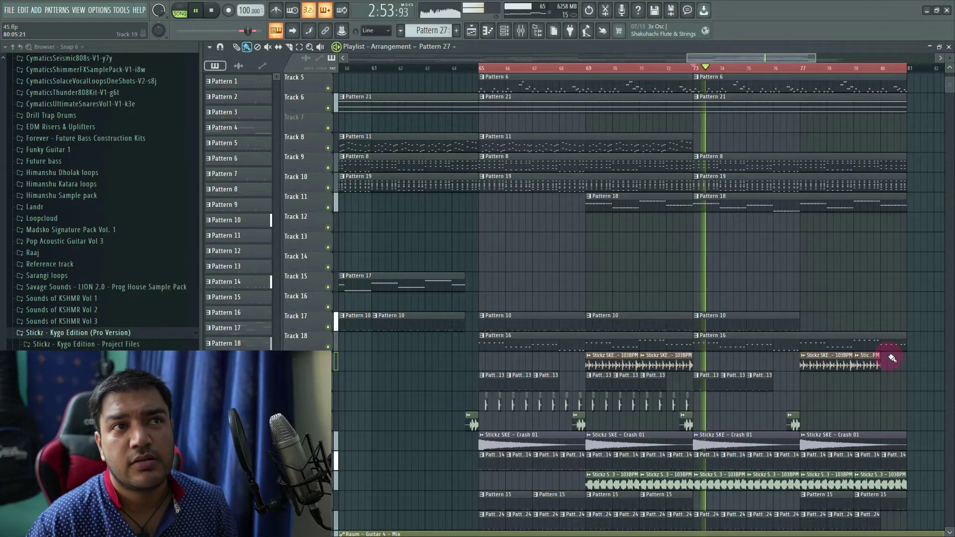
scroll(948, 431, up, 2)
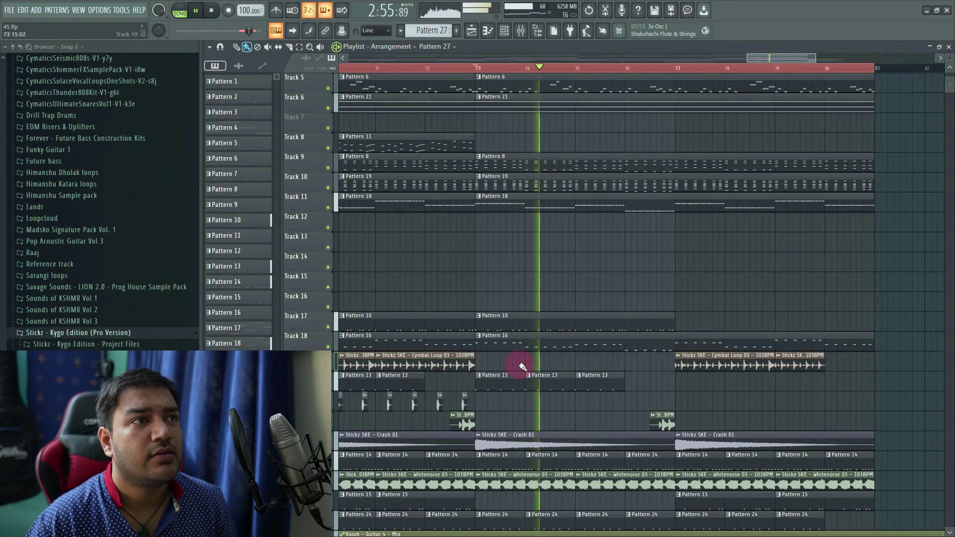
scroll(561, 393, down, 2)
scroll(563, 397, down, 3)
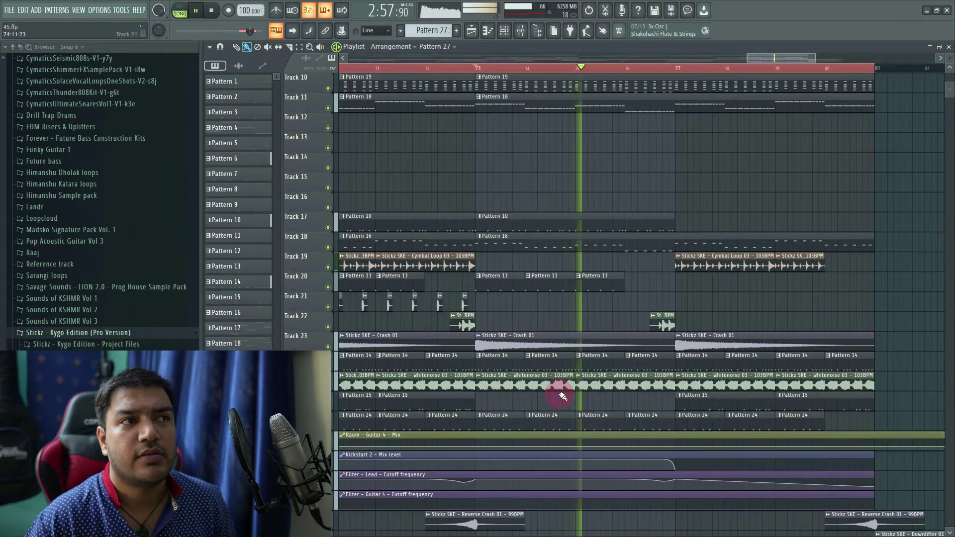
scroll(575, 320, up, 9)
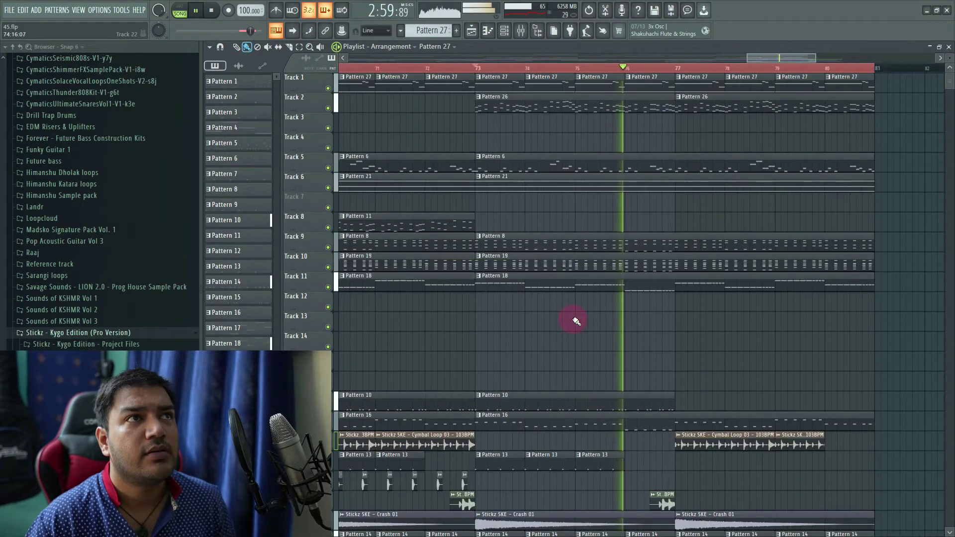
Step: Stop playback, inspect the Lead 2 and Pluck instruments used in Pattern 26, and return to the playlist
key(space)
double_click(561, 107)
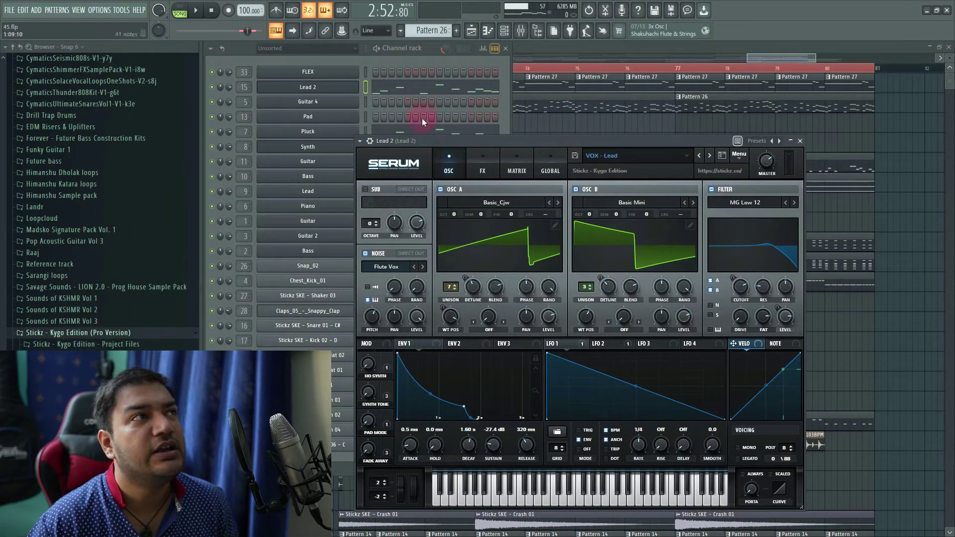
click(368, 133)
click(337, 132)
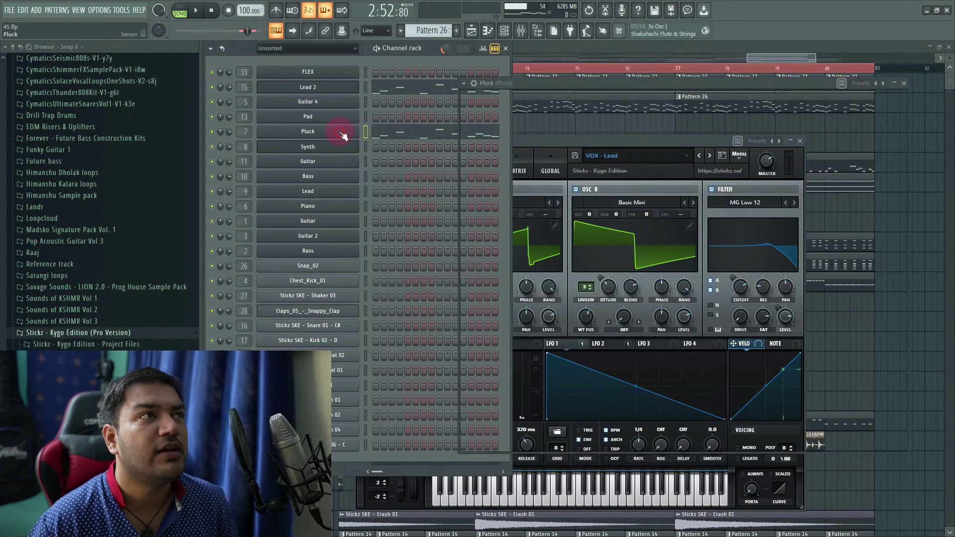
click(782, 54)
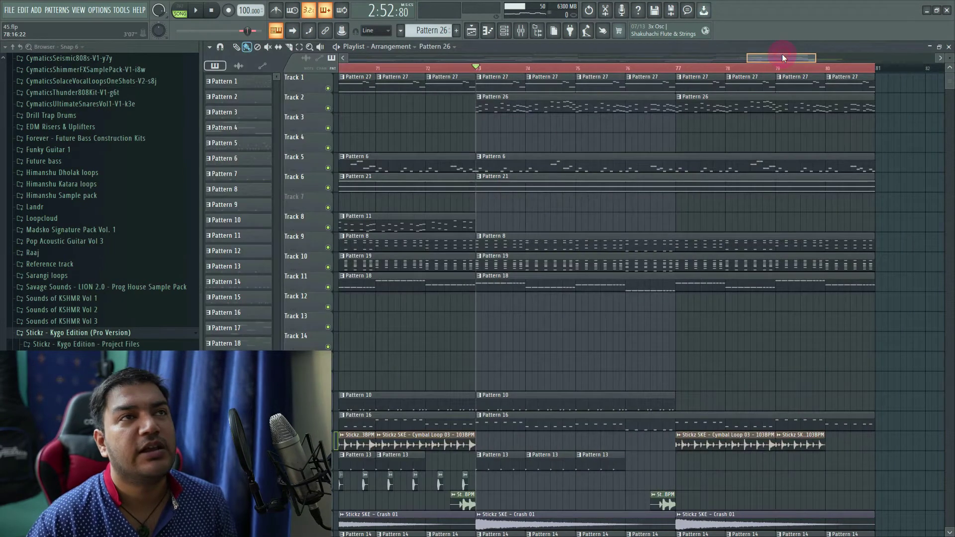
Step: Play the arrangement from bar 77 and examine the tracks of the drop's final section and the ending clips
scroll(542, 338, down, 2)
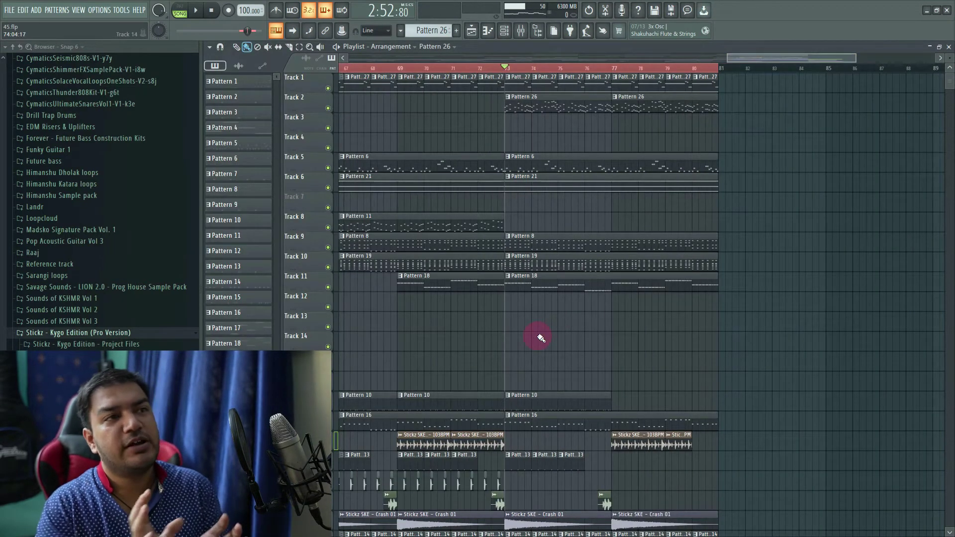
scroll(541, 339, down, 2)
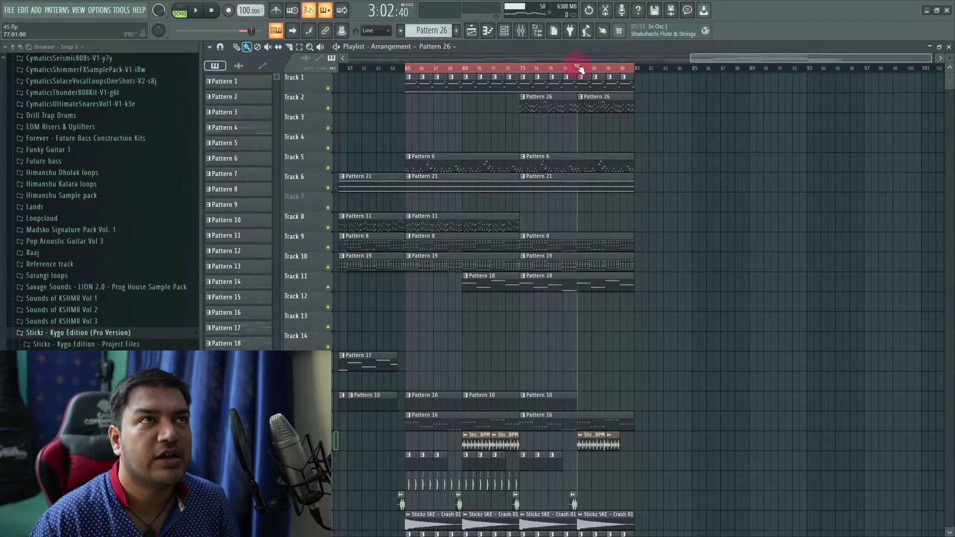
scroll(620, 486, down, 3)
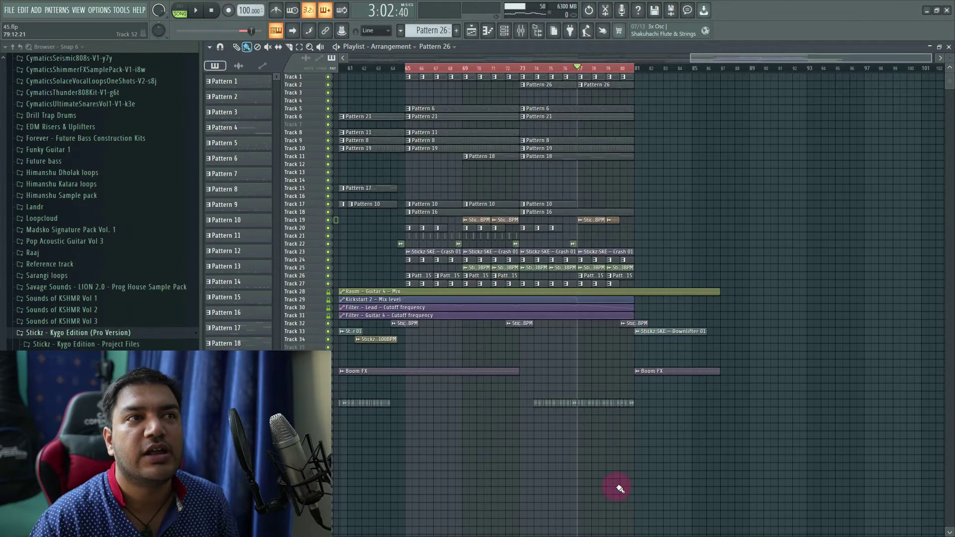
key(space)
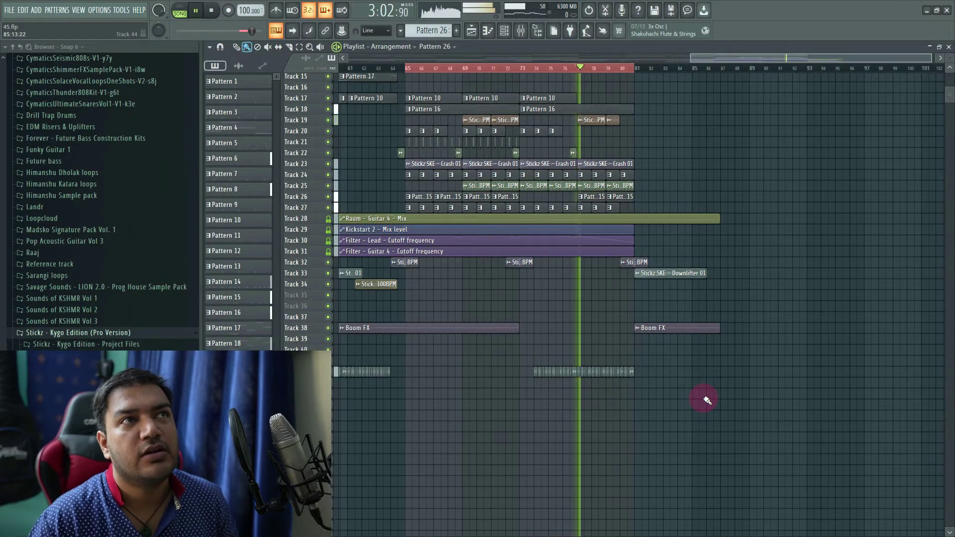
click(623, 71)
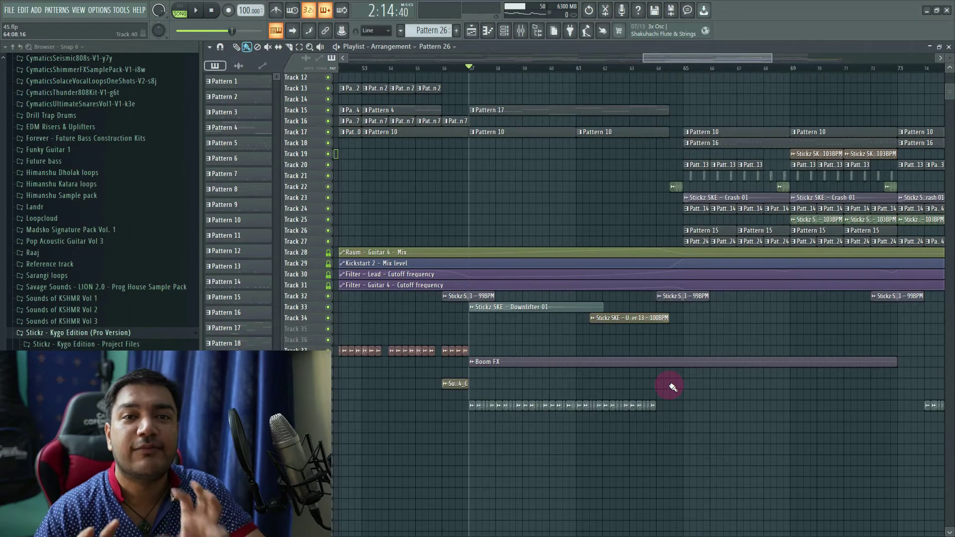
Step: Play the arrangement from bar 57, examine its melodic, automation and effects tracks, and stop the song
key(space)
scroll(565, 488, up, 3)
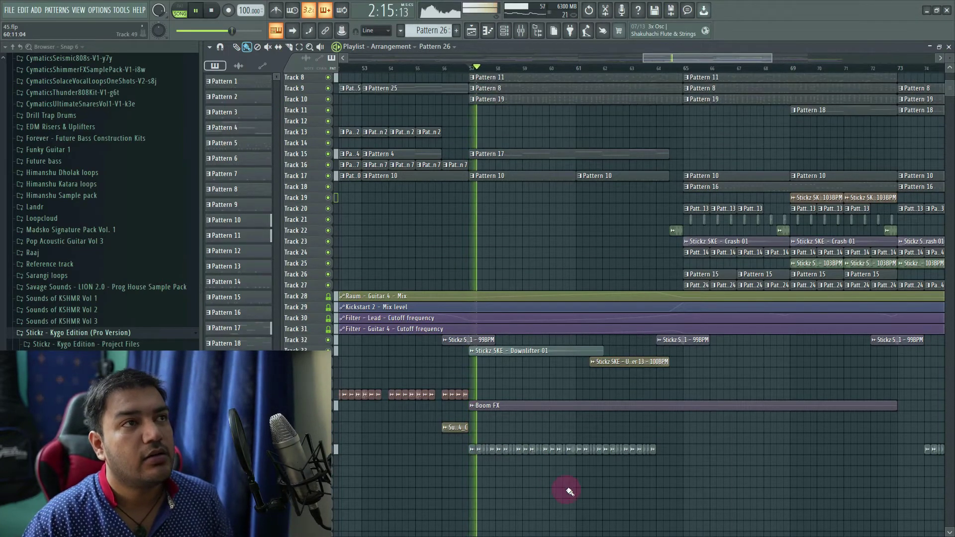
scroll(538, 405, up, 1)
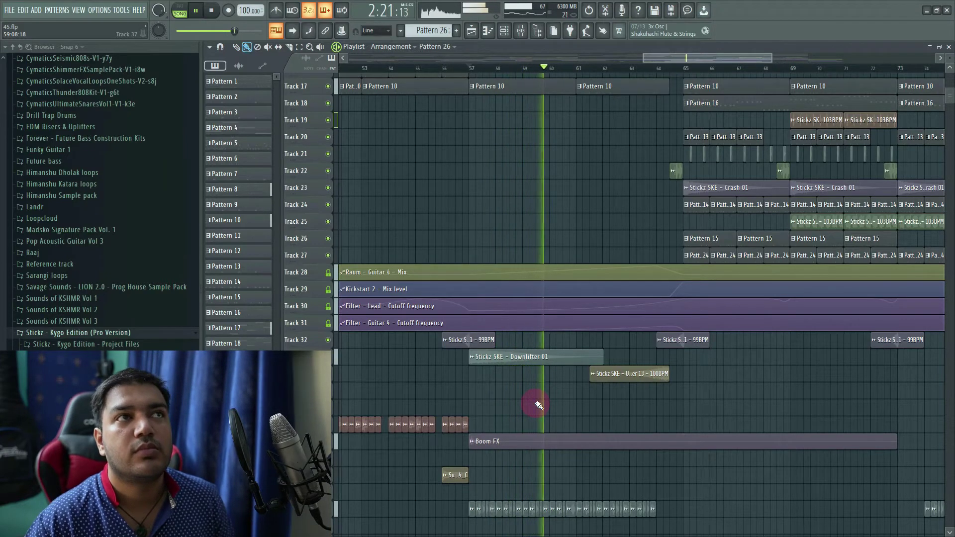
scroll(539, 406, down, 1)
scroll(537, 403, up, 4)
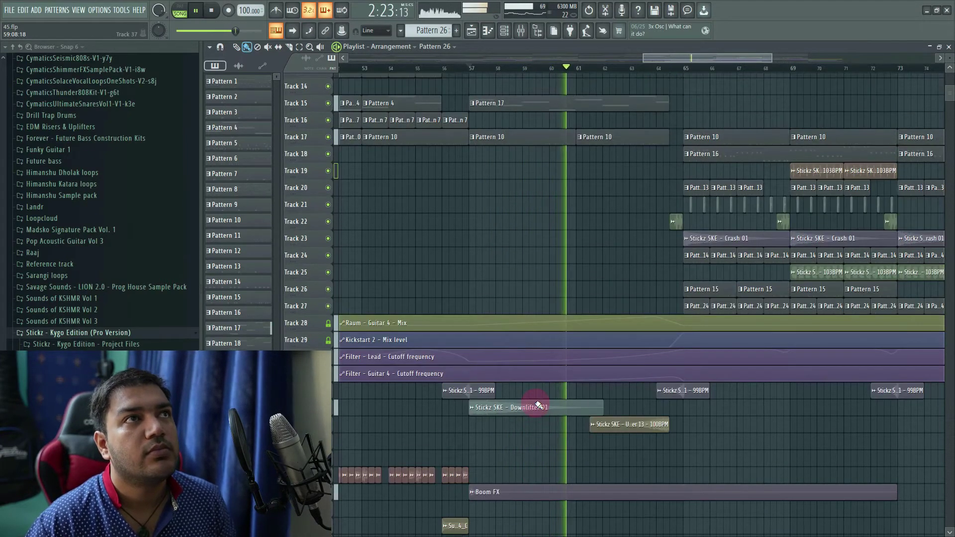
key(space)
Step: Solo the track with the chopped flute loop clips, audition it from bar 57, and stop playback
scroll(582, 266, down, 4)
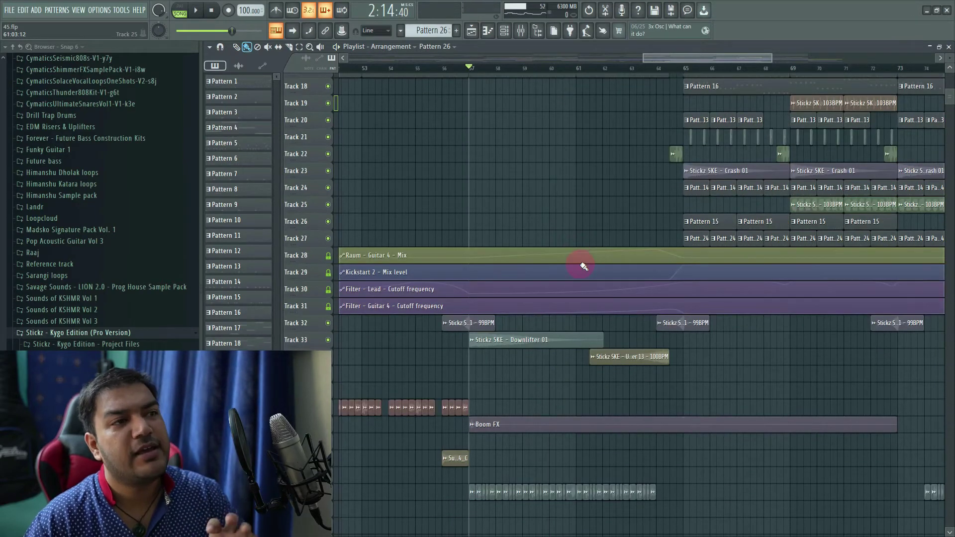
ctrl+click(328, 492)
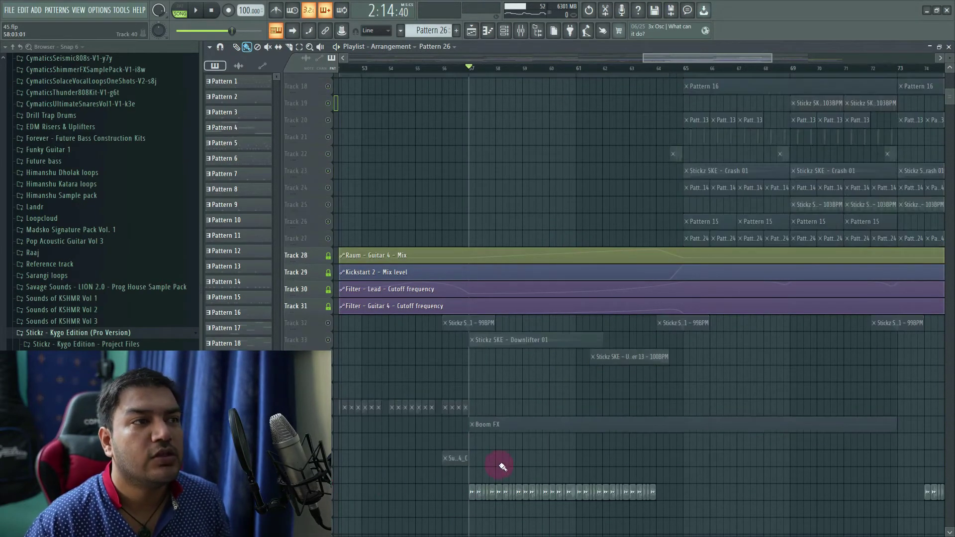
scroll(503, 466, up, 4)
key(space)
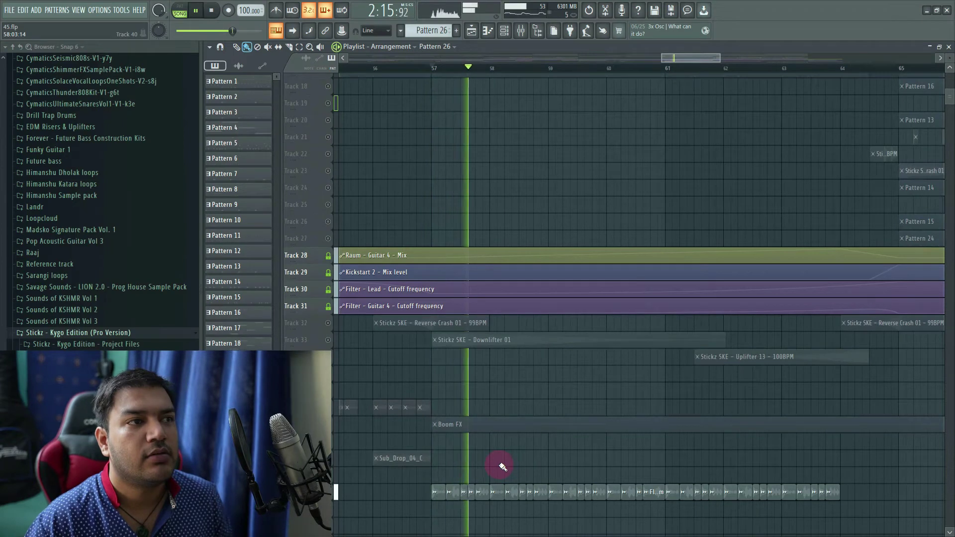
ctrl+scroll(488, 441, up, 3)
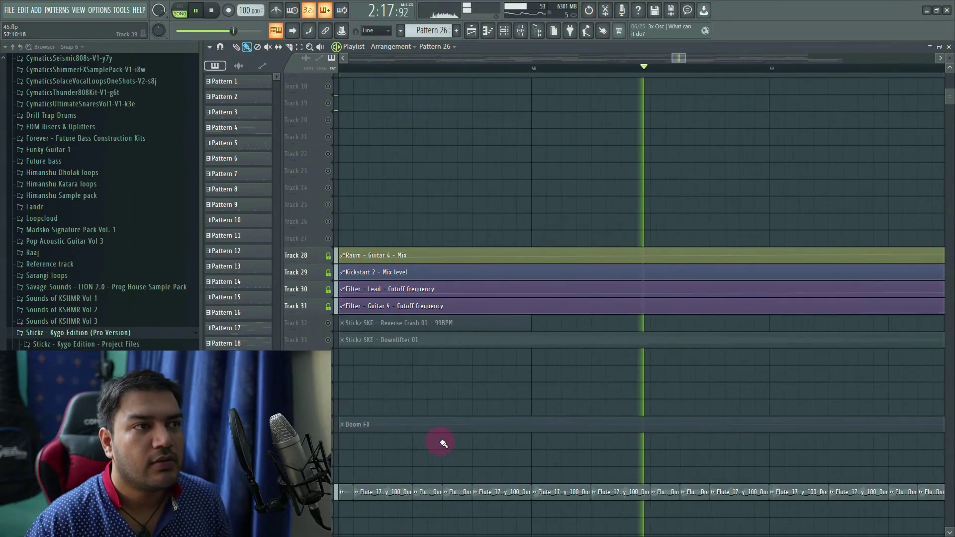
key(space)
ctrl+scroll(443, 443, down, 3)
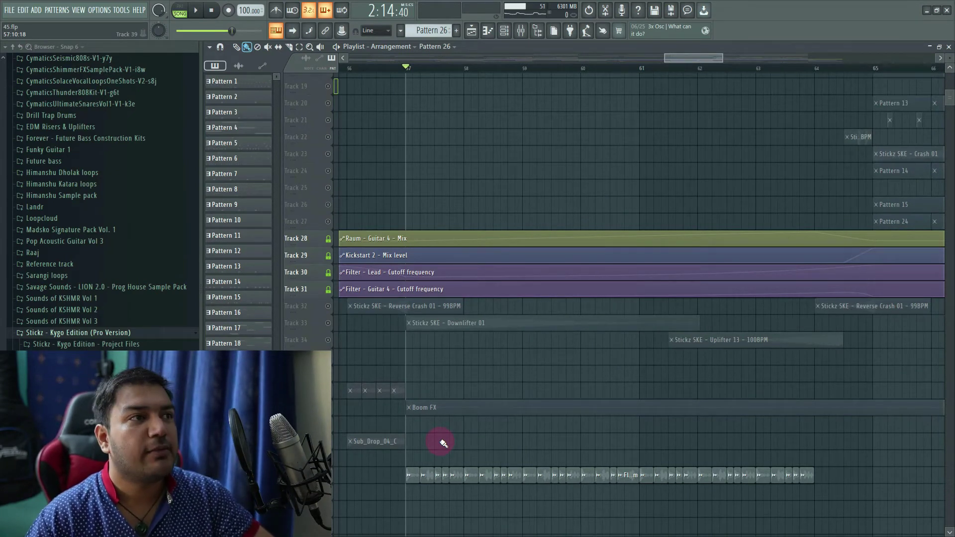
Step: Unmute the Boom FX and Downlifter 01 tracks and audition them together with the flute loop from bar 57
click(458, 416)
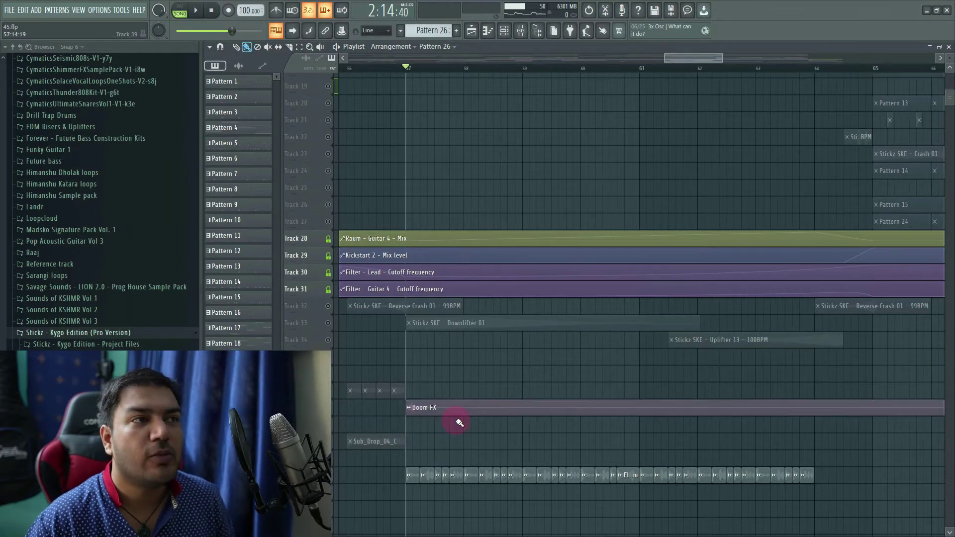
key(space)
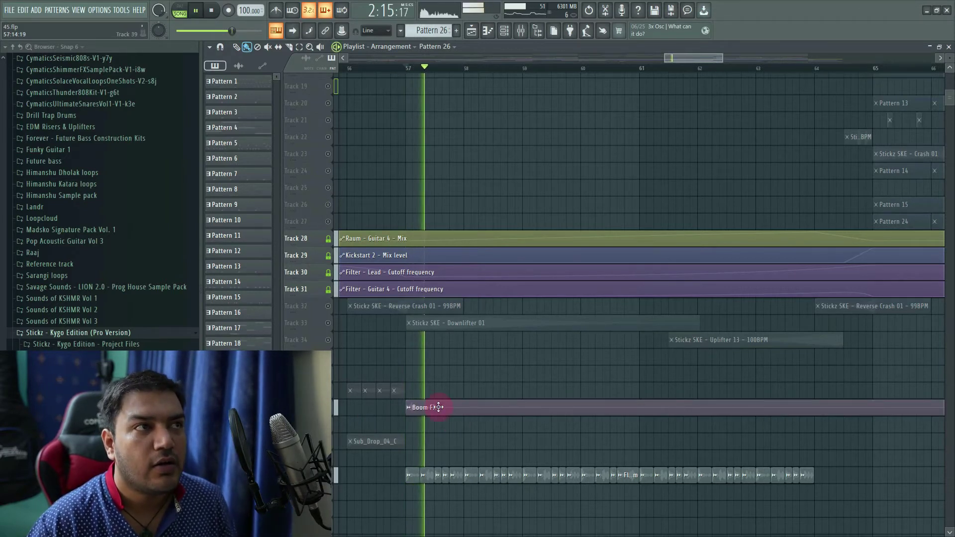
key(space)
click(328, 324)
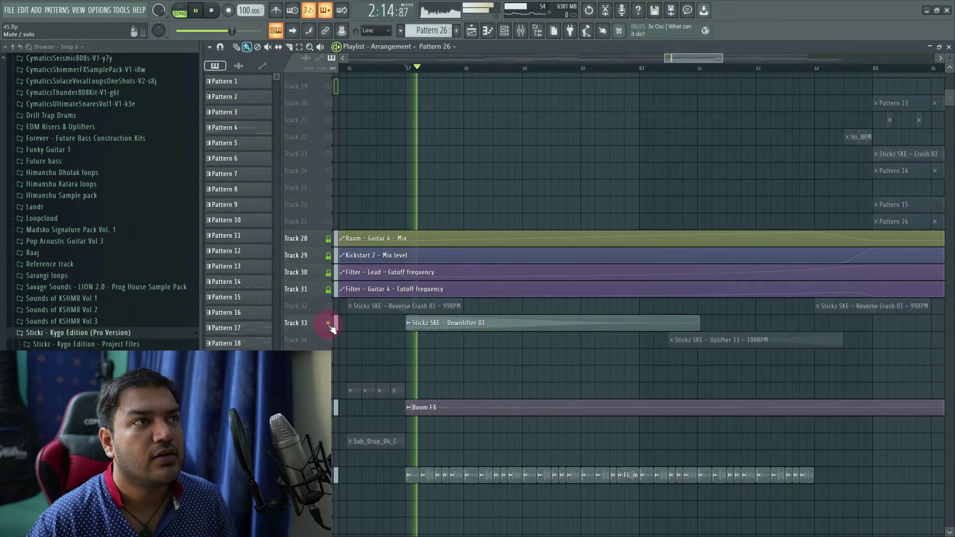
scroll(479, 401, up, 5)
ctrl+scroll(344, 283, down, 3)
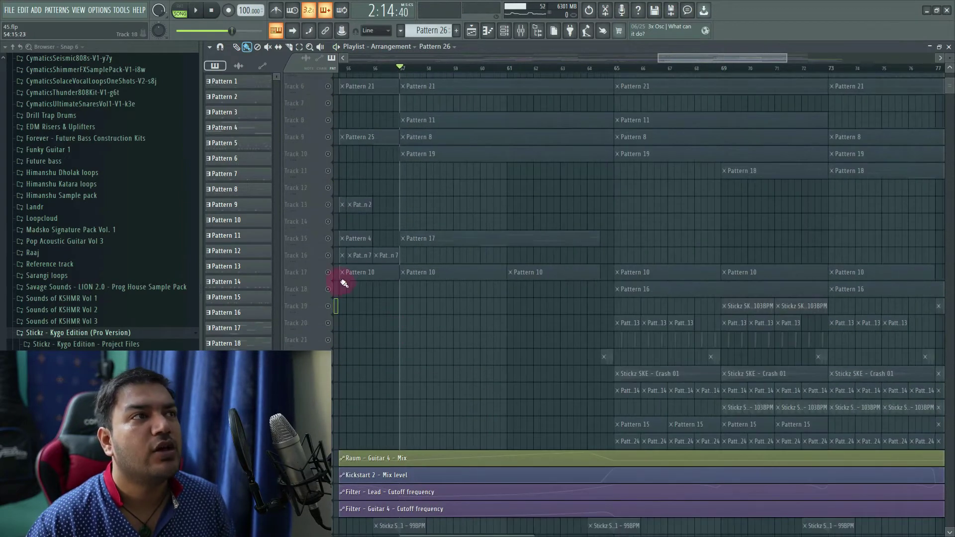
Step: Restore all tracks, solo Track 17 with the Pattern 10 clips, and audition it from bar 57
click(330, 273)
scroll(404, 333, up, 2)
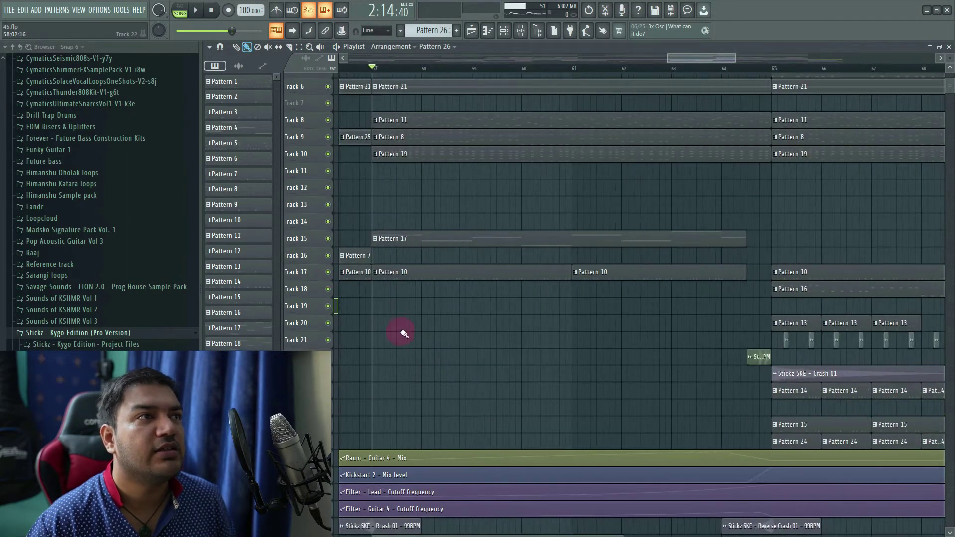
right_click(329, 274)
key(space)
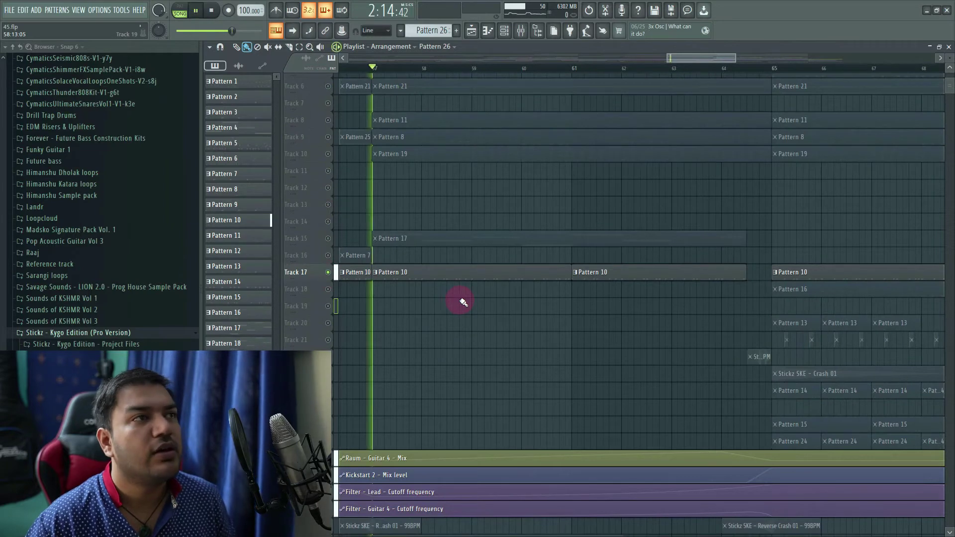
key(space)
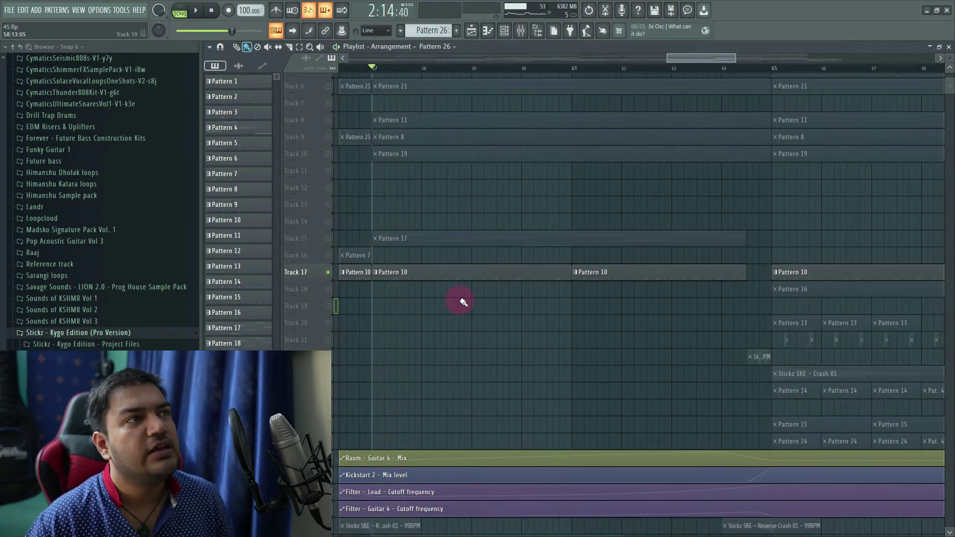
Step: Solo Track 15 with the Pattern 17 clip instead of Track 17, and audition it from bar 57
right_click(328, 273)
right_click(328, 240)
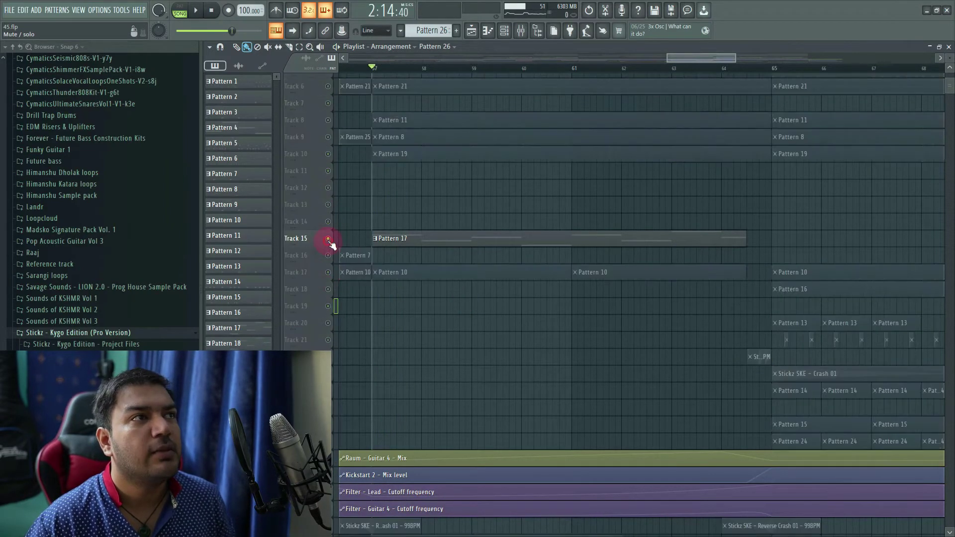
key(space)
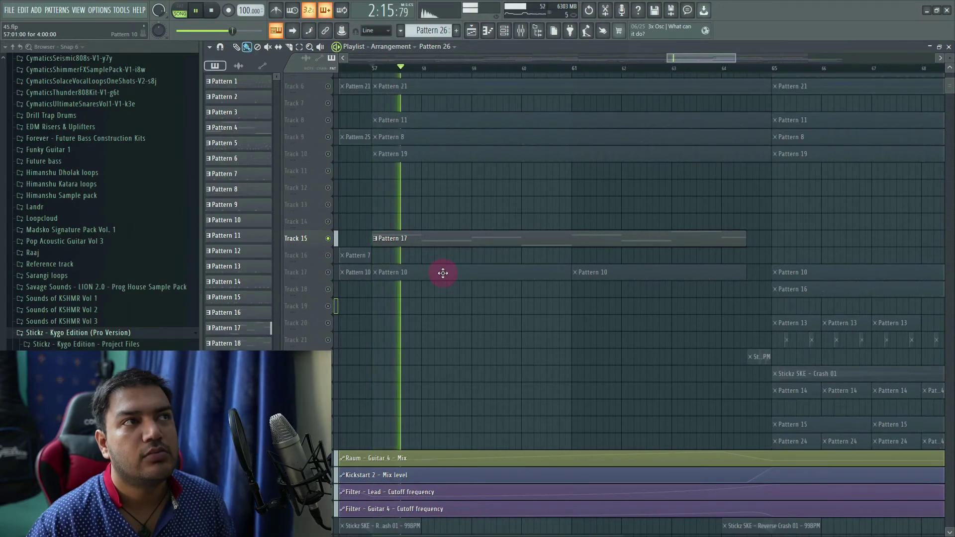
scroll(434, 265, down, 2)
key(space)
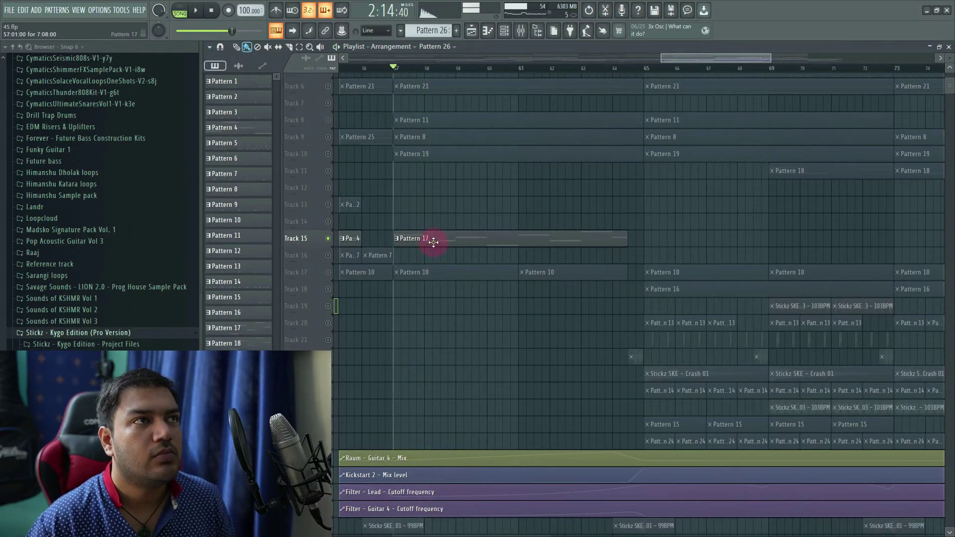
Step: Inspect the Serum Bass instrument used in Pattern 17, including its MG Low 12 filter cutoff, and close it
click(512, 34)
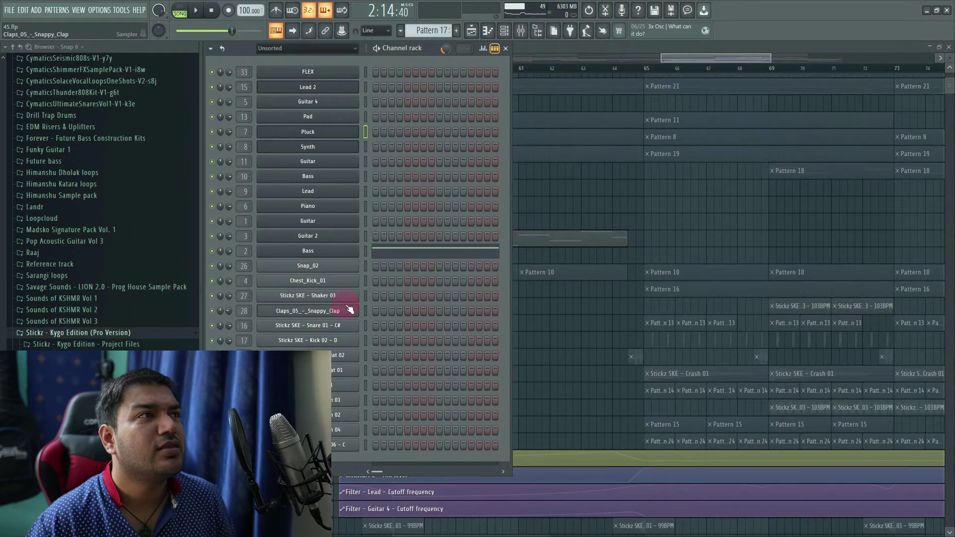
click(336, 252)
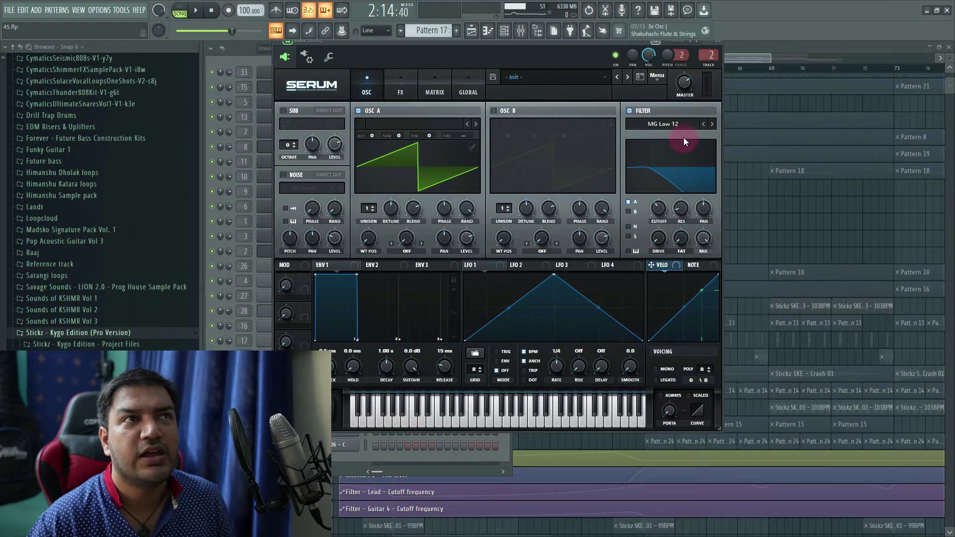
click(659, 209)
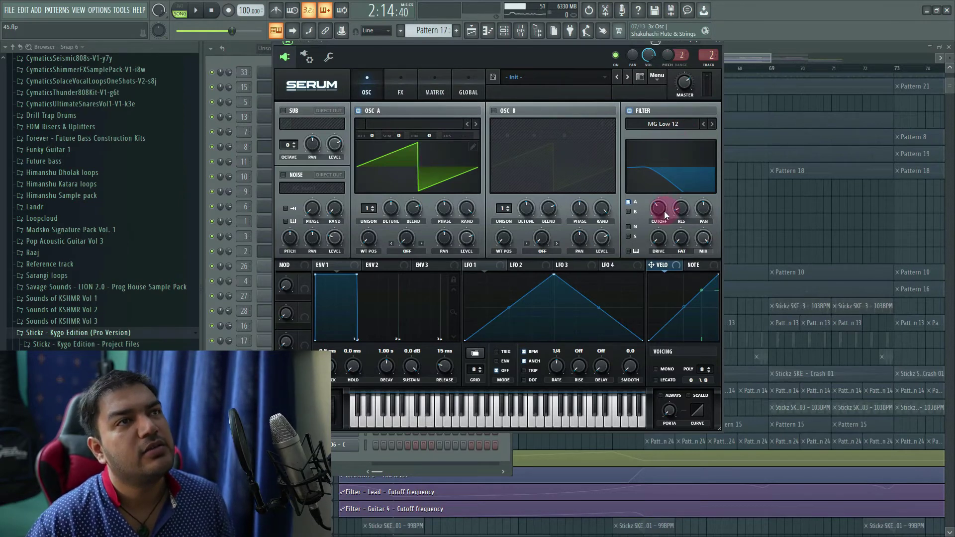
click(718, 47)
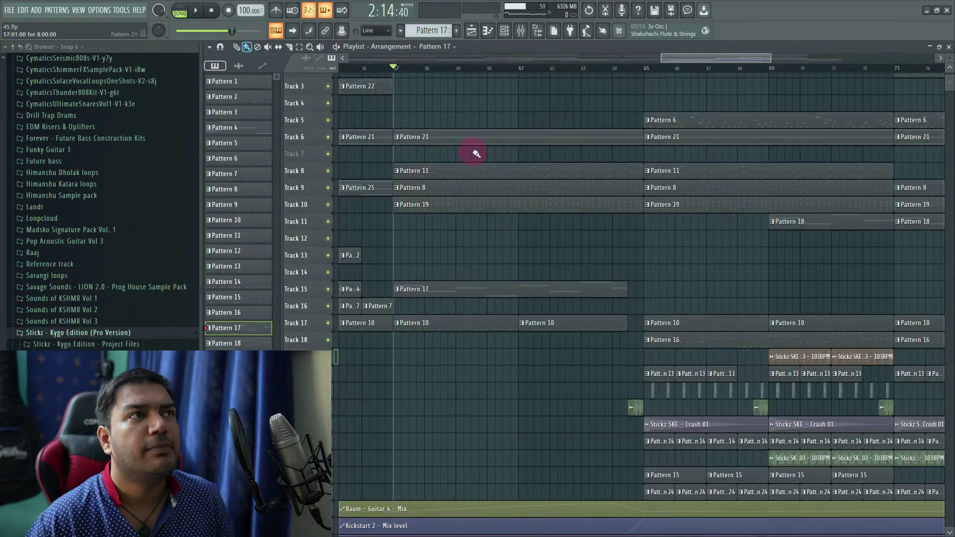
Step: Examine the melodic, percussion, automation and effects tracks of the section starting at bar 57
scroll(454, 291, up, 4)
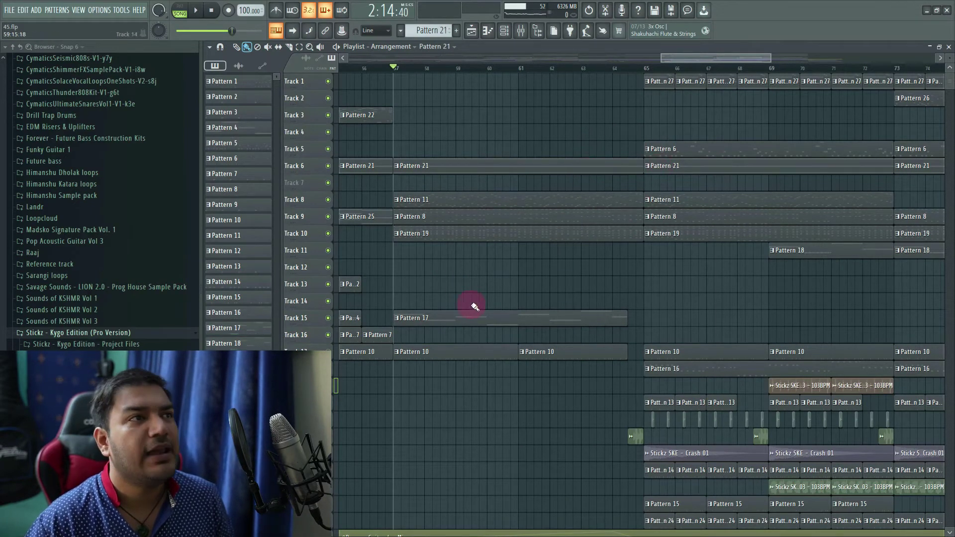
scroll(460, 309, down, 2)
scroll(461, 377, down, 5)
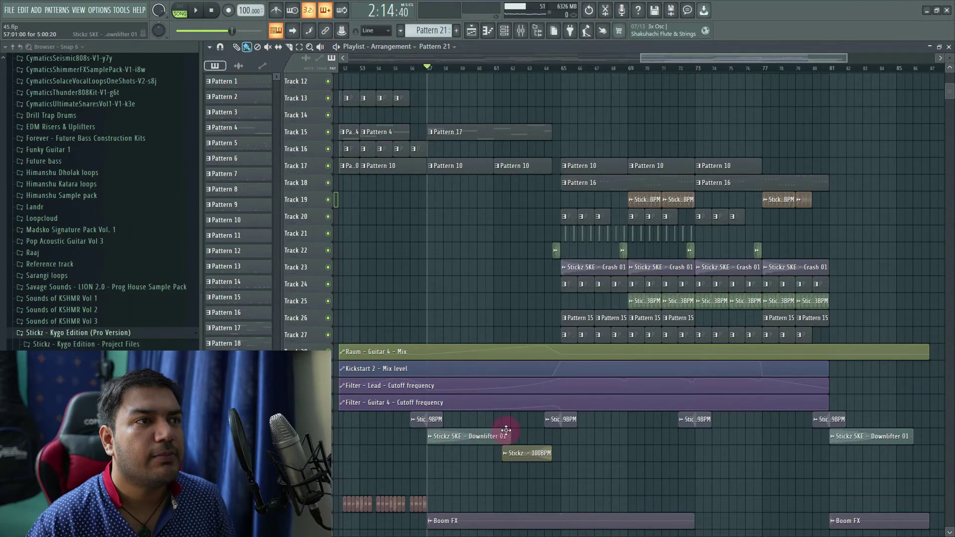
scroll(506, 430, up, 2)
scroll(512, 271, up, 2)
Step: Examine Pattern 12's Snare 01 roll in the piano roll during playback, stop the song, and return to the playlist
scroll(512, 271, down, 6)
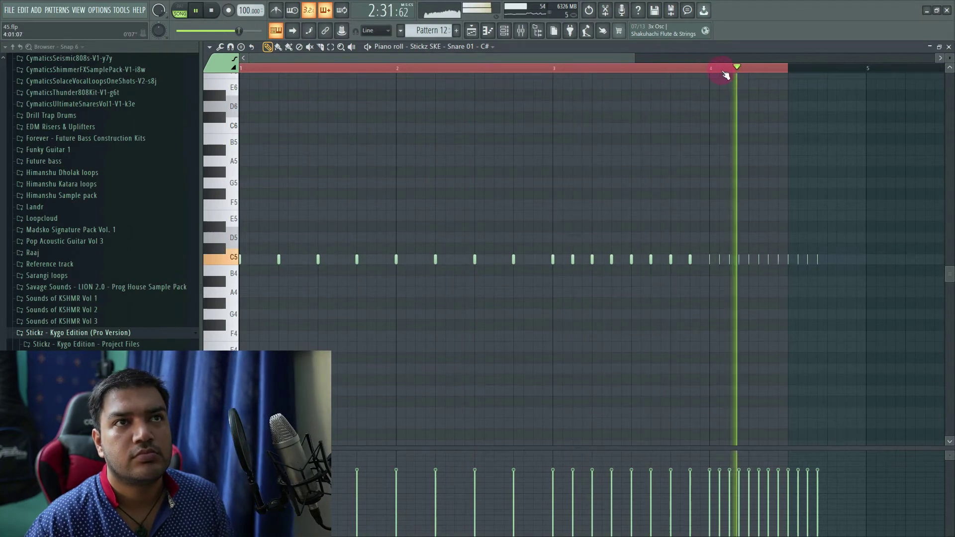
key(space)
click(480, 33)
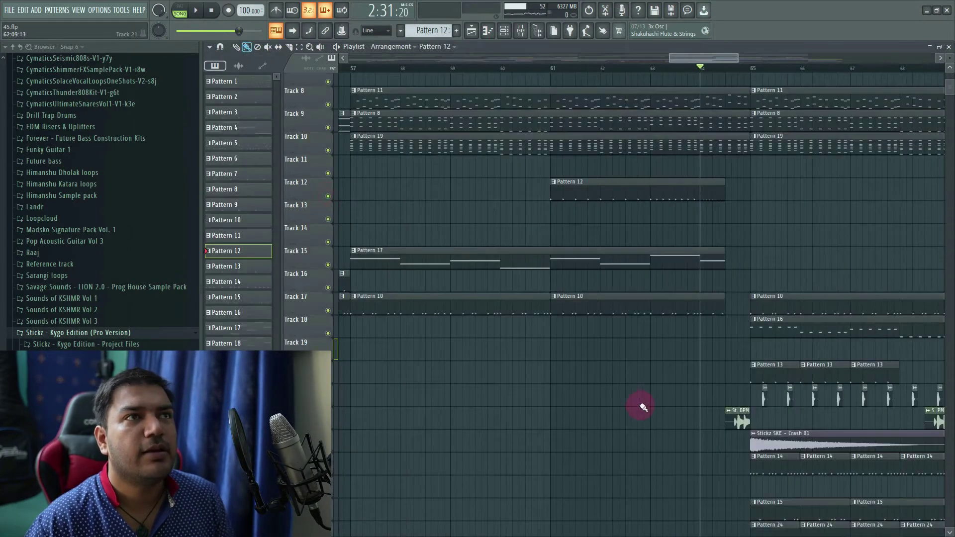
scroll(635, 390, down, 3)
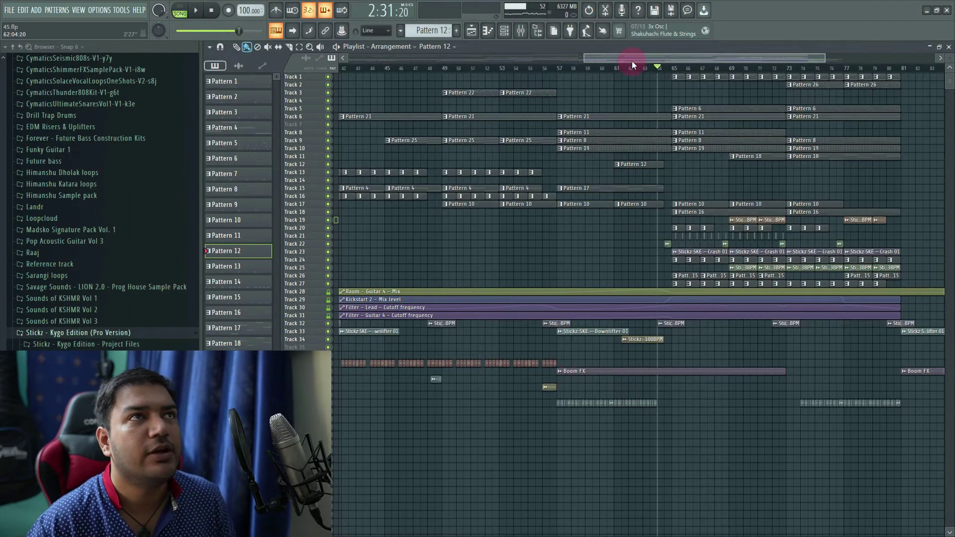
Step: Solo Track 3 with the Pattern 22 clips and audition it from bar 49
drag(633, 62, 588, 67)
click(560, 69)
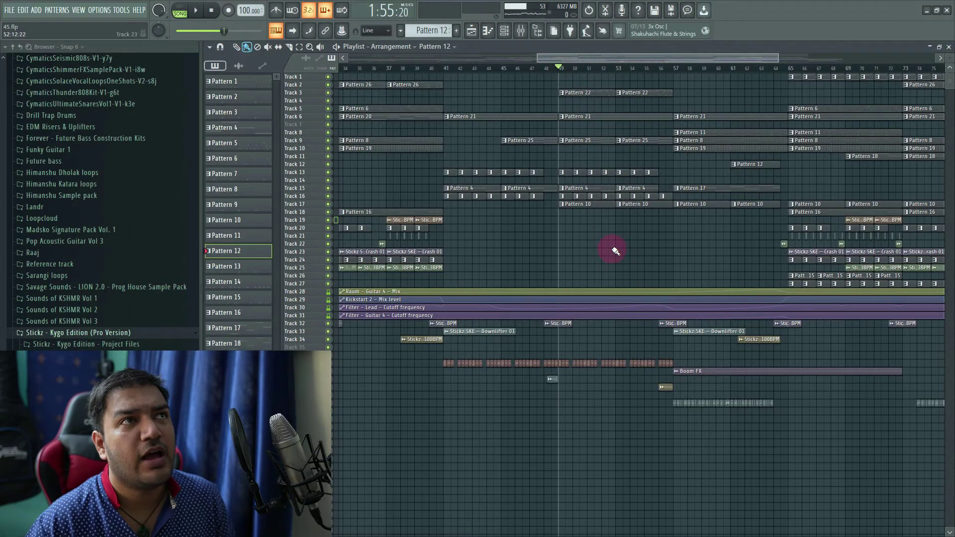
scroll(616, 251, up, 4)
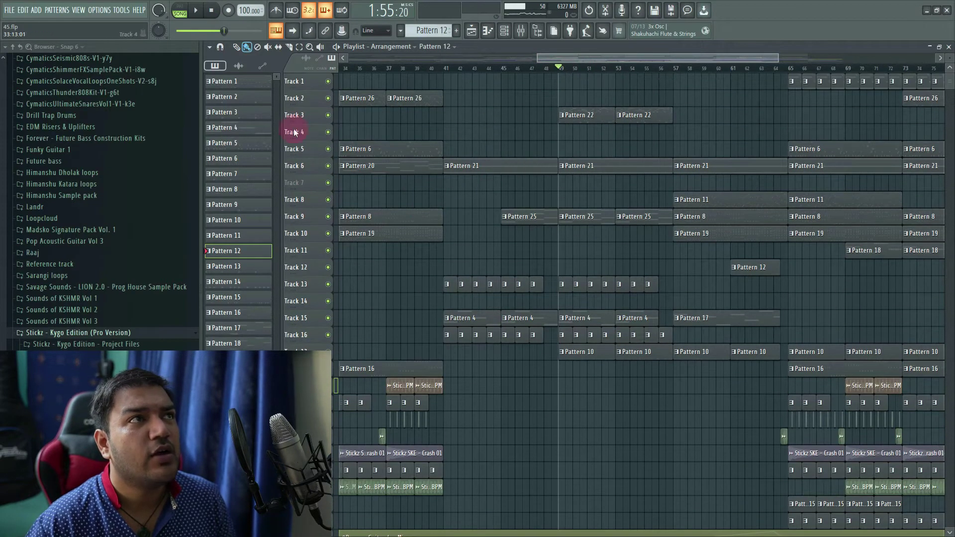
ctrl+click(298, 117)
key(space)
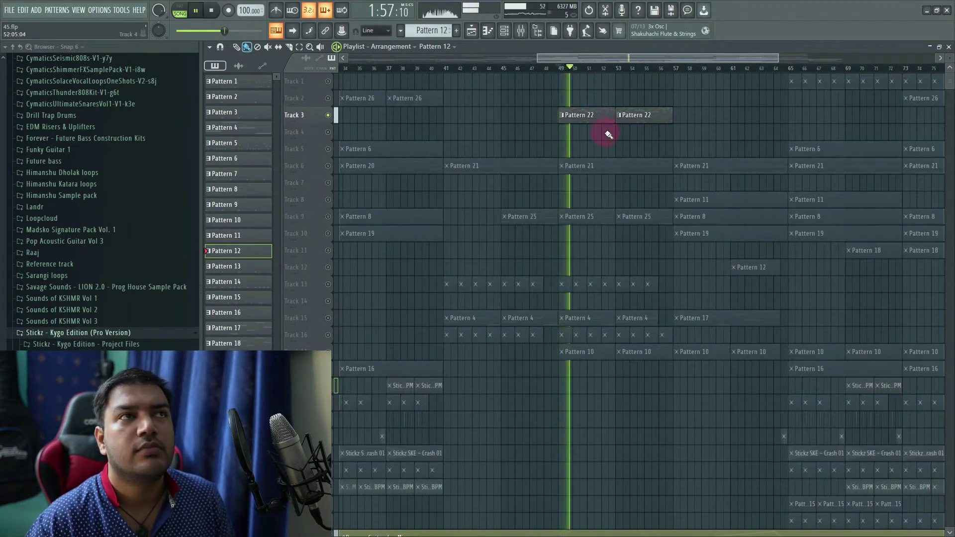
Step: Inspect Pattern 22's Guitar 4 instrument in Kontakt, stop playback, and examine its notes in the piano roll before returning to the playlist
scroll(608, 134, up, 2)
click(507, 34)
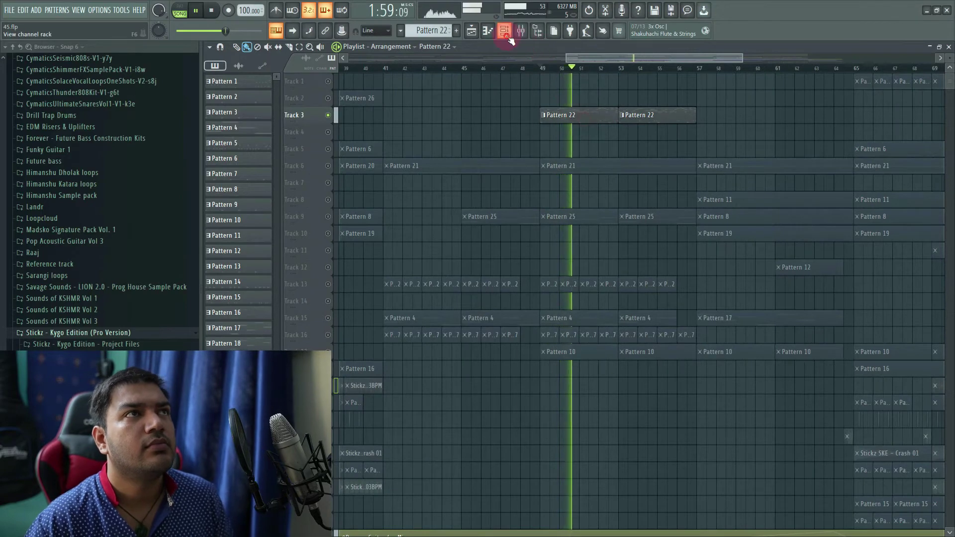
click(308, 102)
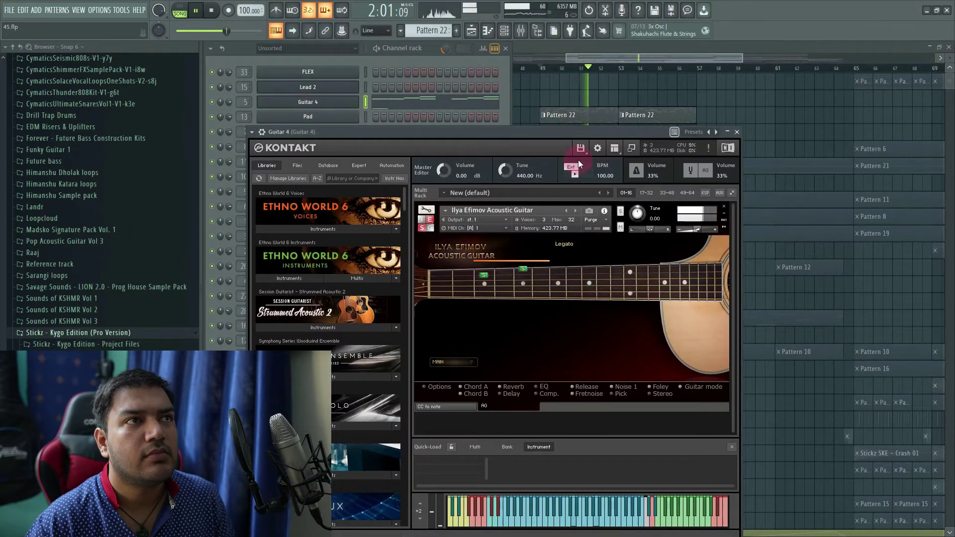
key(space)
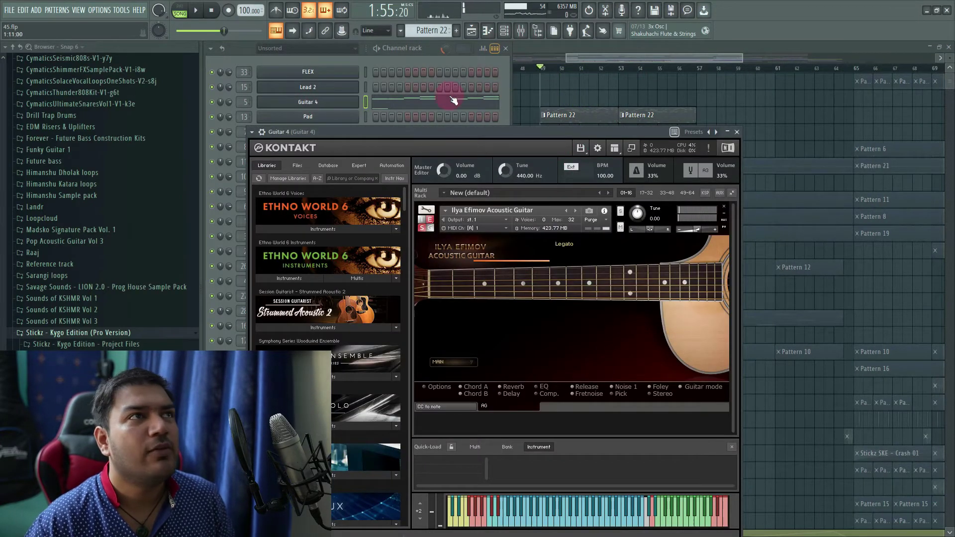
click(451, 98)
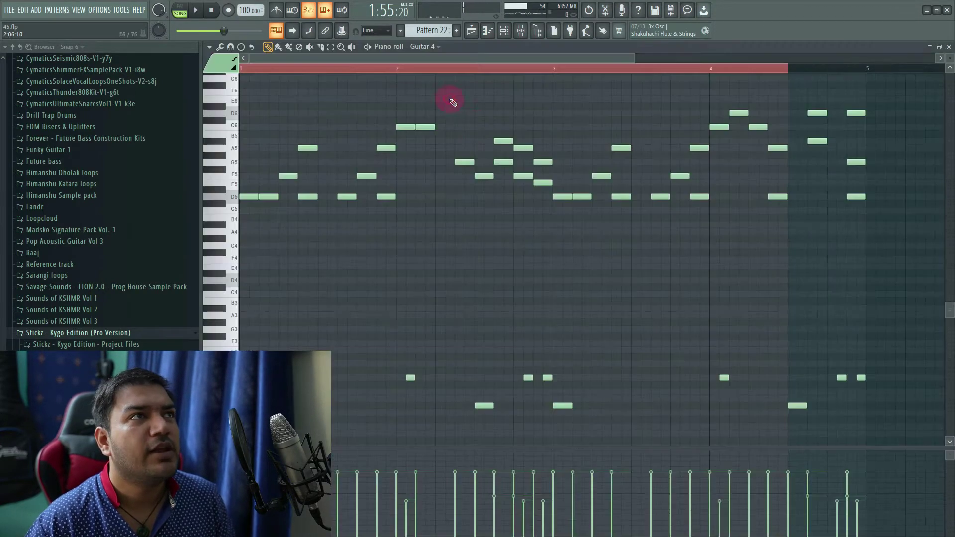
click(939, 52)
Step: Play the section from bar 49 with all tracks active and examine its percussion, automation and effects tracks
key(space)
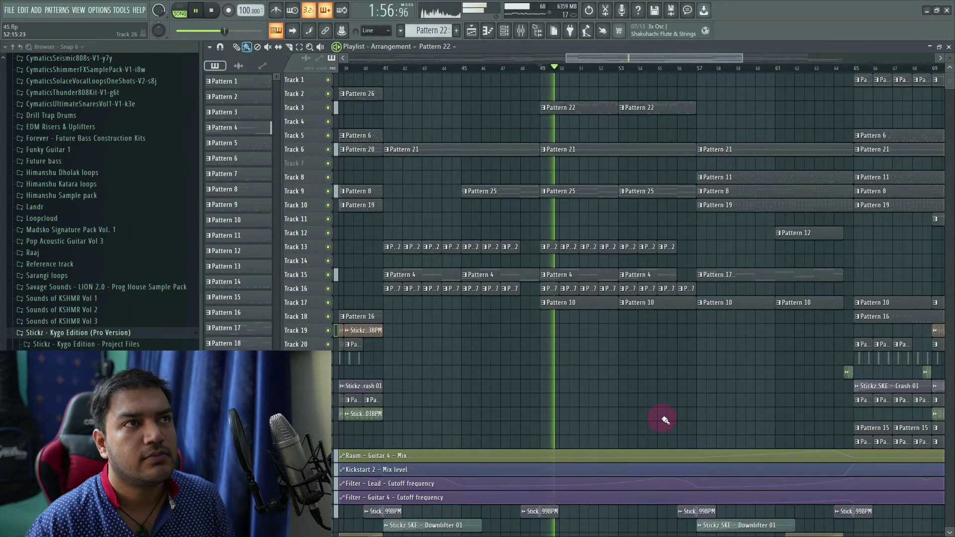
ctrl+scroll(657, 421, down, 3)
scroll(656, 420, down, 3)
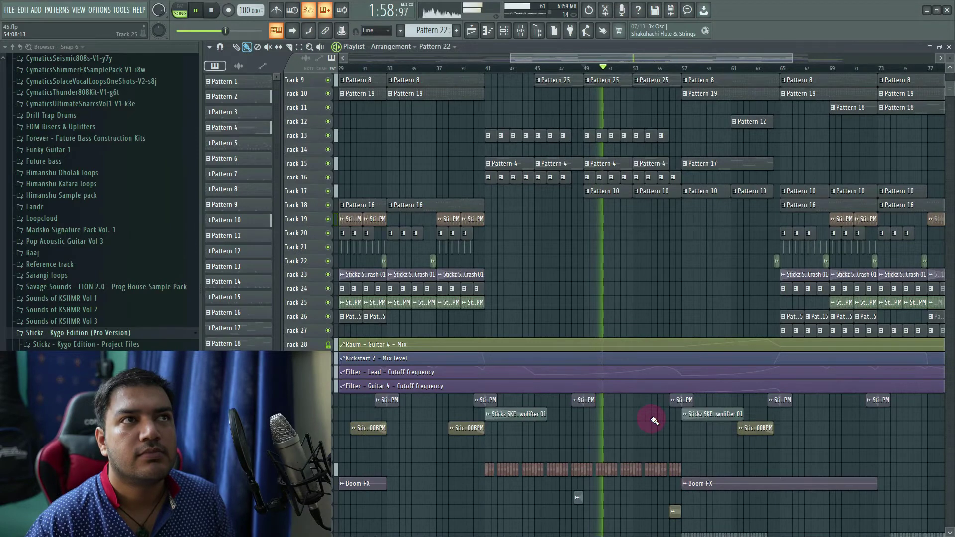
alt+scroll(649, 408, up, 3)
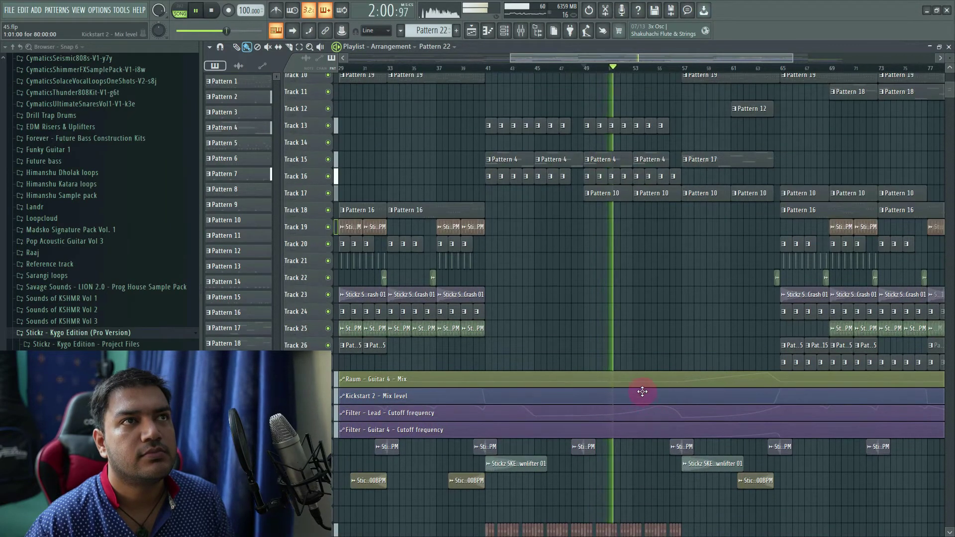
alt+scroll(642, 392, up, 2)
alt+scroll(616, 401, up, 1)
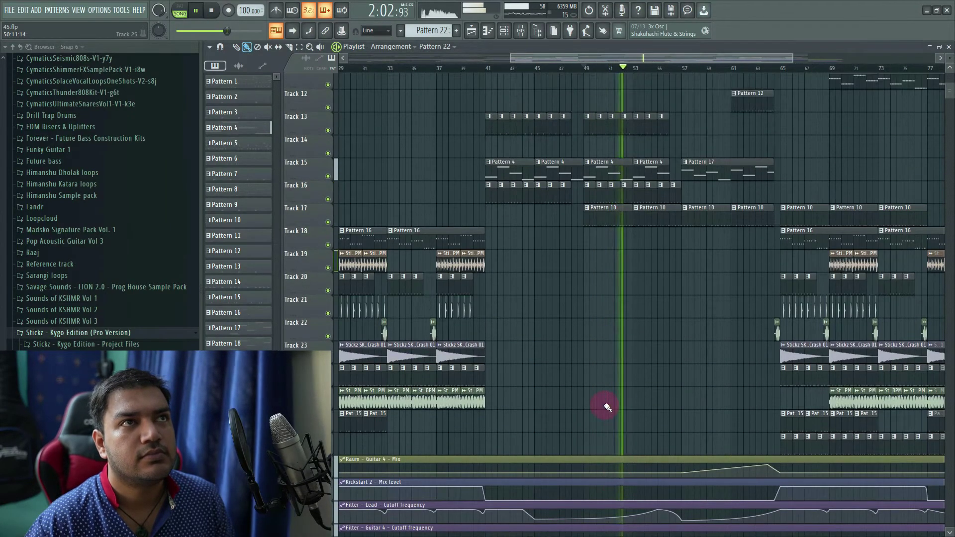
key(space)
Step: Solo Track 13, audition its percussion clips from bar 49, and restore the other tracks
ctrl+scroll(607, 401, up, 2)
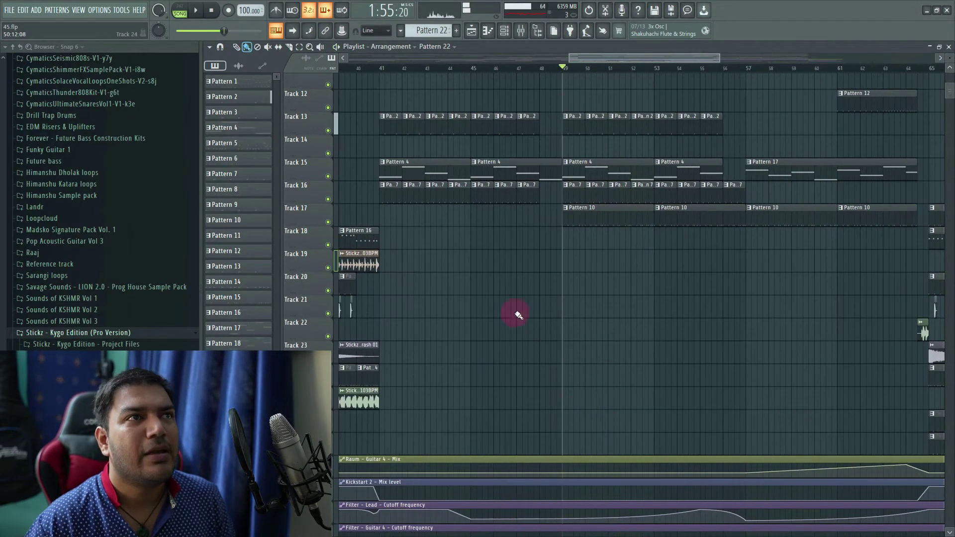
right_click(332, 199)
key(space)
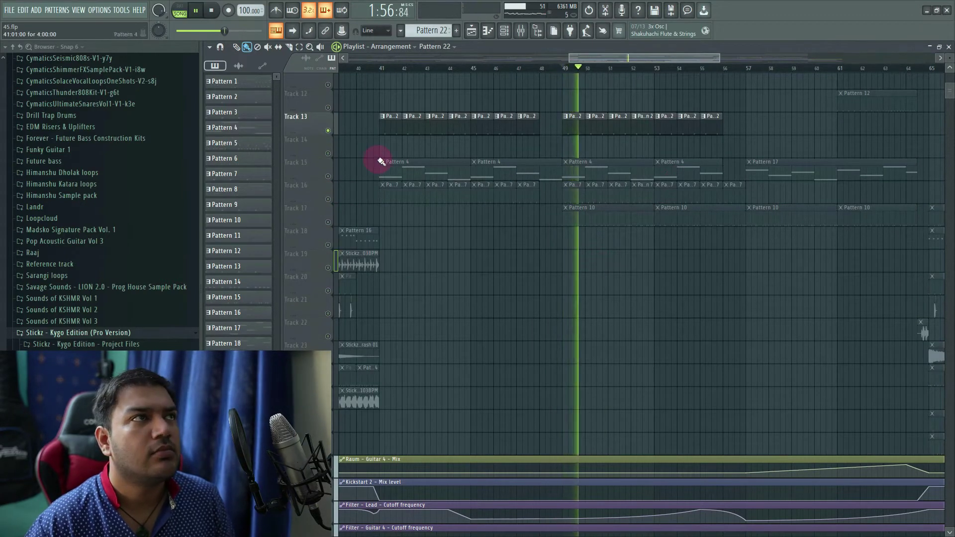
key(space)
right_click(329, 131)
Step: Audition the vocal atmosphere clips on Track 37 alone and locate their ESVA_Vocal_Atmosphere_Dmin_Crown source sample in the browser
scroll(482, 454, down, 4)
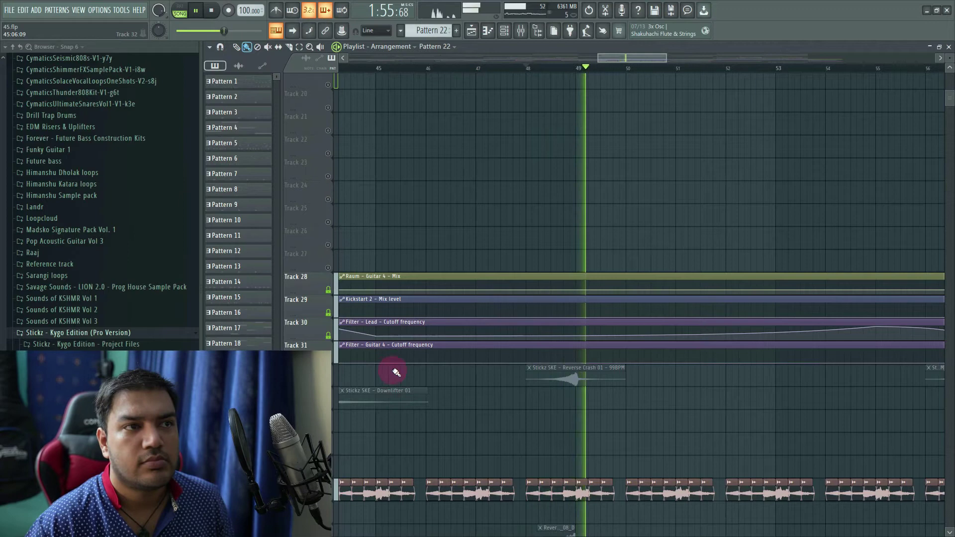
key(space)
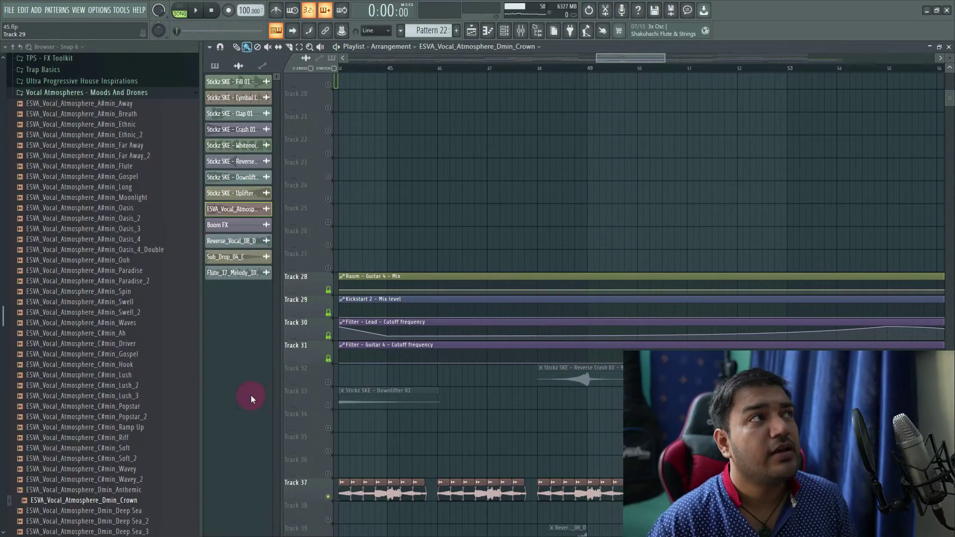
drag(92, 500, 589, 492)
Step: On the LANDR Vocal Atmospheres - Moods And Drones page, preview the Gmin_Monk Cry_2, Dmin_Deep Sea_3 and Dmin_Crown samples
scroll(589, 489, down, 3)
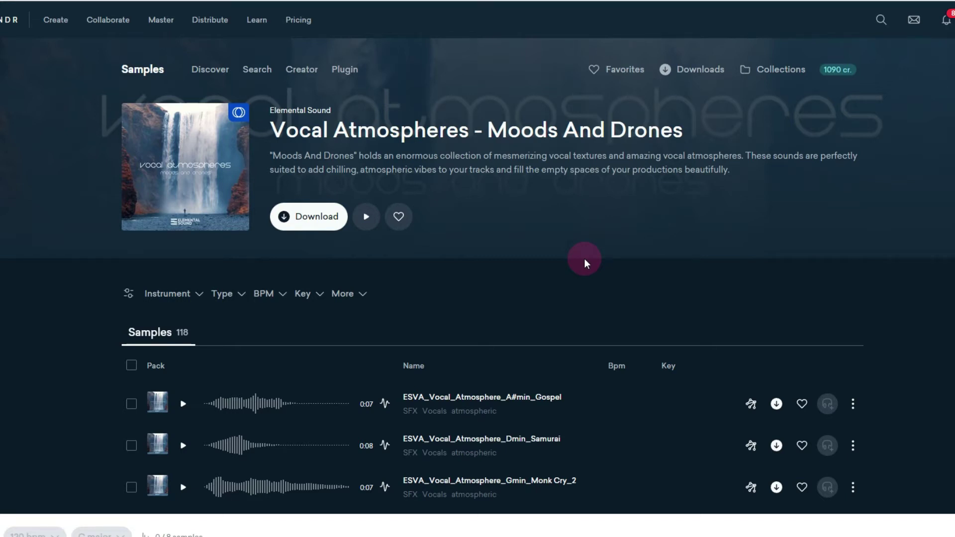
scroll(585, 260, down, 5)
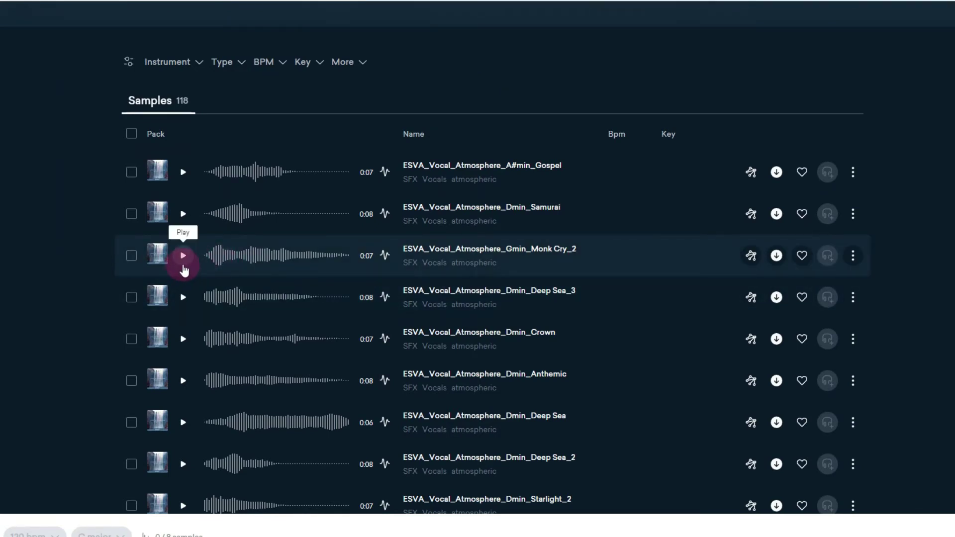
click(184, 266)
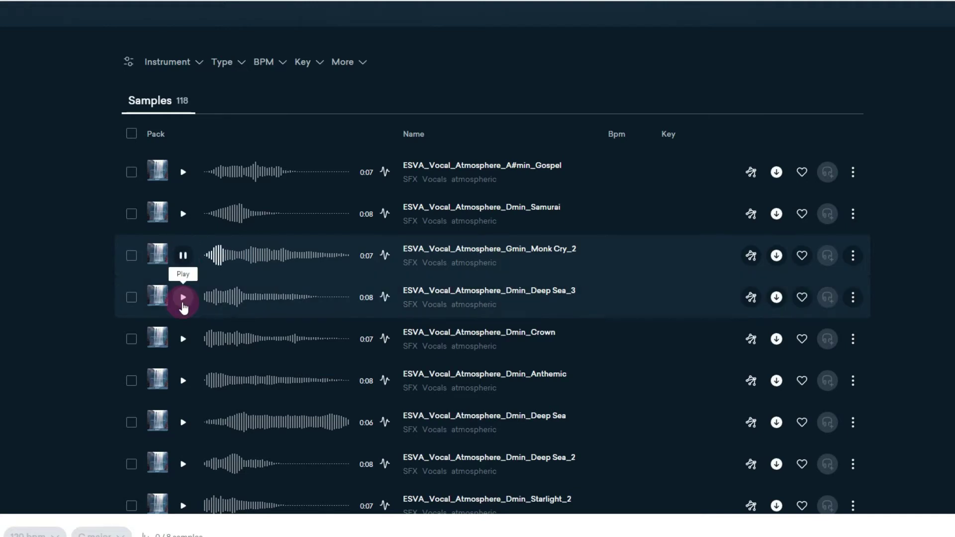
click(182, 301)
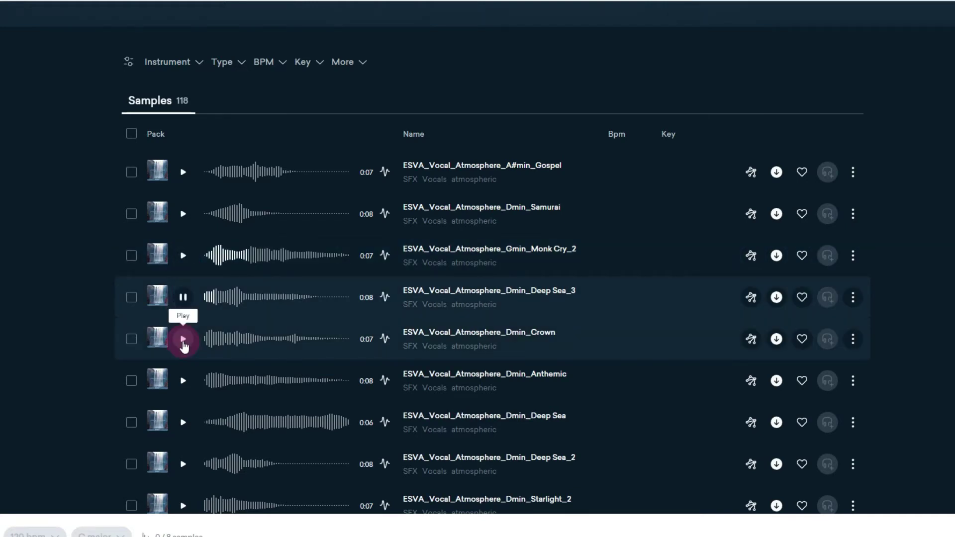
click(183, 343)
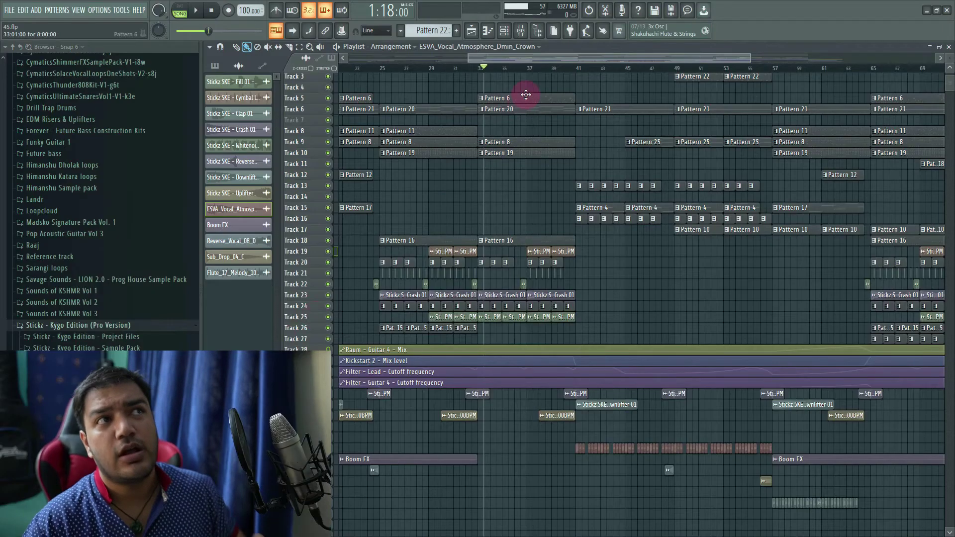
Step: Return to the FL Studio playlist and audition the first drop, comparing its layout with the final drop
scroll(640, 277, down, 2)
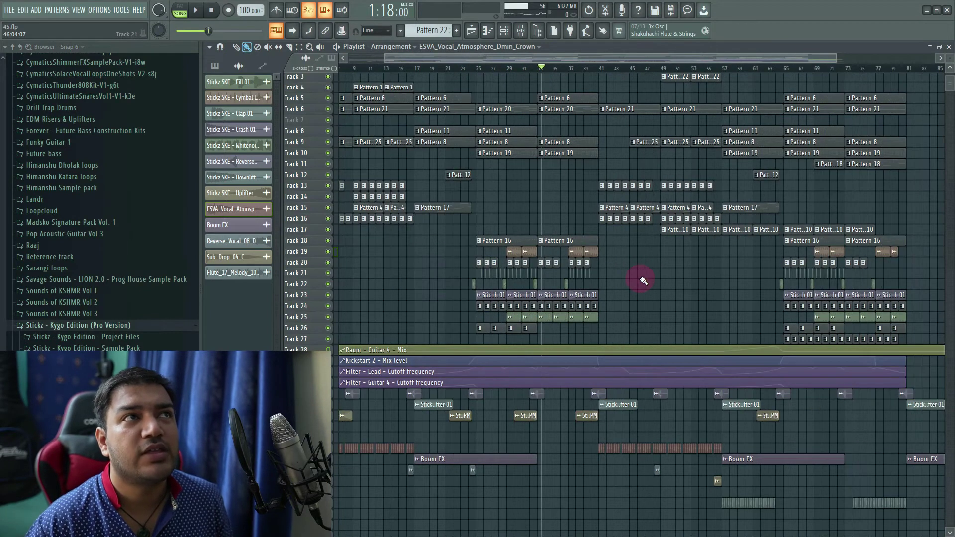
click(539, 69)
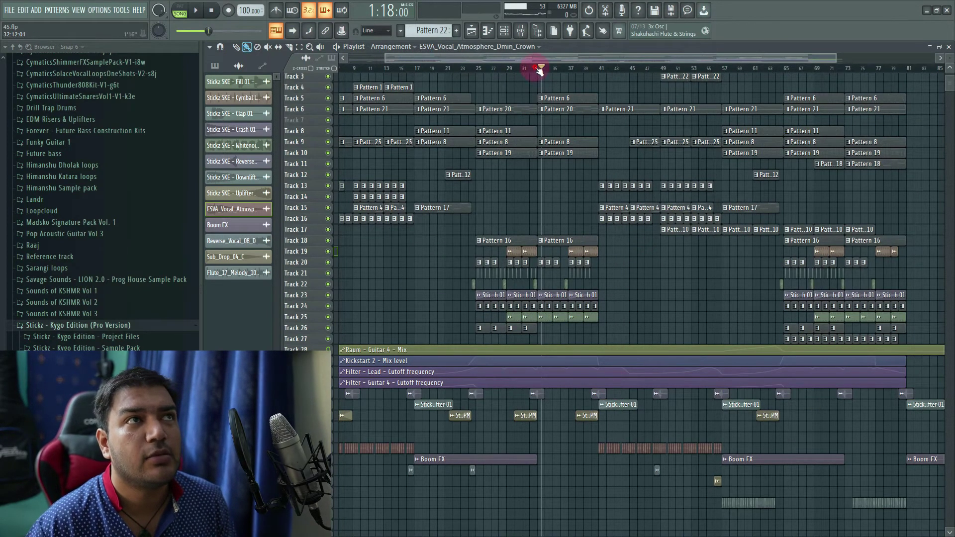
scroll(539, 69, up, 2)
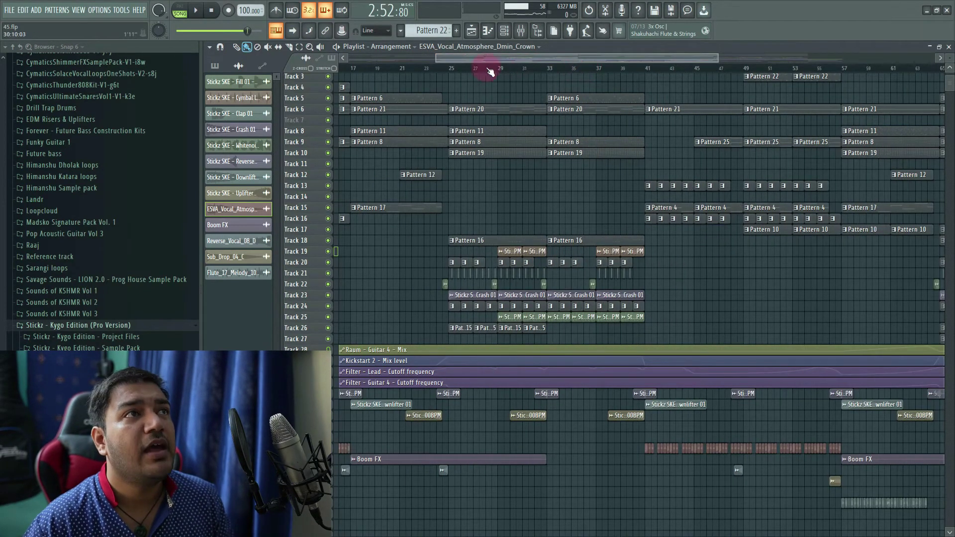
key(space)
drag(460, 59, 641, 63)
click(446, 69)
key(space)
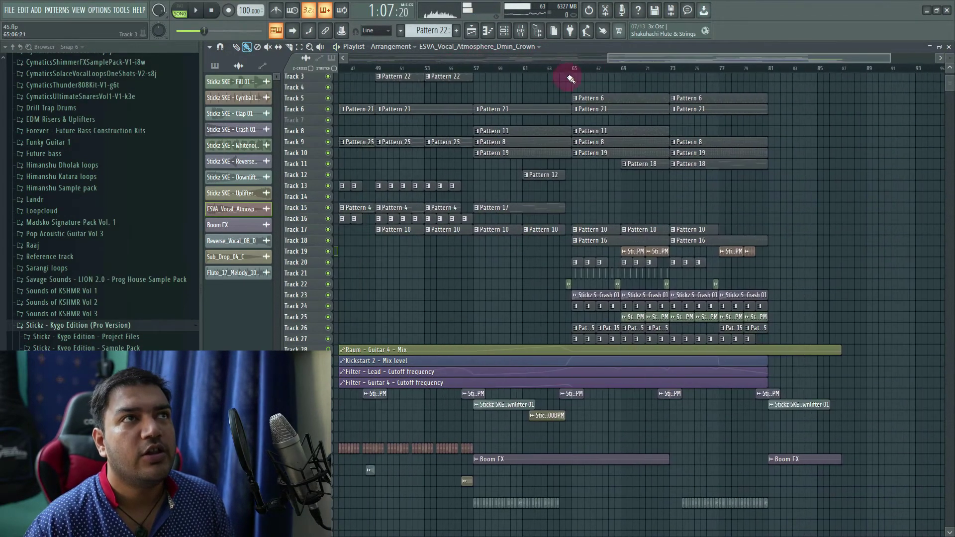
Step: Play the final drop from bar 65 with all tracks active, examine its layers, and stop playback
click(573, 68)
key(space)
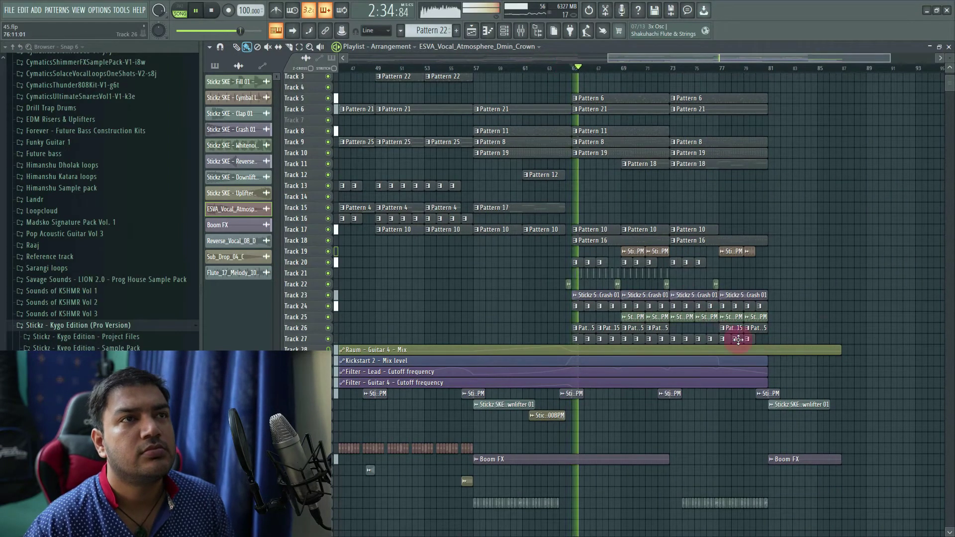
scroll(835, 326, up, 2)
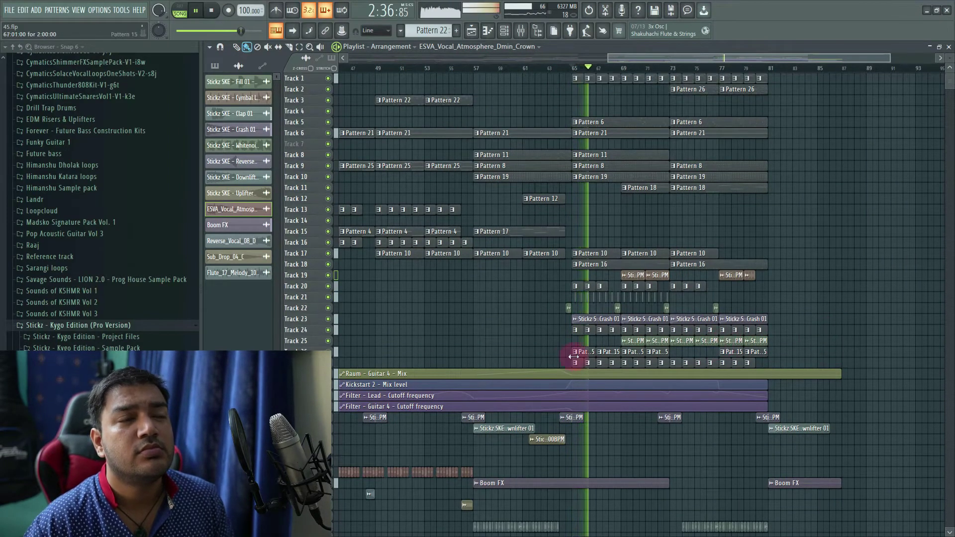
key(space)
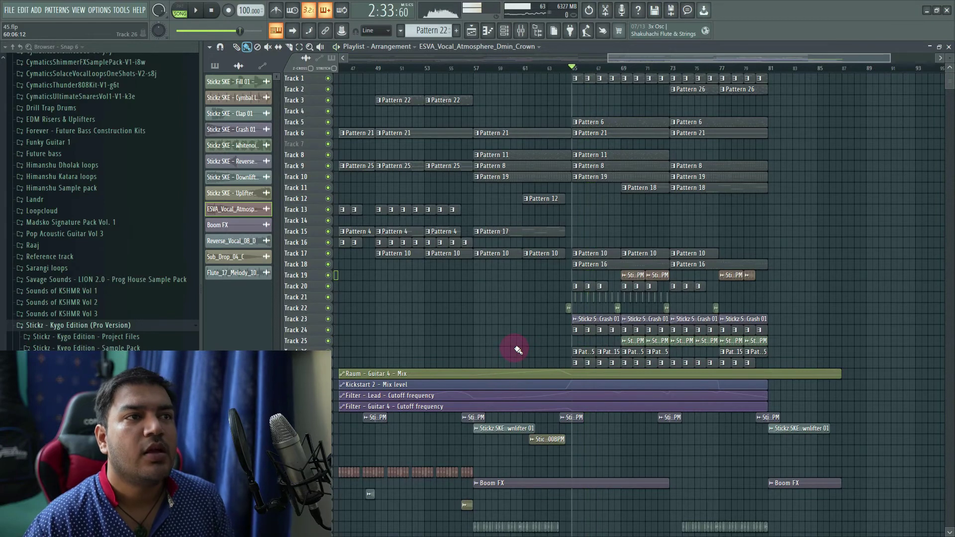
Step: Solo Track 1 and audition its clips from bar 65
right_click(328, 79)
key(space)
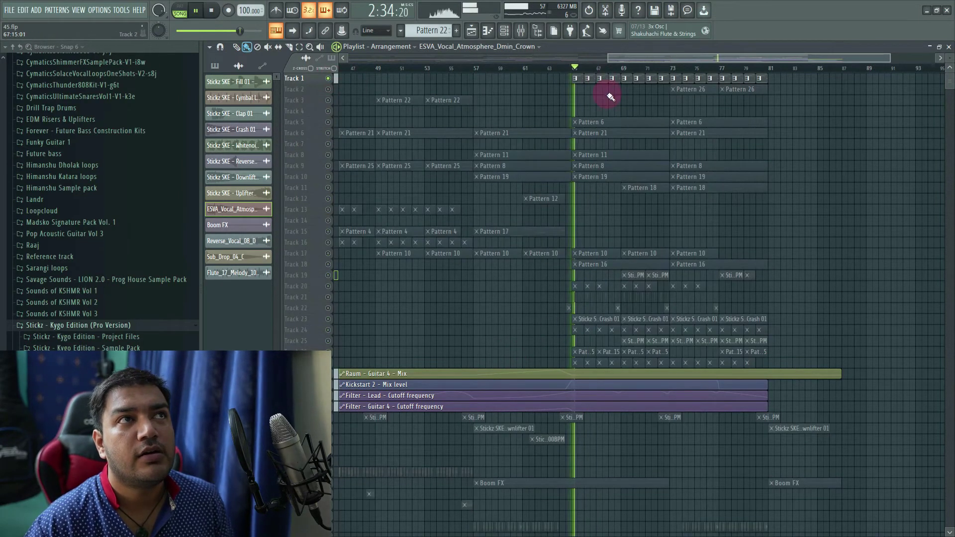
key(space)
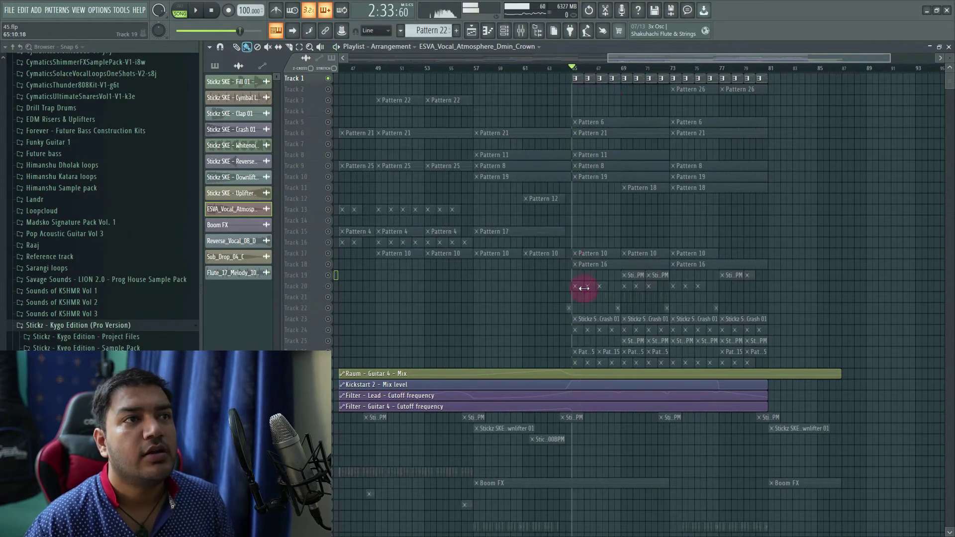
Step: Audition Track 27's Pattern 24 clips from bar 65 and restore the other tracks
scroll(559, 354, up, 5)
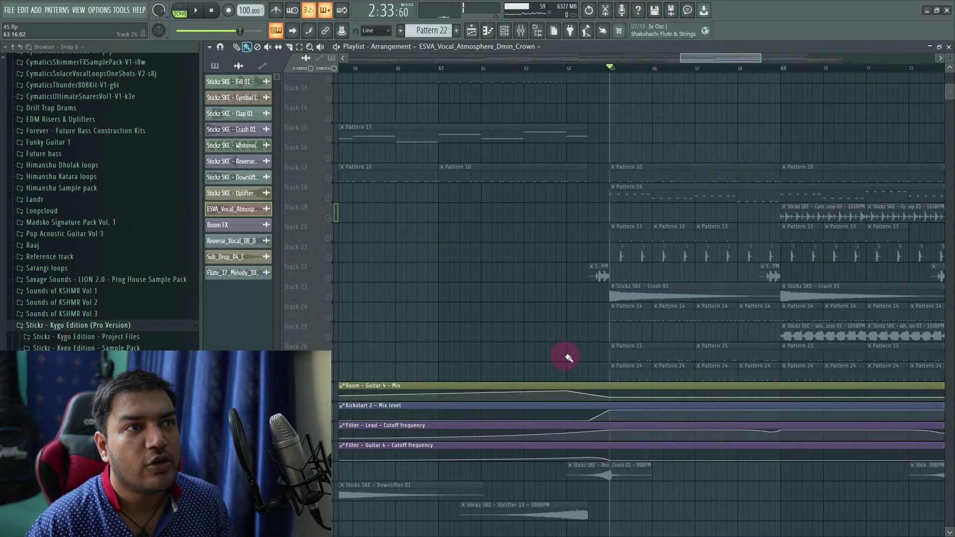
key(space)
key(space)
right_click(334, 384)
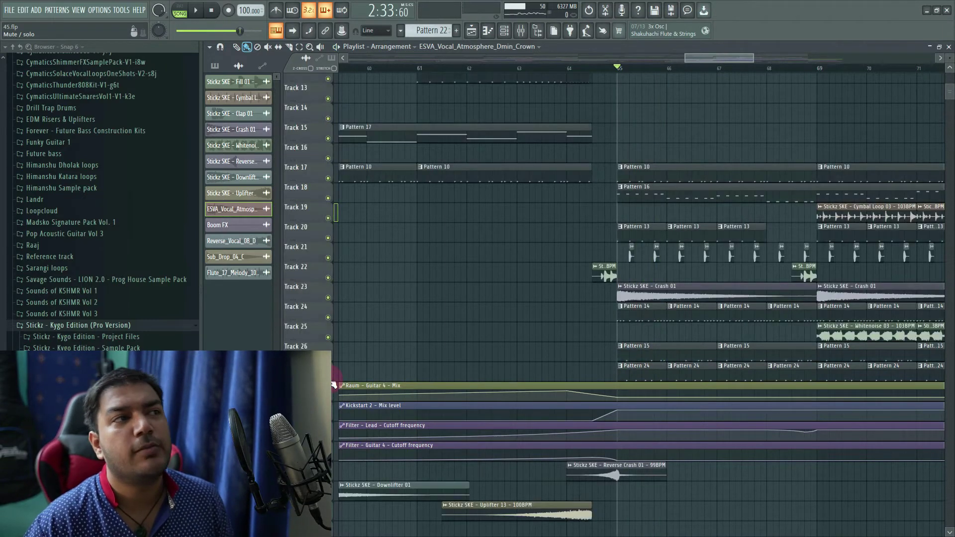
Step: Play the first drop from bar 25 and sample its sections at bars 29, 33 and 37 to compare their layers
scroll(624, 428, down, 6)
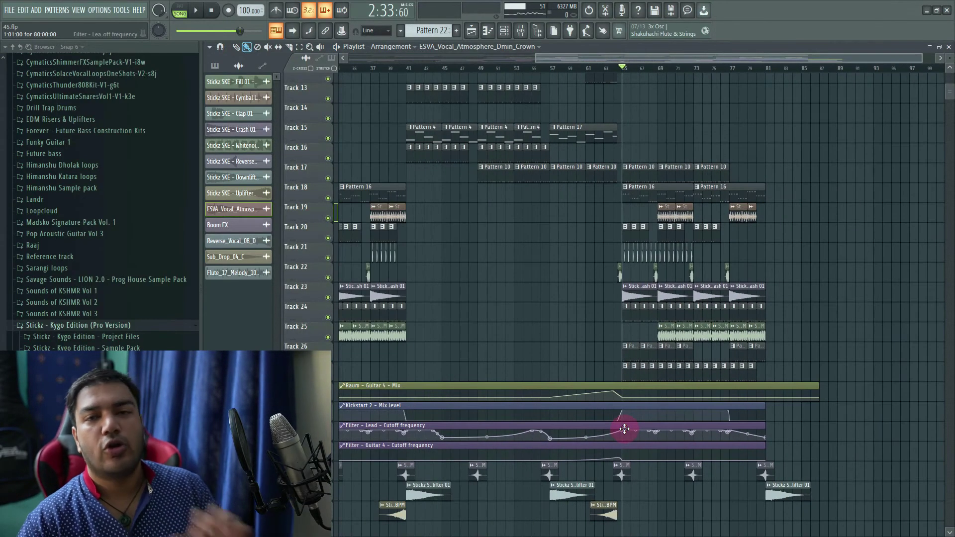
scroll(624, 429, down, 2)
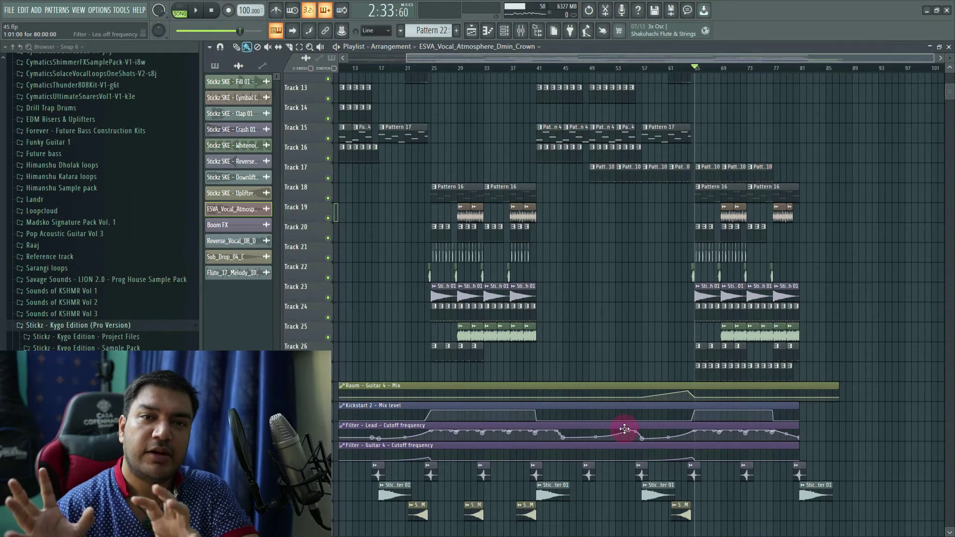
click(432, 72)
key(space)
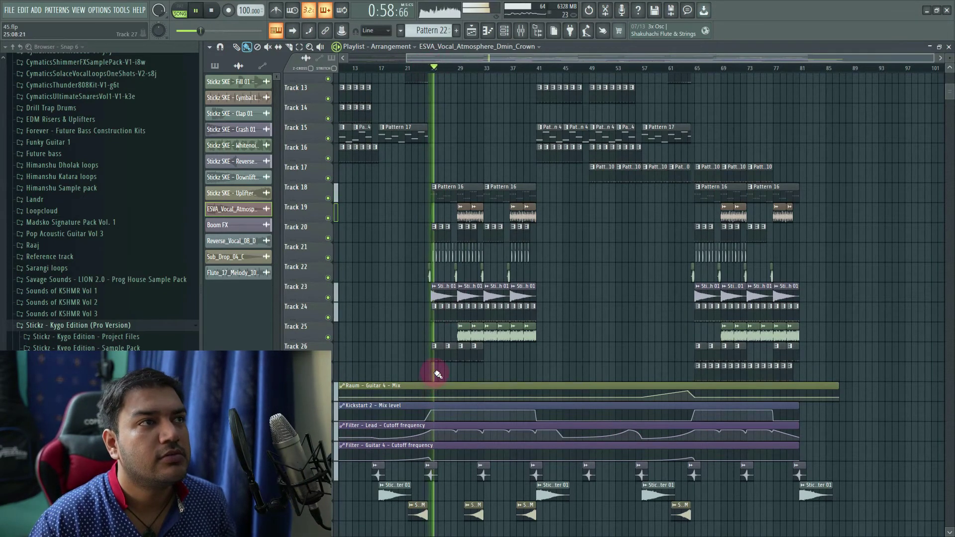
scroll(438, 383, up, 1)
scroll(450, 371, up, 2)
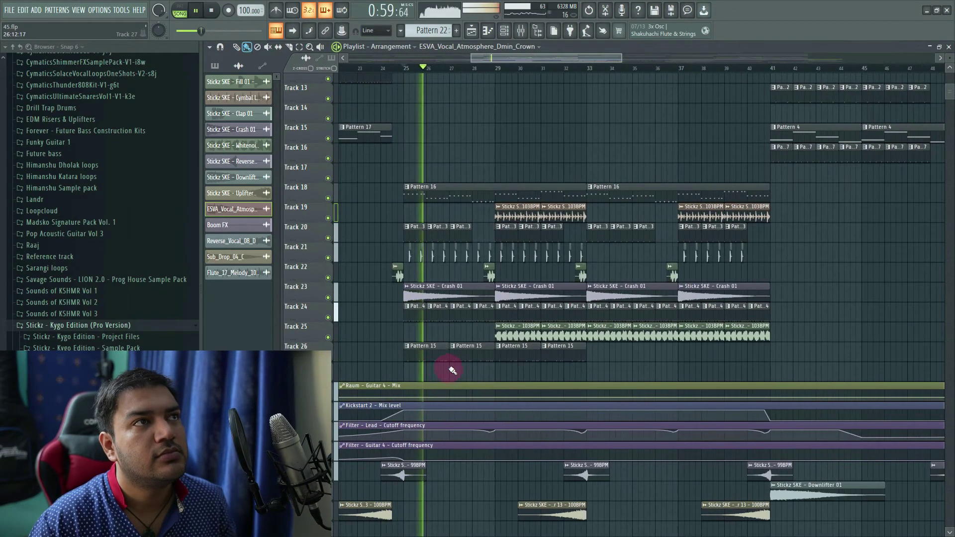
click(497, 70)
click(586, 70)
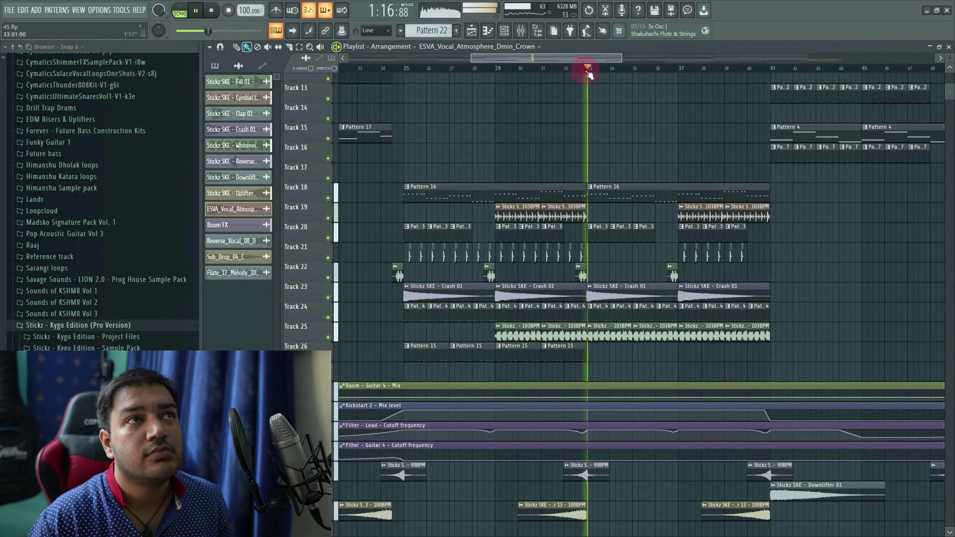
click(679, 71)
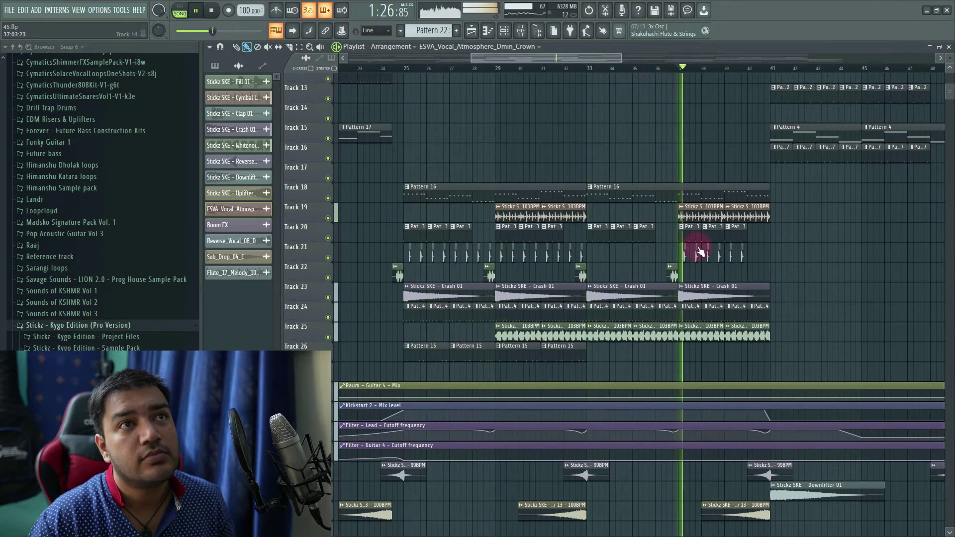
scroll(664, 375, down, 1)
scroll(550, 294, down, 1)
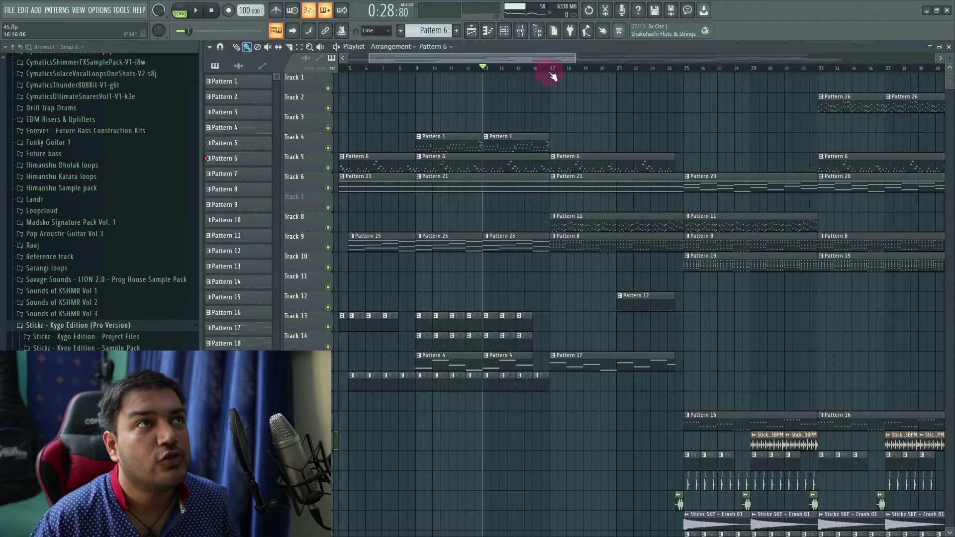
Step: Audition the build-up from bar 17, compare it with the second build-up from bar 57, and stop playback
drag(548, 57, 601, 71)
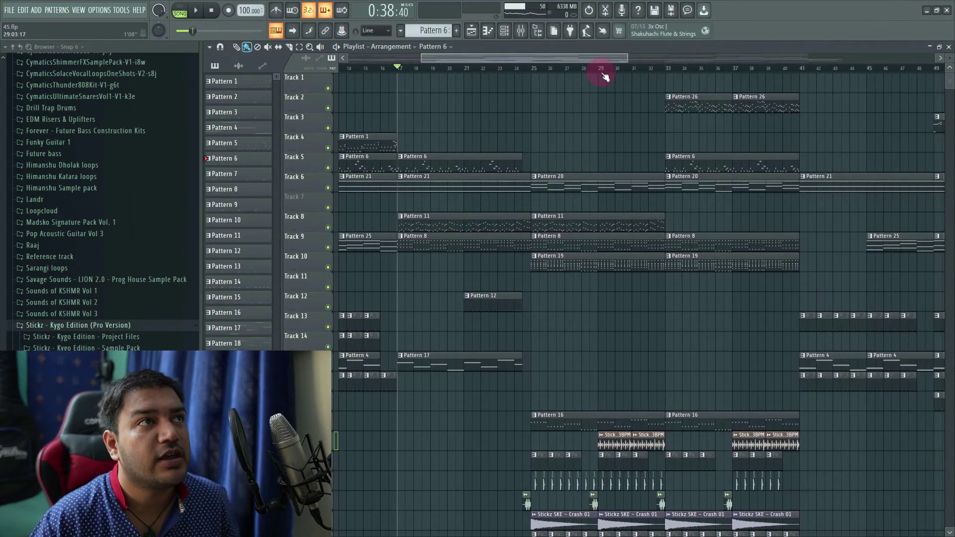
key(space)
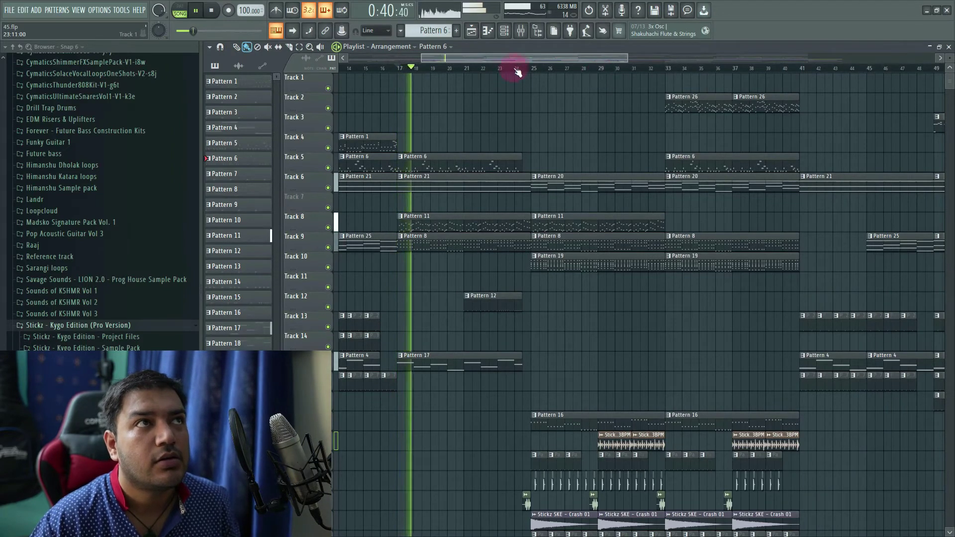
drag(516, 61, 633, 73)
key(space)
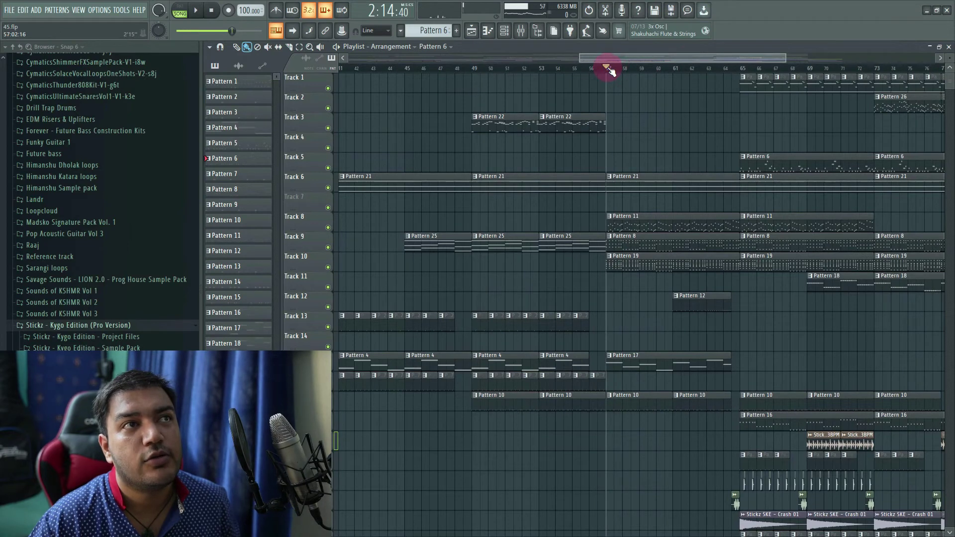
key(space)
drag(694, 57, 553, 58)
key(space)
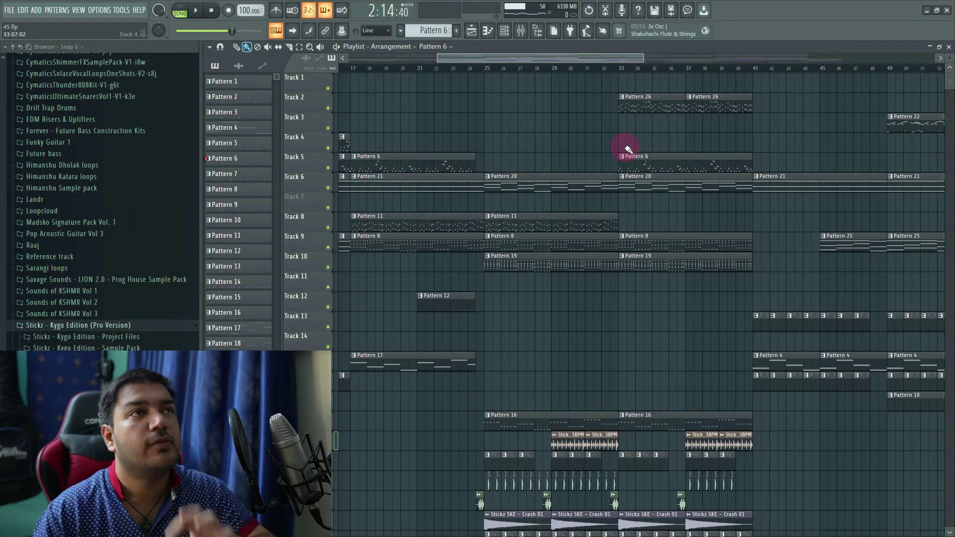
Step: Replay the first build-up from bar 17 briefly and stop playback
drag(535, 59, 479, 61)
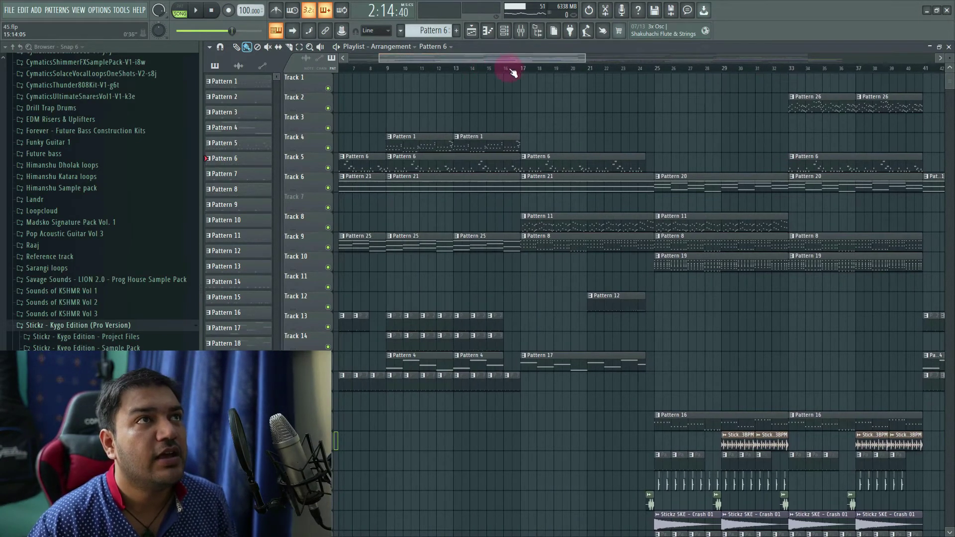
click(523, 67)
key(space)
key(space)
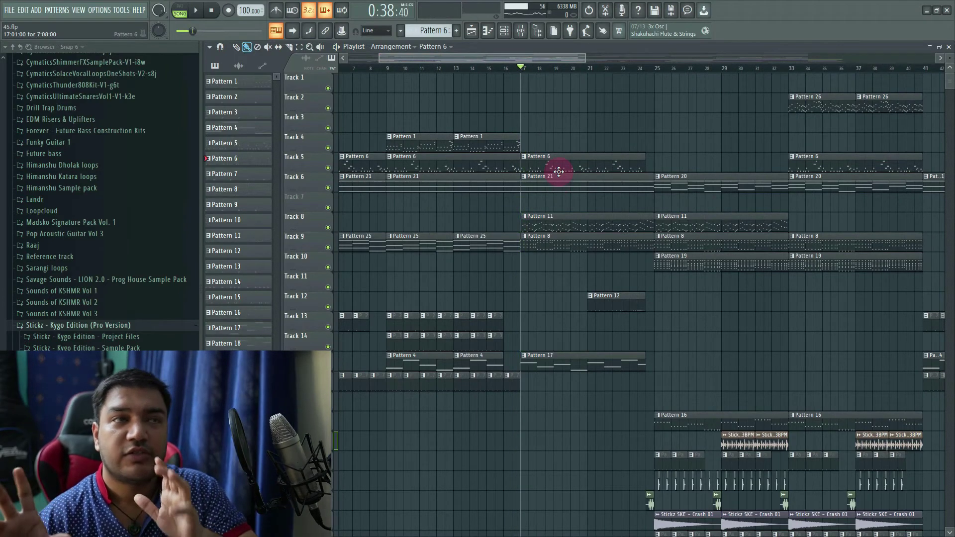
Step: Solo Track 4, play it from bar 13, and examine Pattern 1's guitar notes in the piano roll
click(458, 139)
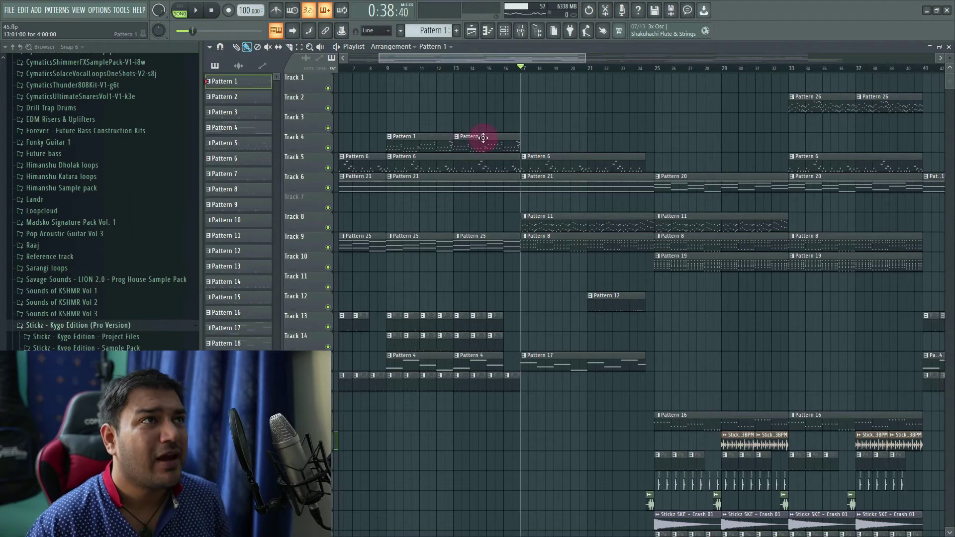
click(457, 73)
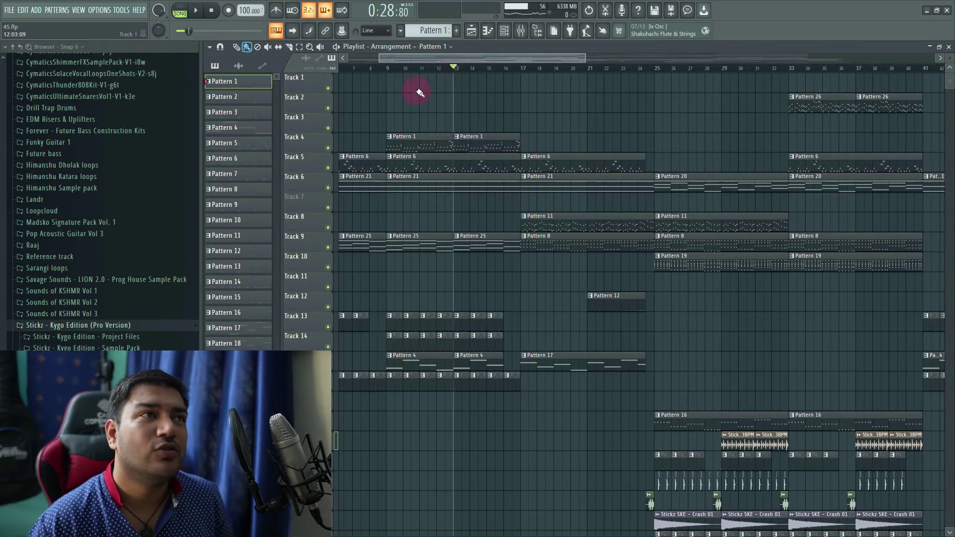
ctrl+click(327, 148)
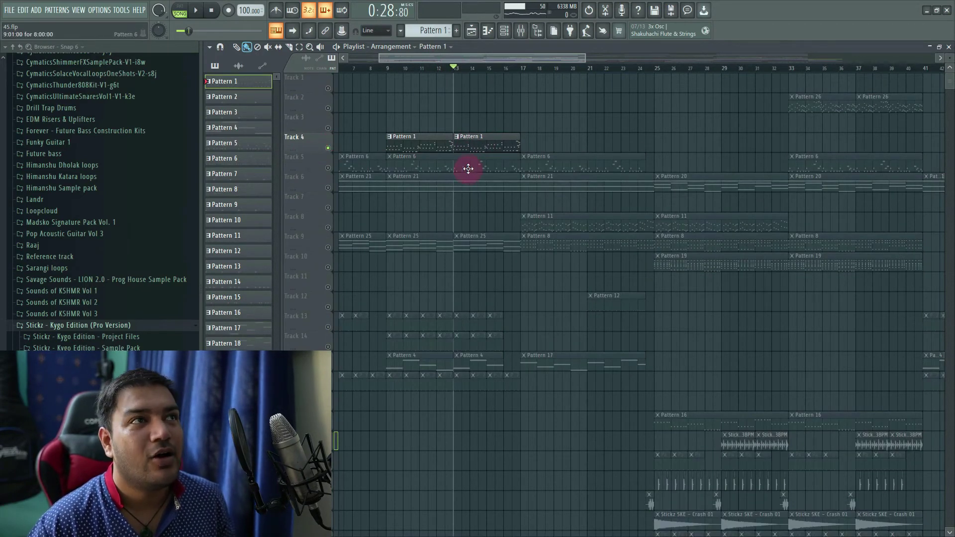
key(space)
double_click(473, 147)
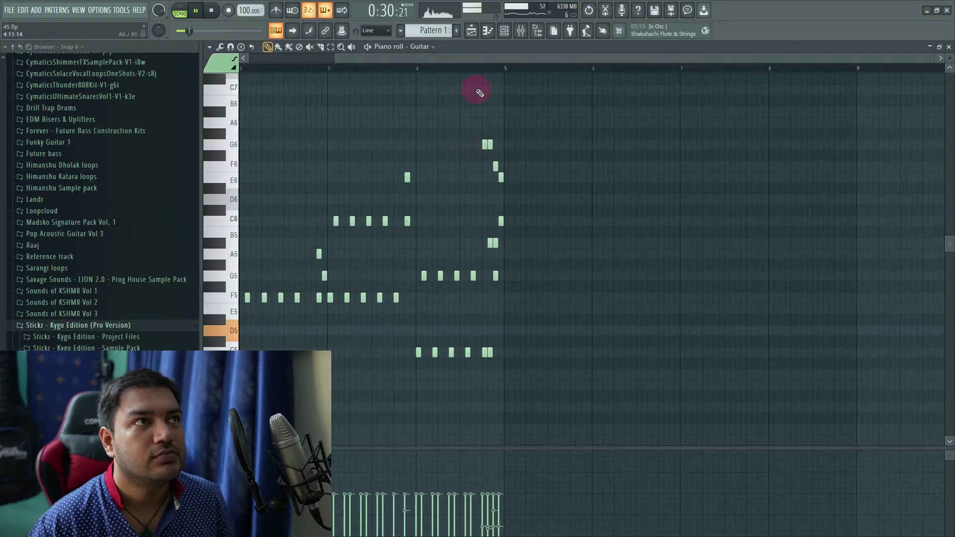
drag(476, 60, 292, 65)
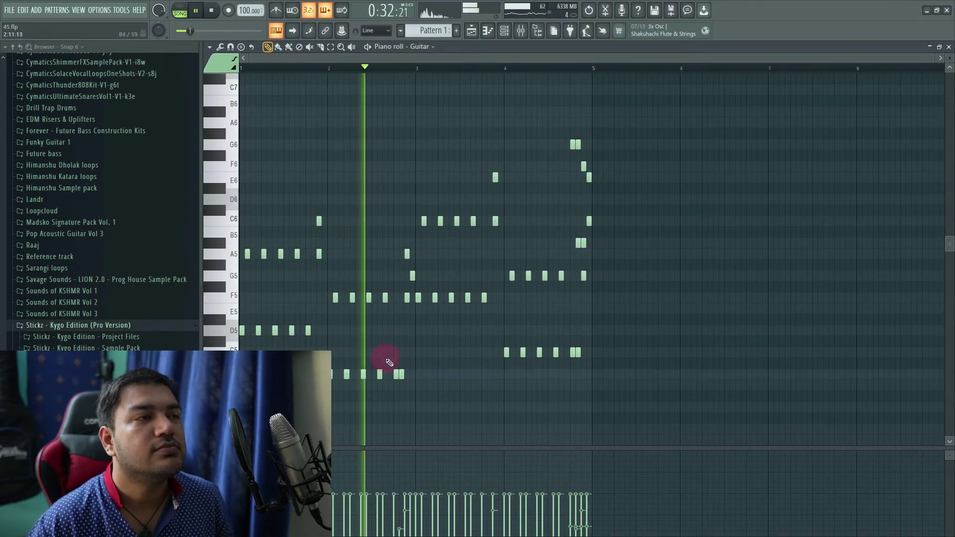
Step: Stop playback and open the Guitar channel's Kontakt instrument to examine its Electric Sunburst Deluxe patch
click(506, 32)
key(space)
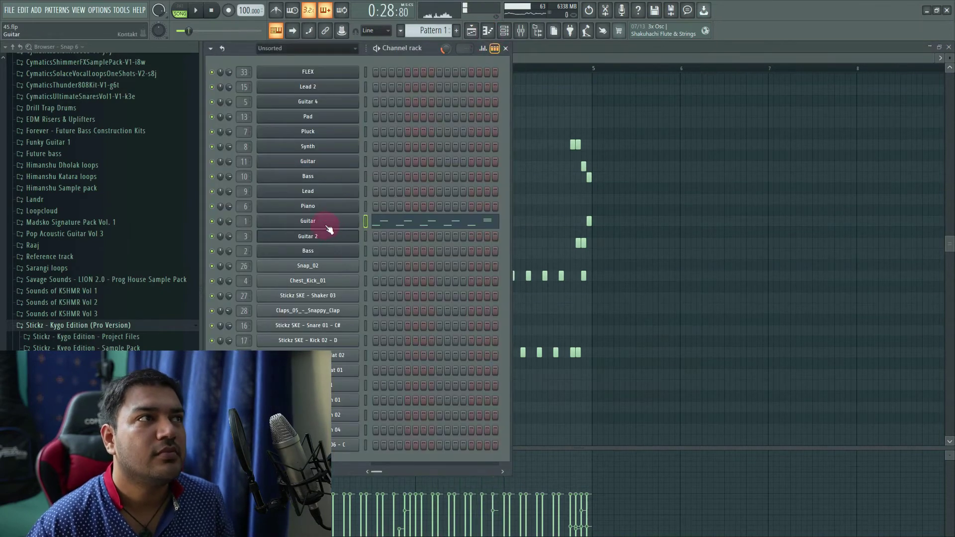
click(327, 226)
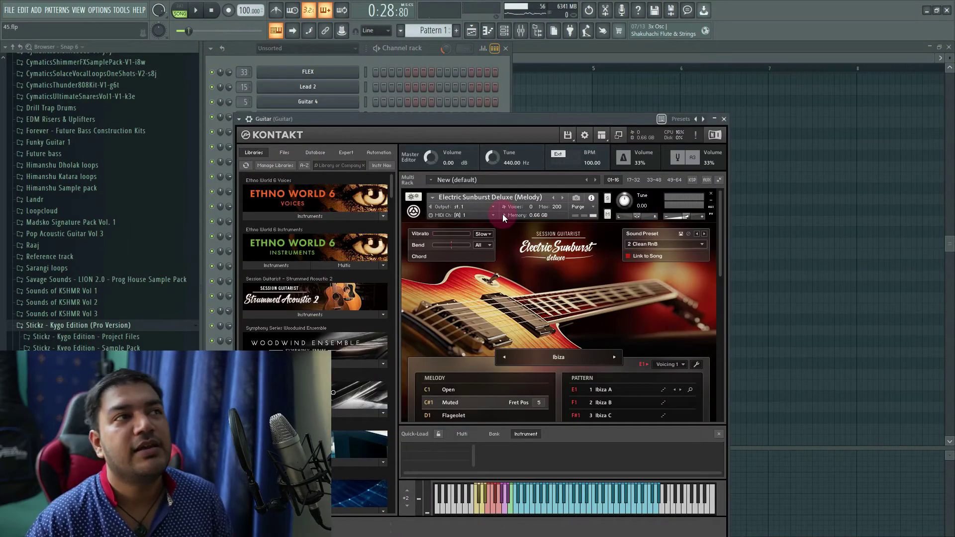
Step: Return to the playlist, restore all tracks, and audition the full arrangement from bar 9
click(471, 30)
click(328, 248)
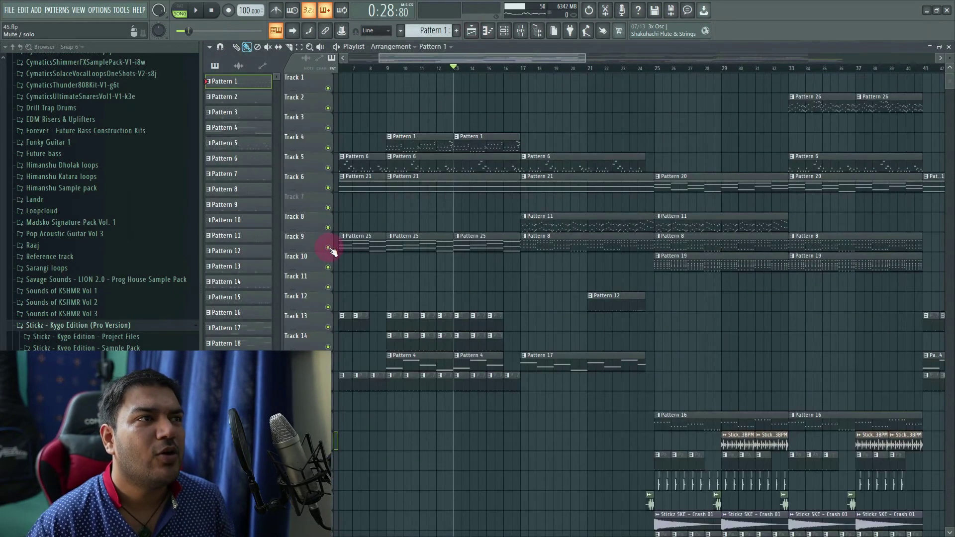
click(386, 69)
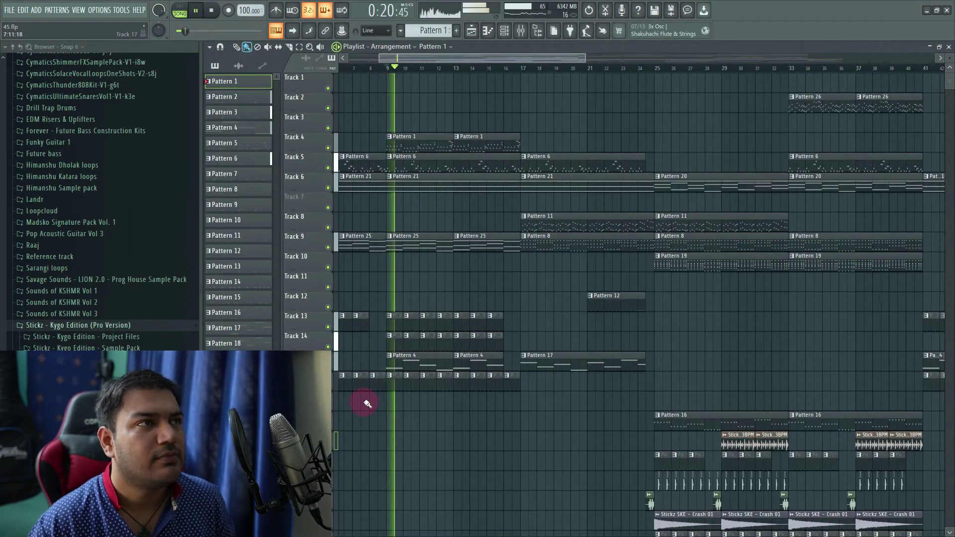
key(space)
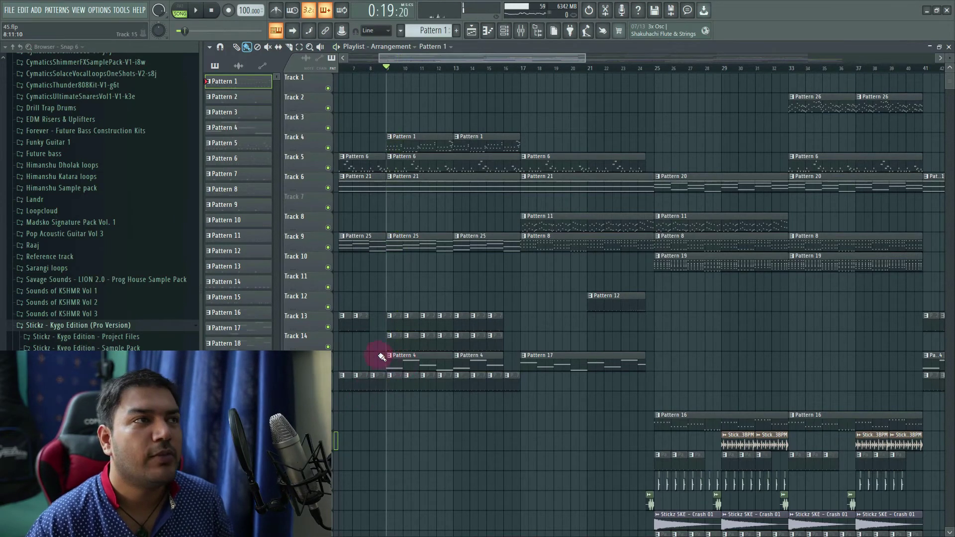
Step: Solo Tracks 13 and 14 and play their Pattern 2 and Pattern 3 clips from bar 9
right_click(327, 327)
click(328, 347)
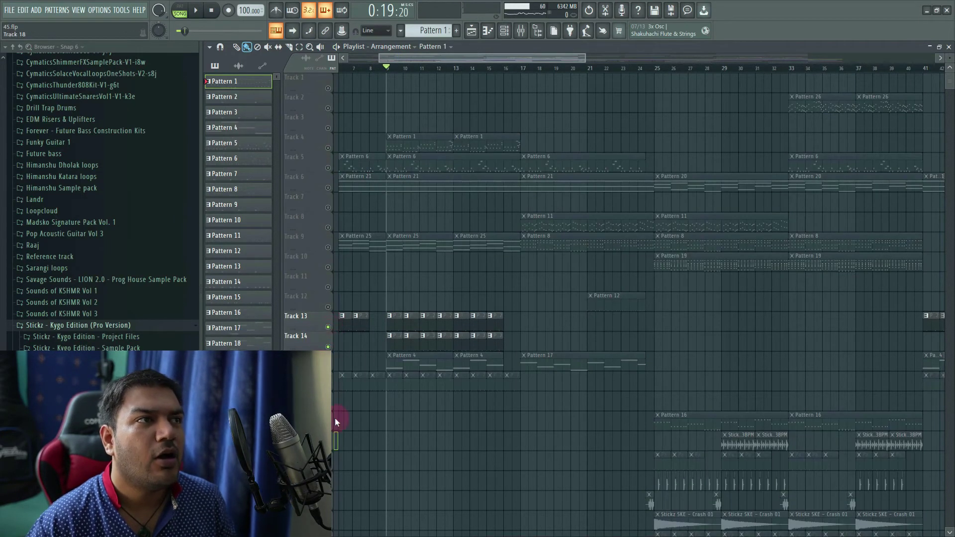
scroll(369, 417, up, 3)
key(space)
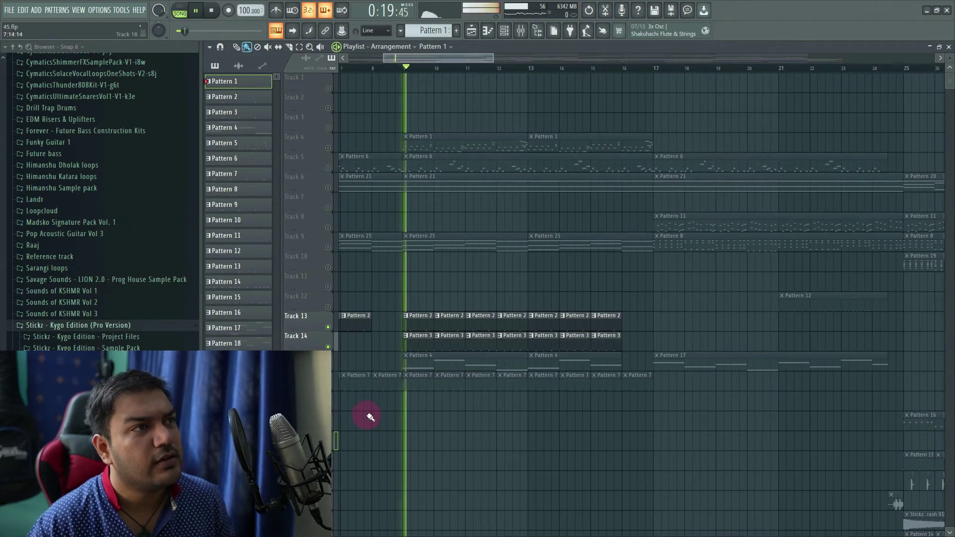
Step: Add Track 16's Pattern 7 clips to the soloed drums, audition them from bar 9, and restore all tracks
click(333, 388)
key(space)
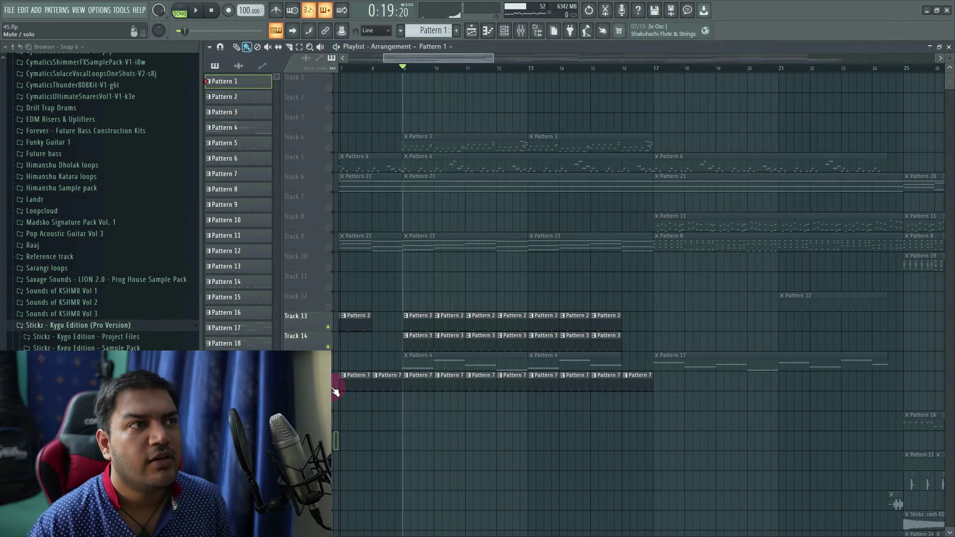
key(space)
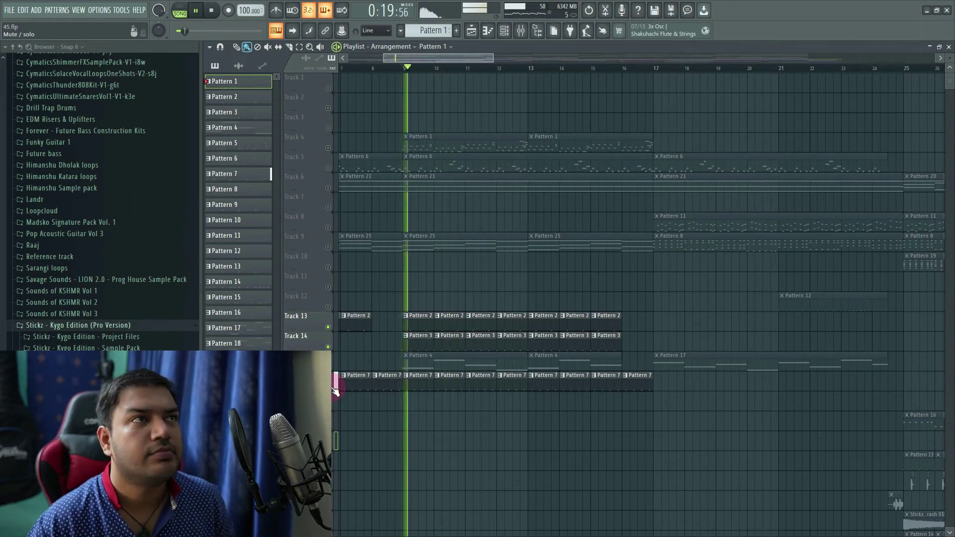
scroll(335, 391, down, 2)
key(space)
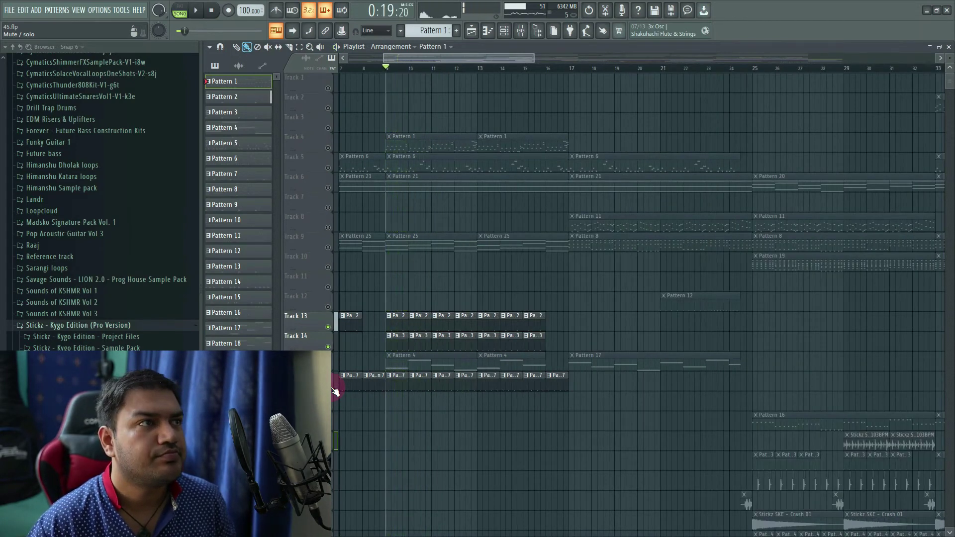
right_click(336, 388)
Step: Bring the whole arrangement into view and play the song from the beginning
scroll(453, 416, down, 4)
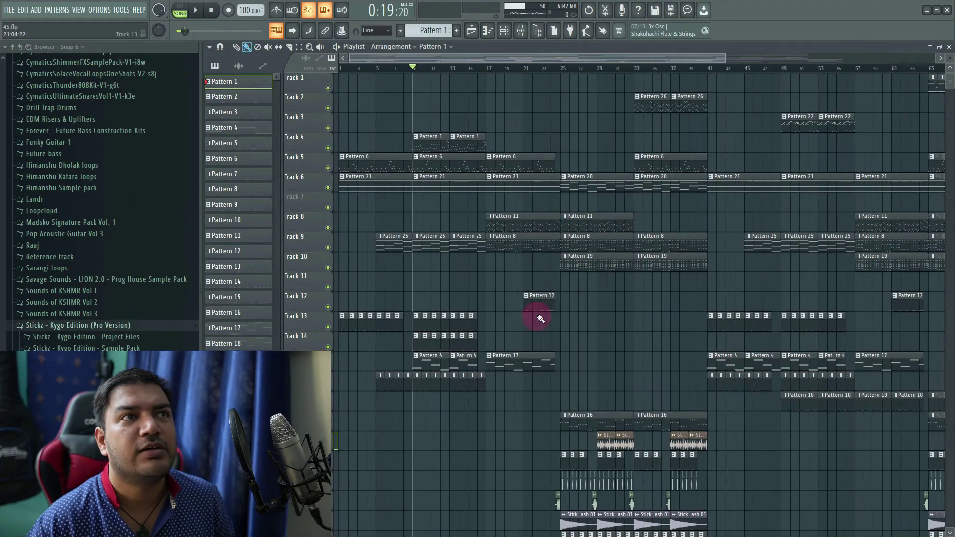
scroll(572, 334, down, 3)
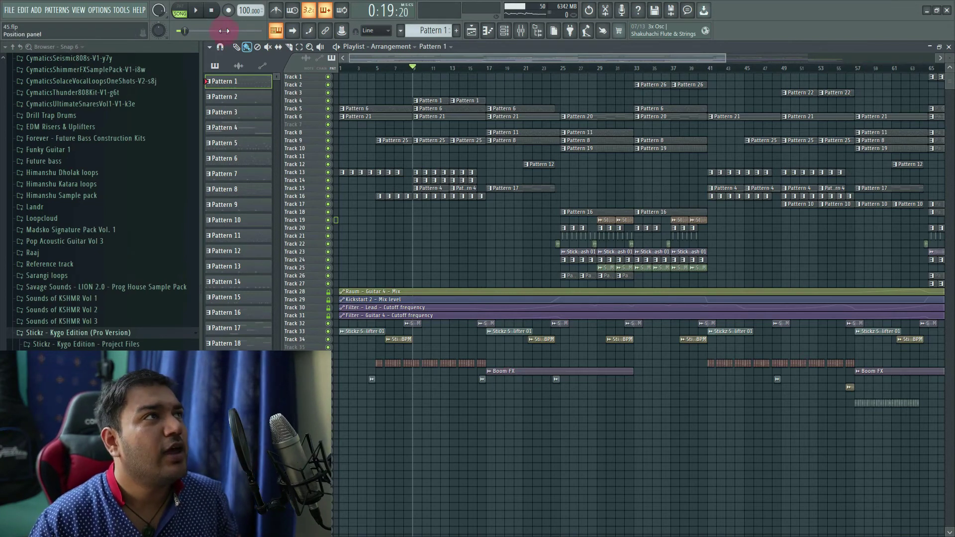
click(211, 9)
click(196, 10)
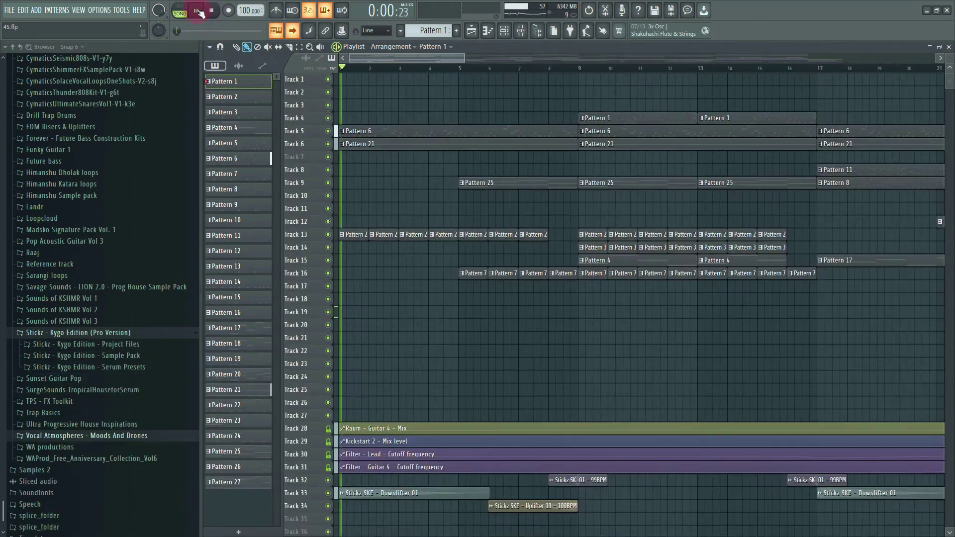